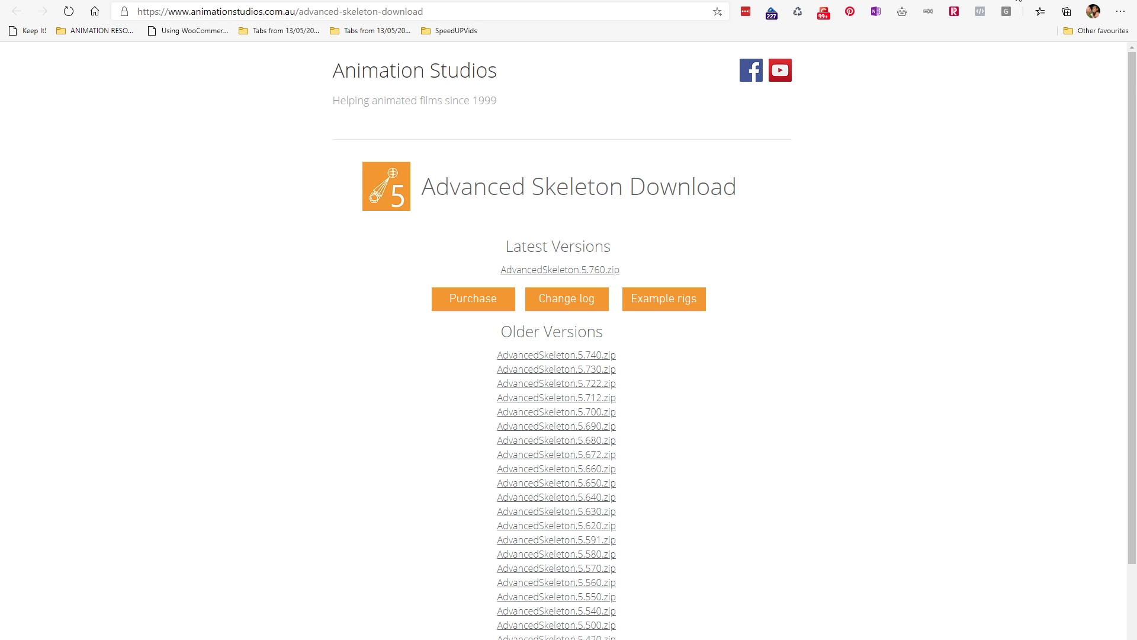
Bring up the AdvancedSkeleton folder in front of Maya to view the install.mel file, and minimise the folder window.
left_click(1119, 12)
left_click(1028, 431)
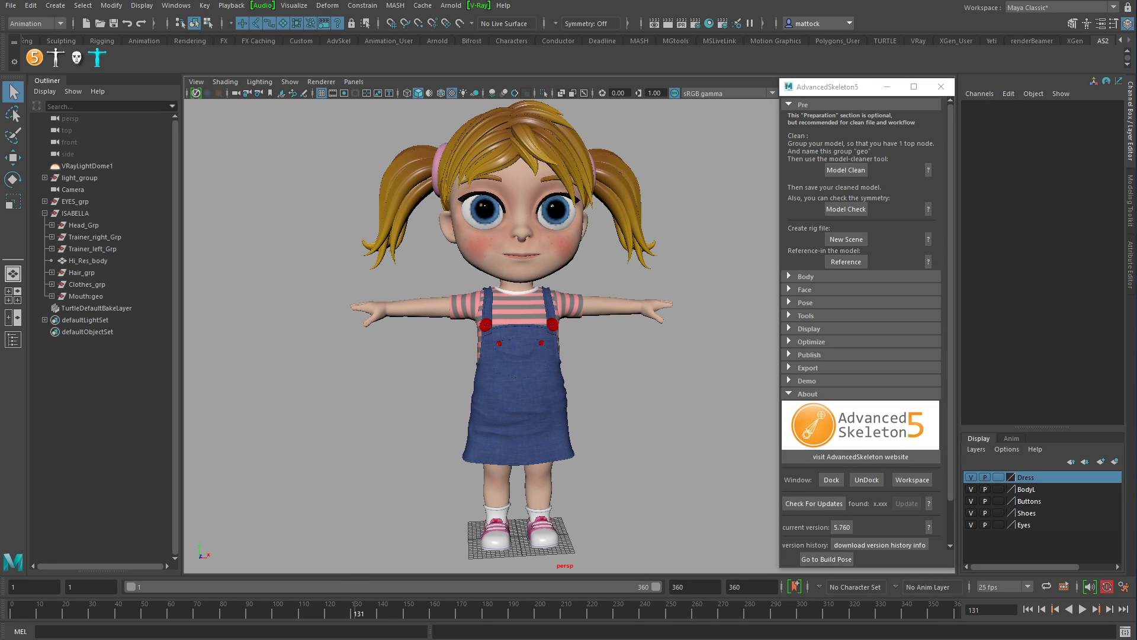
mouse_move(379, 639)
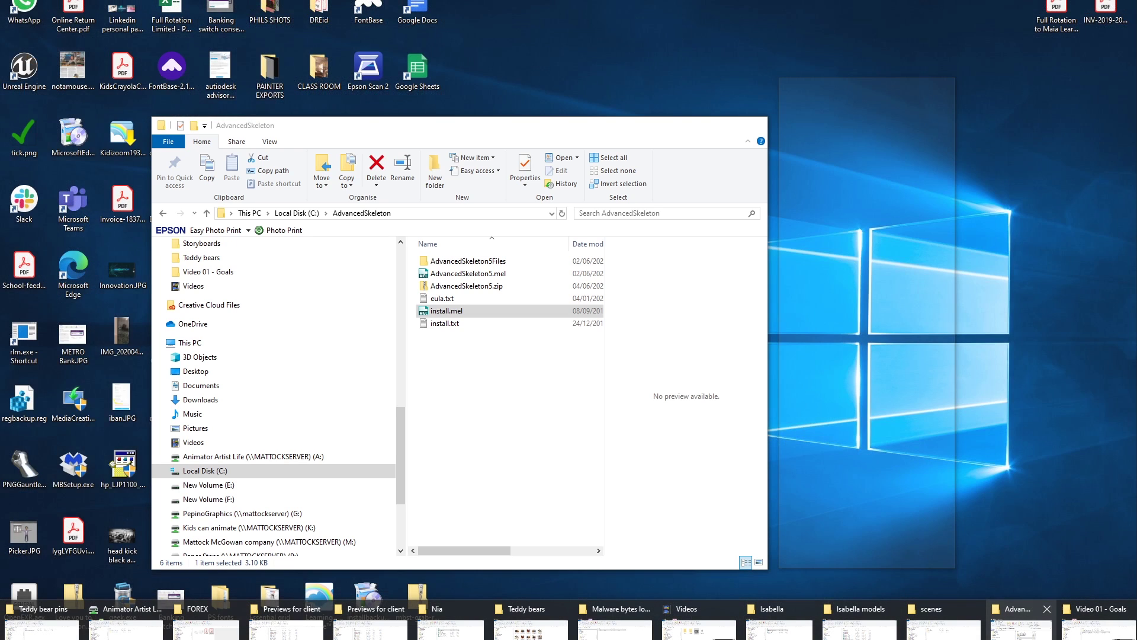
left_click(1021, 632)
left_click_drag(512, 126, 480, 126)
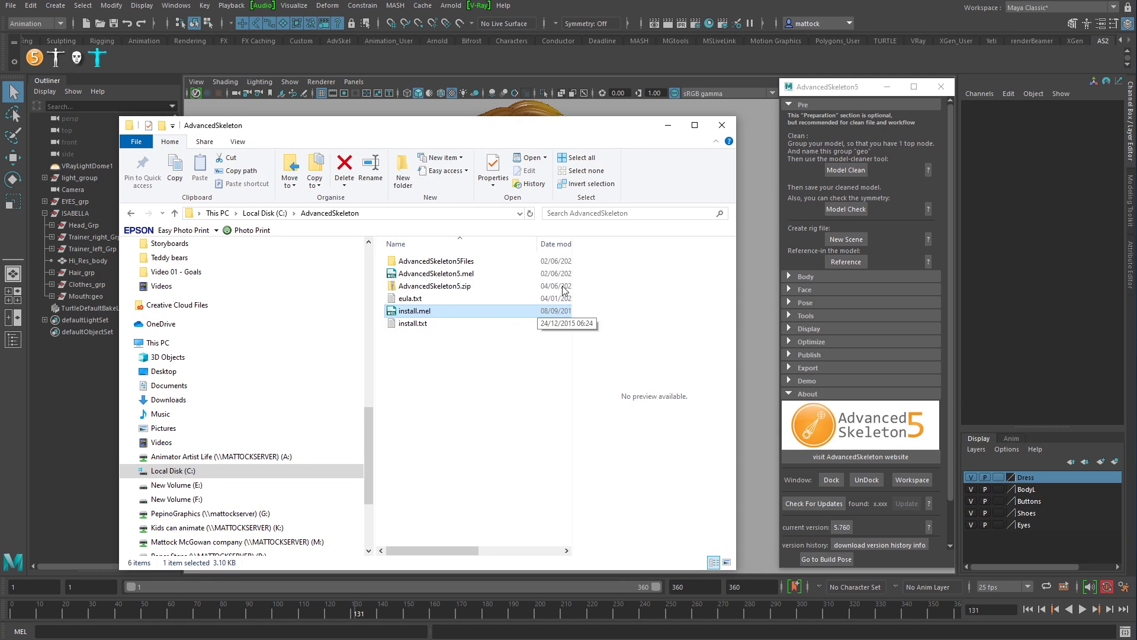
left_click_drag(465, 126, 367, 216)
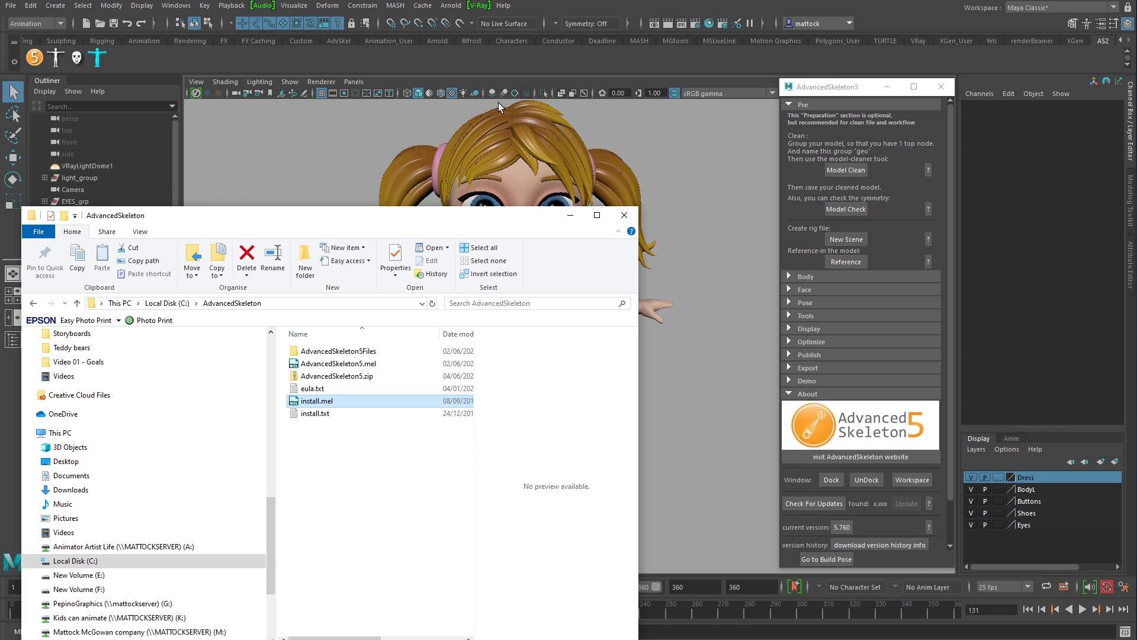
left_click_drag(368, 208, 313, 212)
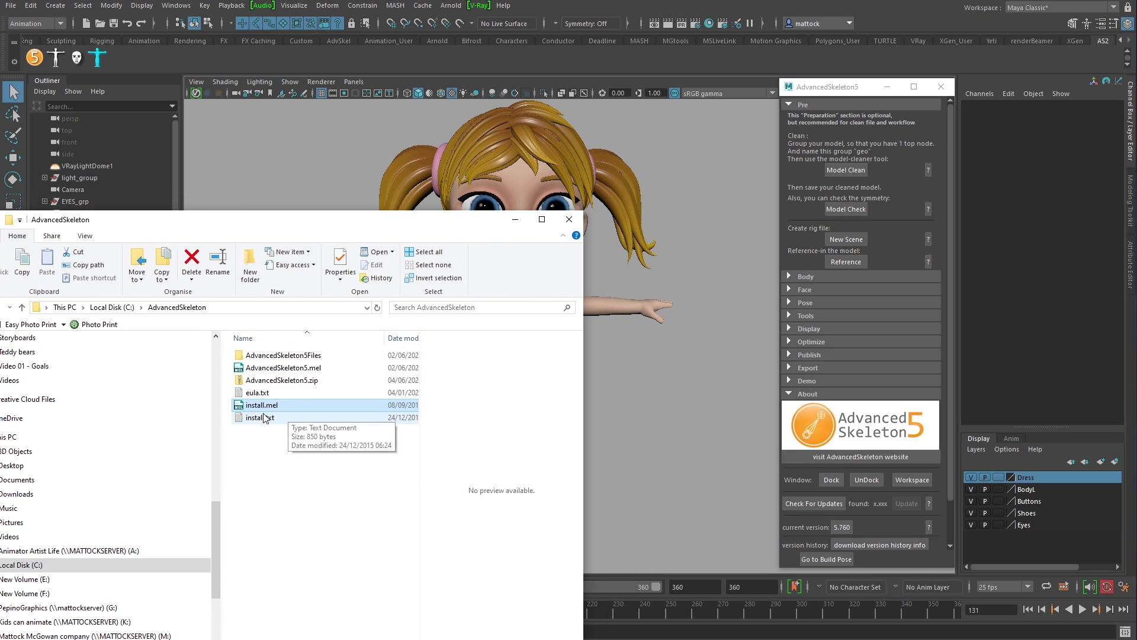
left_click_drag(260, 409, 272, 487)
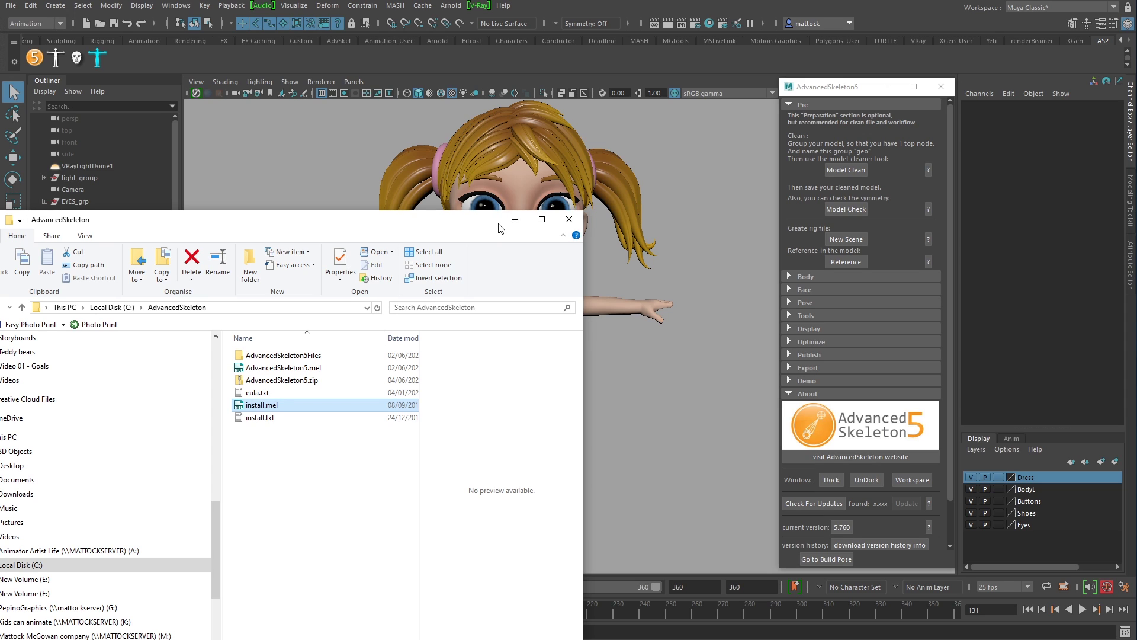
left_click(515, 219)
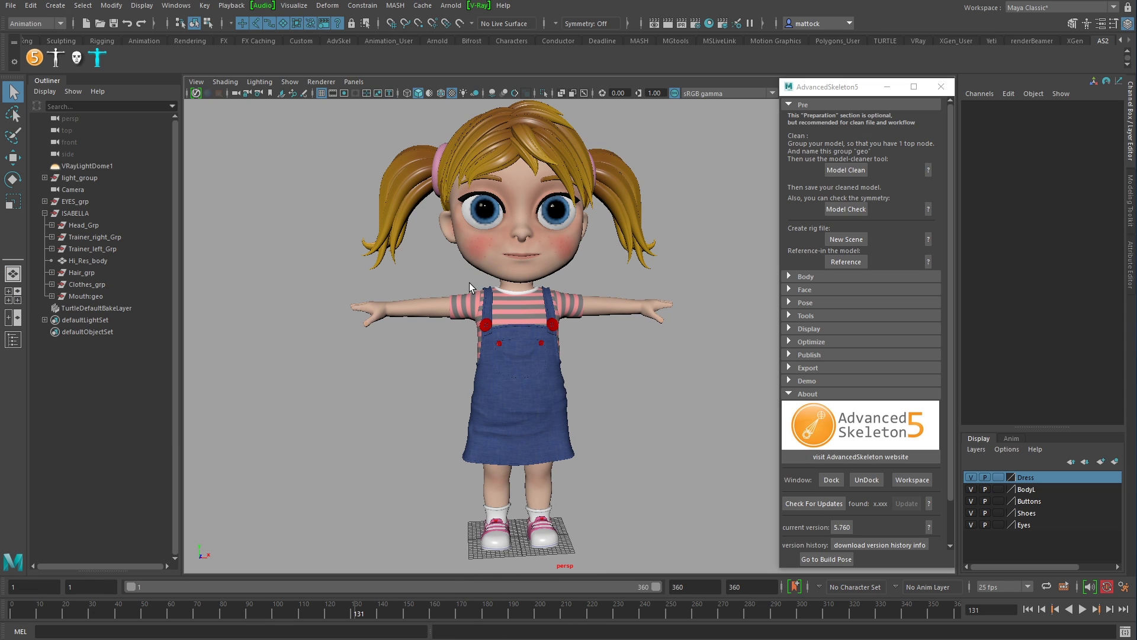
left_click_drag(616, 264, 374, 308, "alt")
middle_click_drag(419, 383, 428, 336, "alt")
right_click_drag(427, 335, 440, 329, "alt")
middle_click_drag(433, 308, 462, 324, "alt")
left_click_drag(545, 346, 556, 342, "alt")
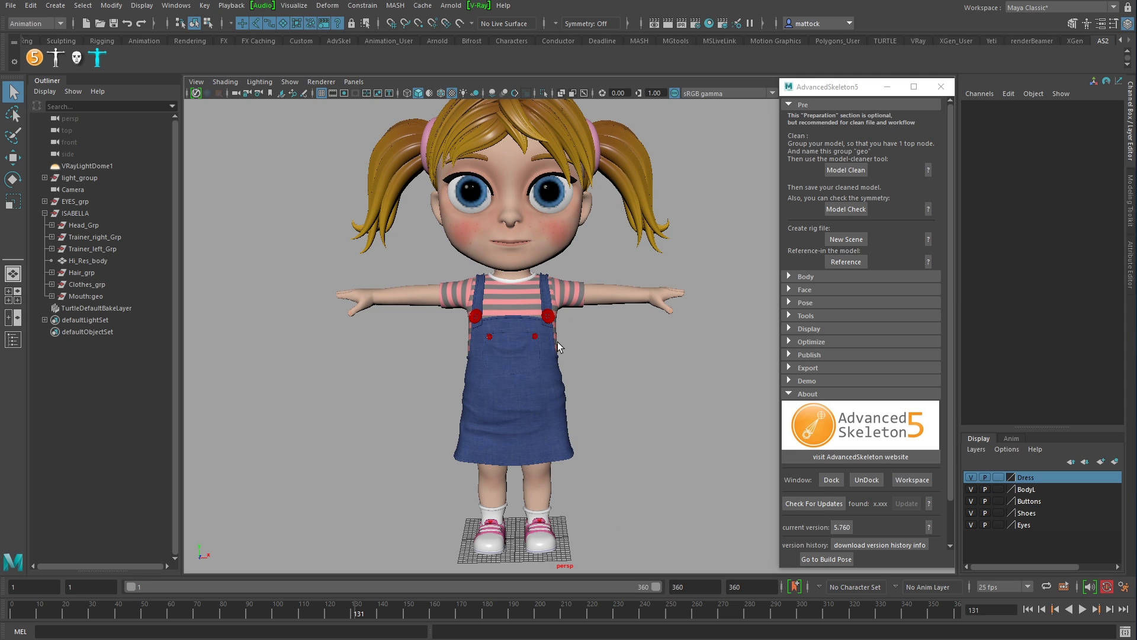
Launch the AdvancedSkeleton5 tool and place its window beside the character so the model stays in view.
left_click_drag(854, 86, 827, 92)
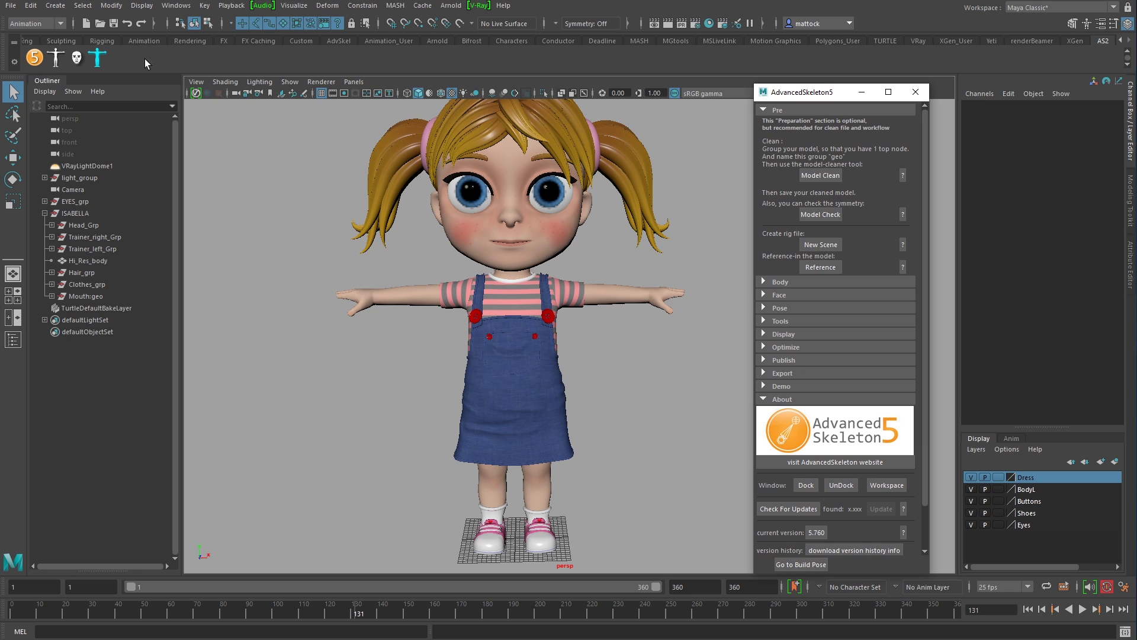
left_click(34, 56)
left_click_drag(822, 95, 814, 93)
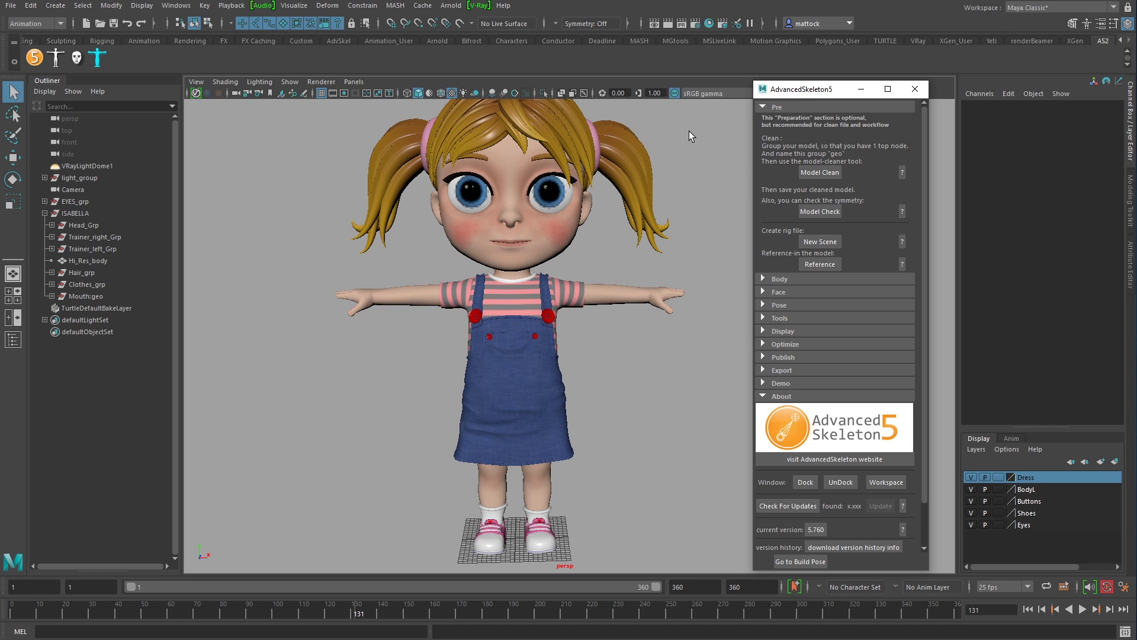
right_click_drag(428, 227, 505, 252, "alt")
middle_click_drag(504, 253, 503, 274, "alt")
mouse_move(502, 274)
left_mouse_down("alt")
mouse_move(606, 285)
mouse_move(502, 280)
left_mouse_up("alt")
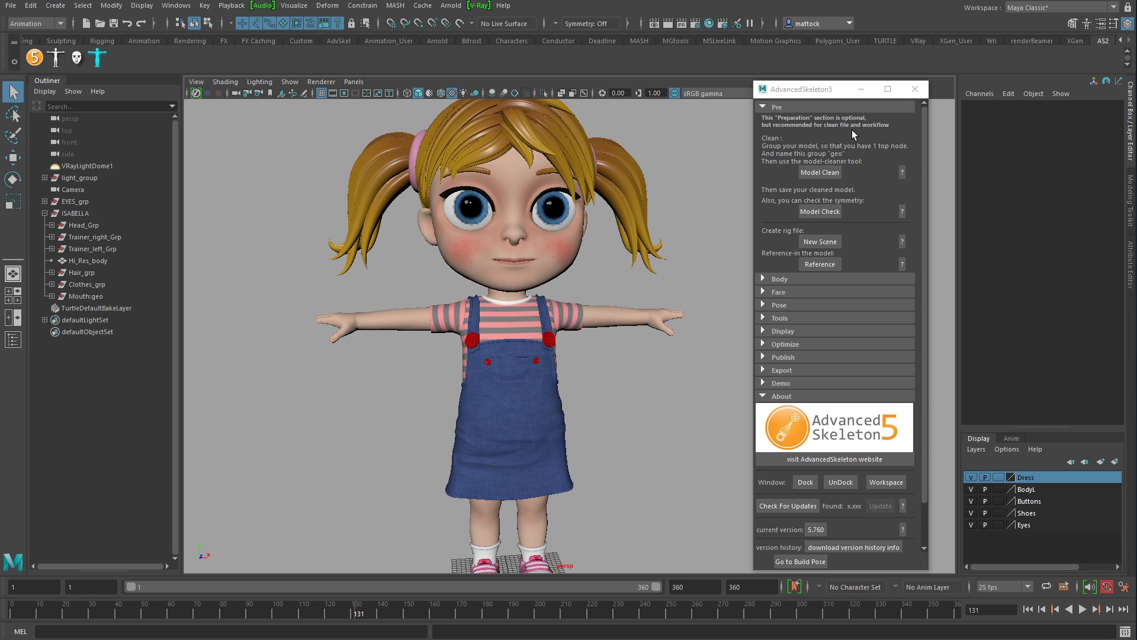
left_click_drag(815, 90, 793, 85)
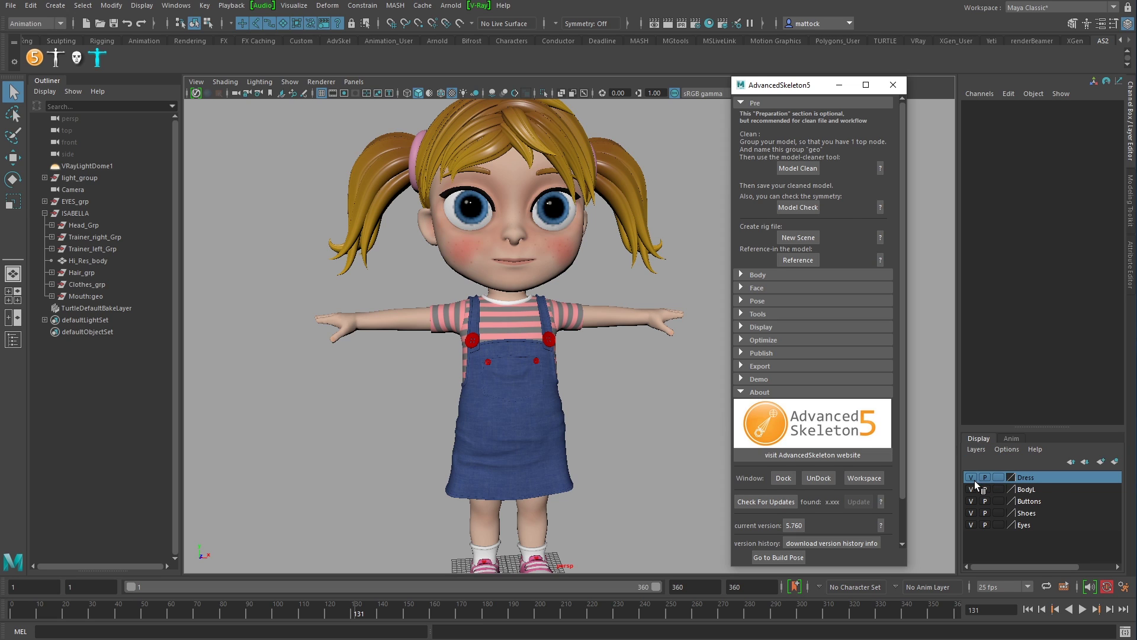
Switch the viewport from perspective to the front view and hide the grid.
left_click(619, 304)
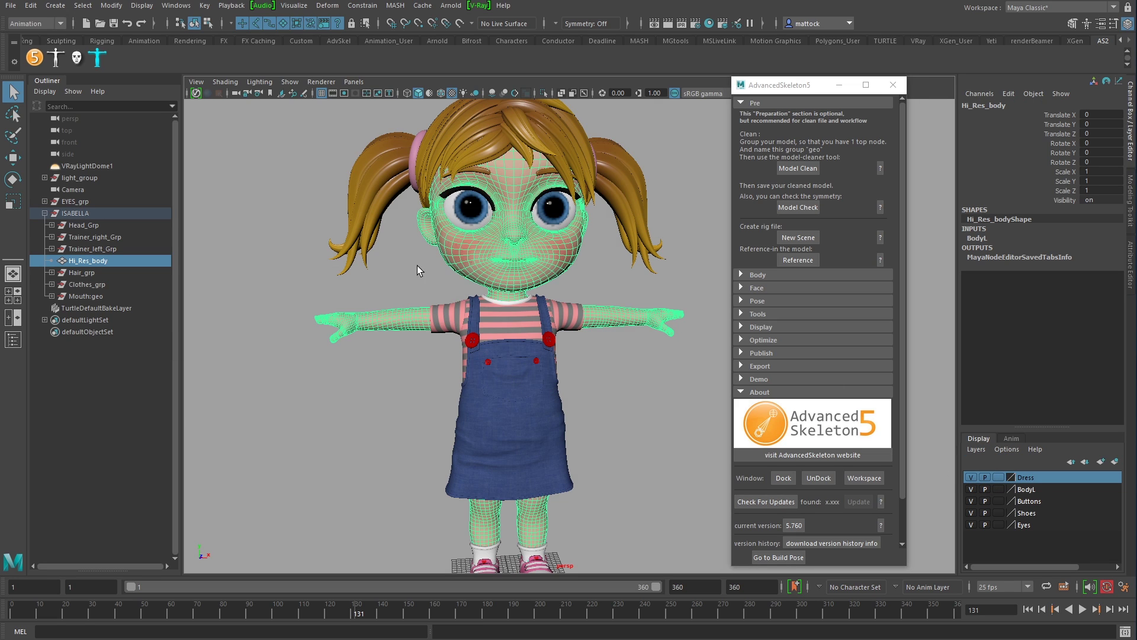
key("space")
right_click_drag(460, 415, 297, 474, "alt")
middle_click_drag(296, 474, 336, 475, "alt")
key("space")
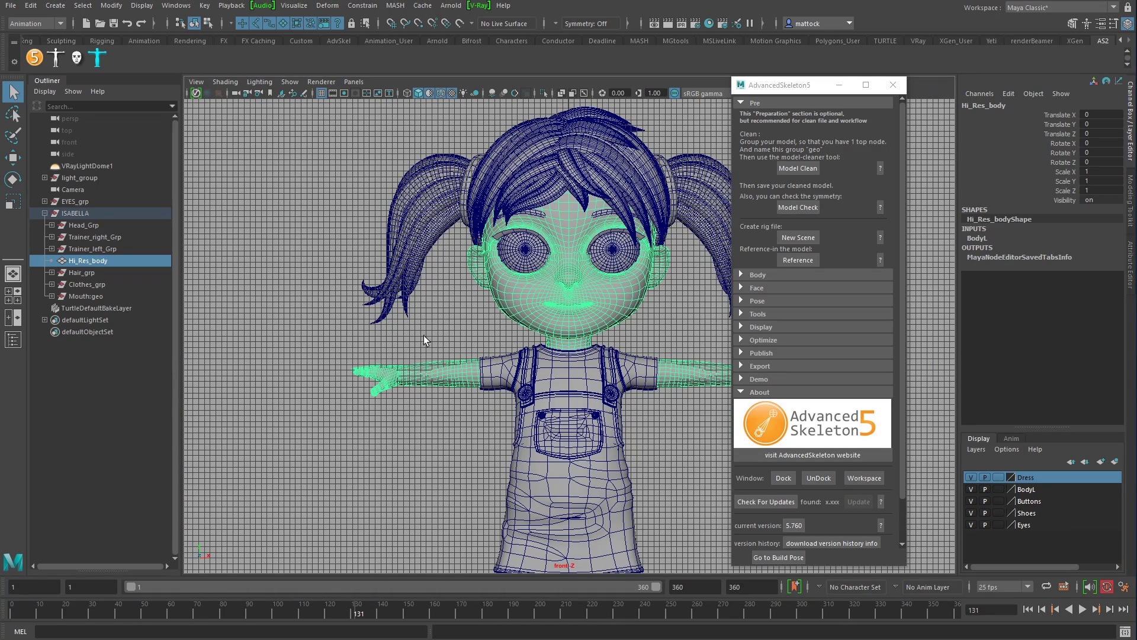
left_click(322, 91)
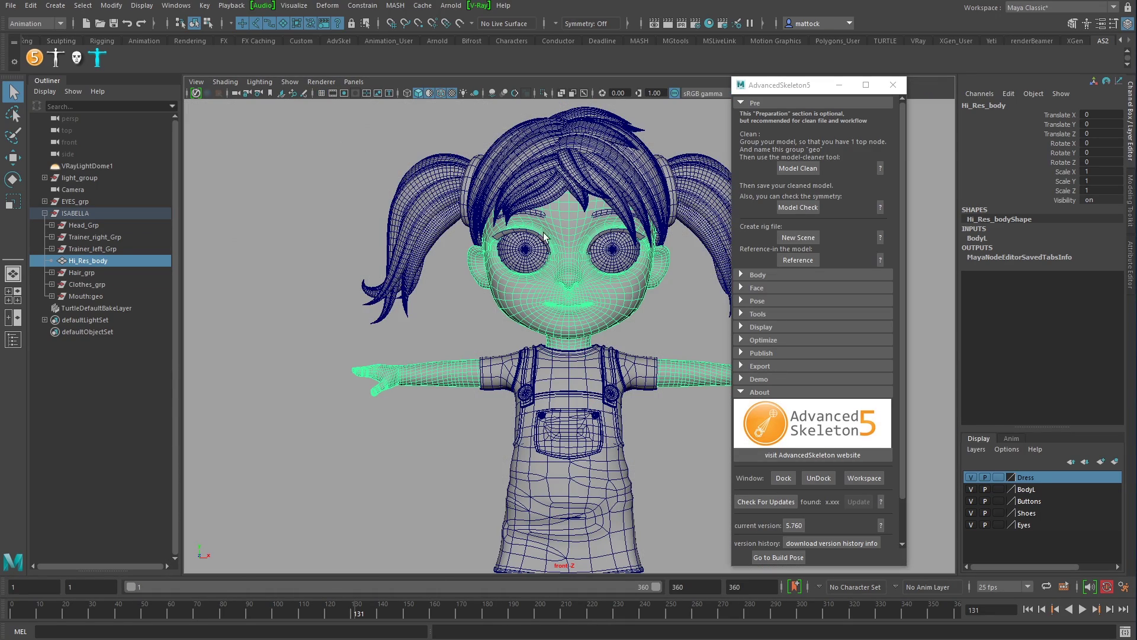
scroll(463, 255, "down", 3)
Show the character with its textures in the front view, turning off the default material and Wireframe on Shaded.
key("6")
left_click(538, 272)
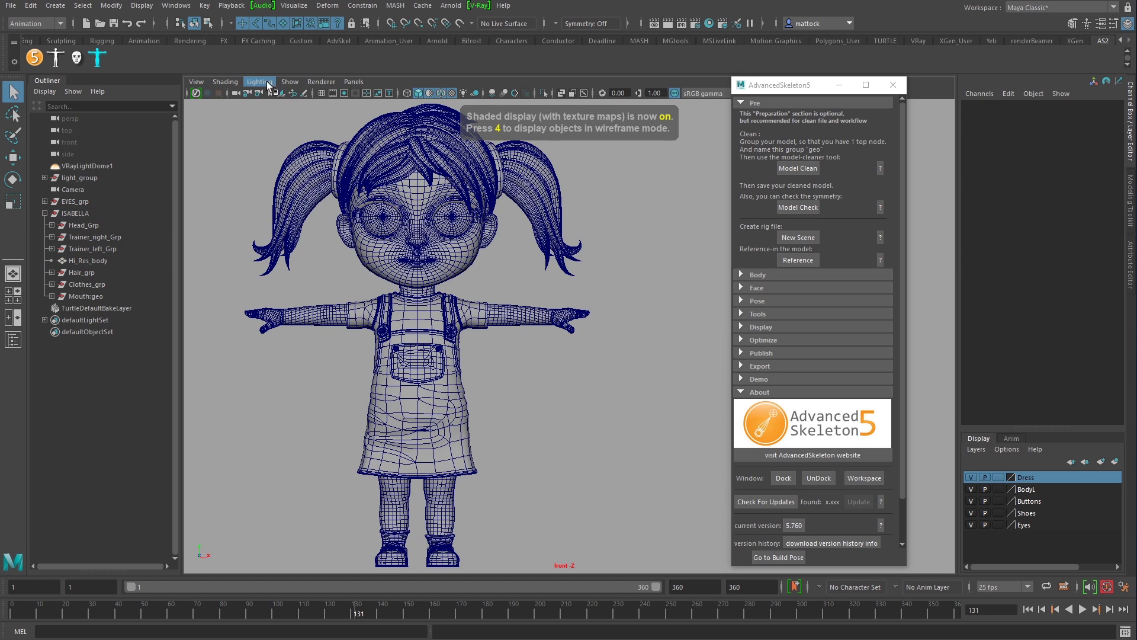
left_click(290, 82)
left_click(249, 136)
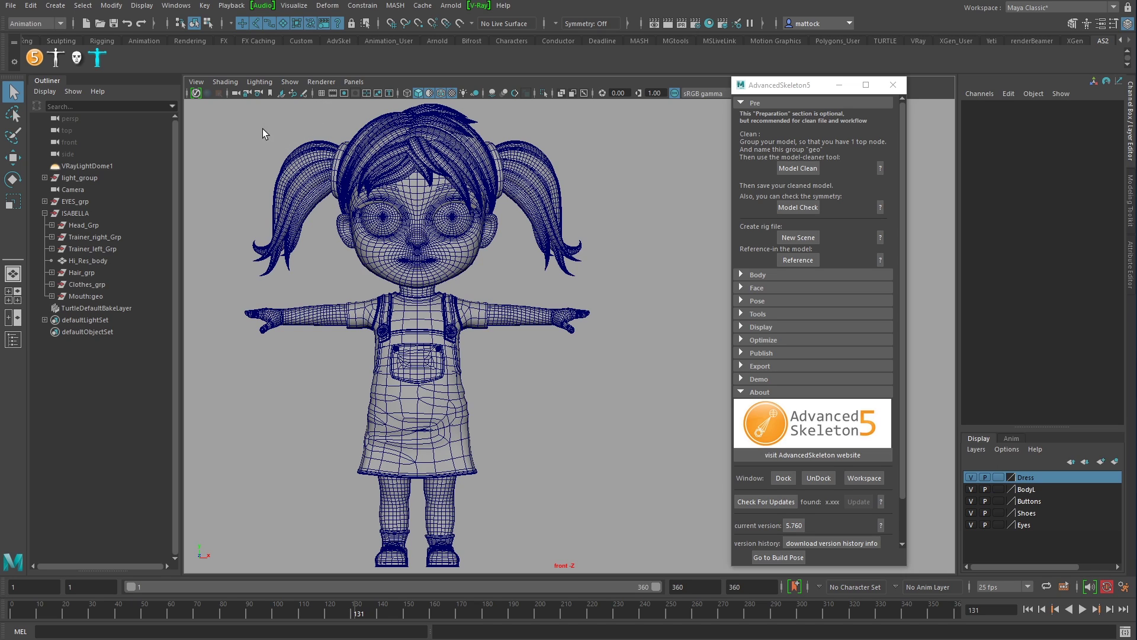
key("6")
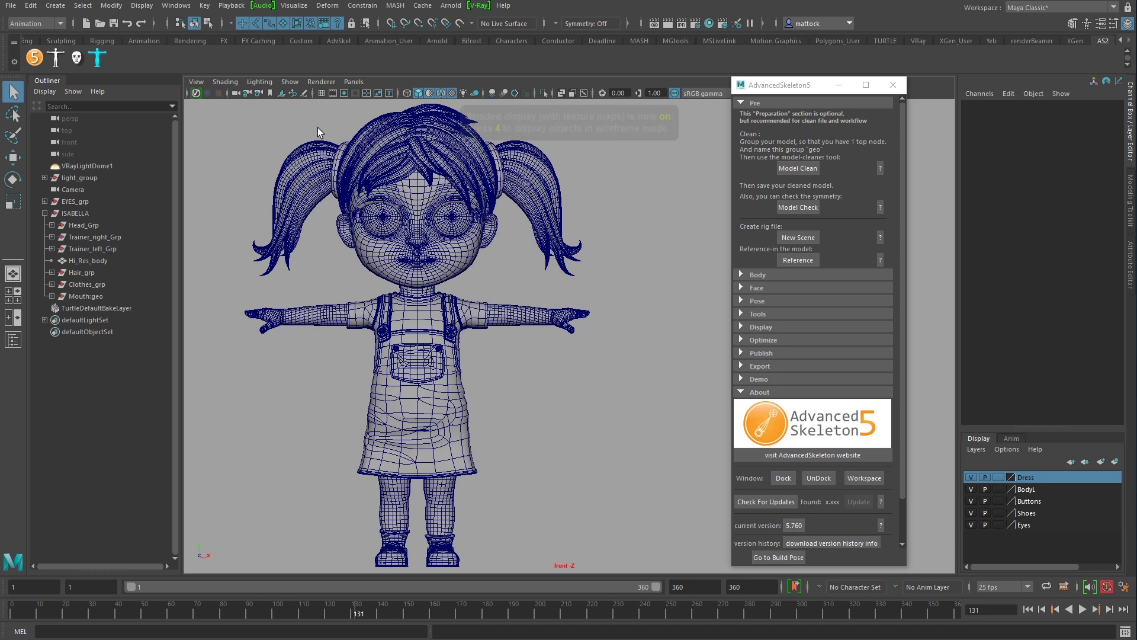
left_click(236, 84)
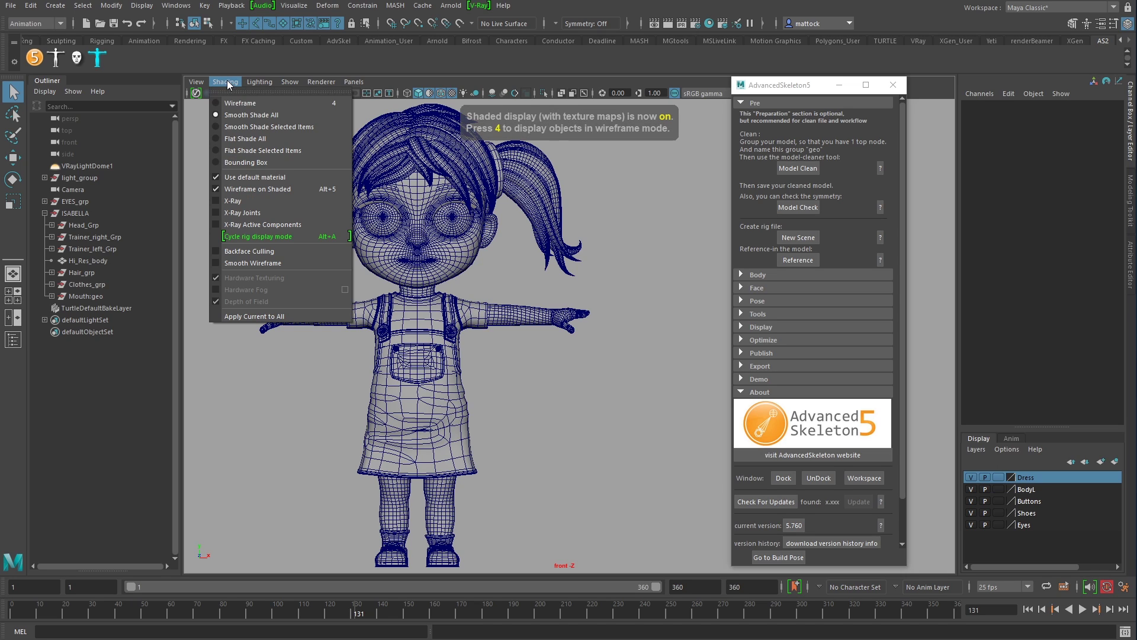
left_click(259, 177)
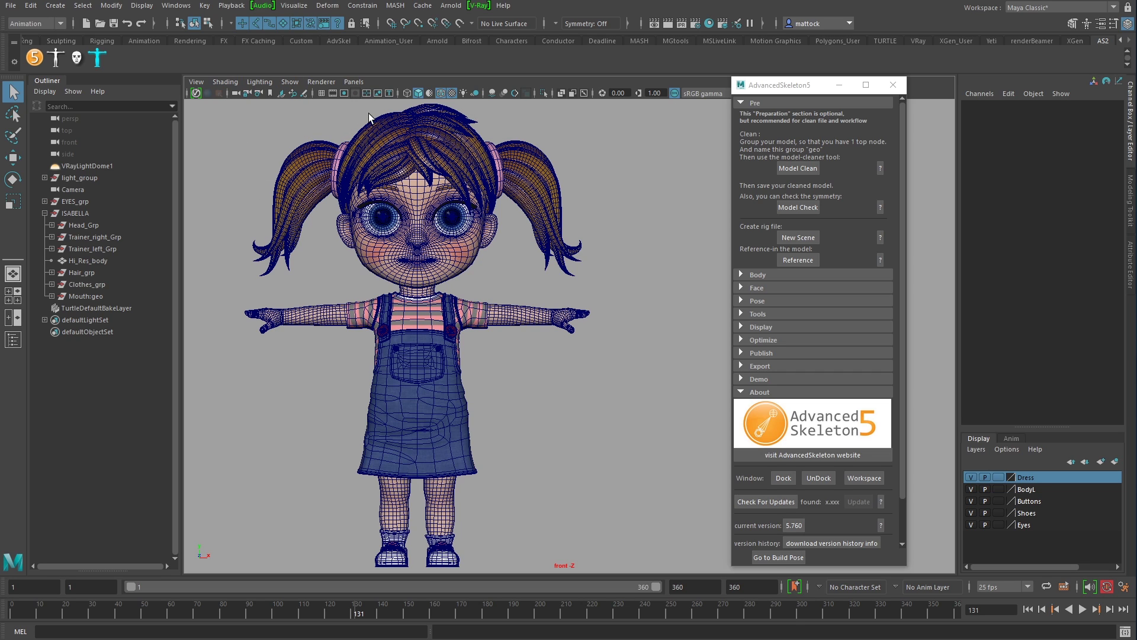
left_click(442, 94)
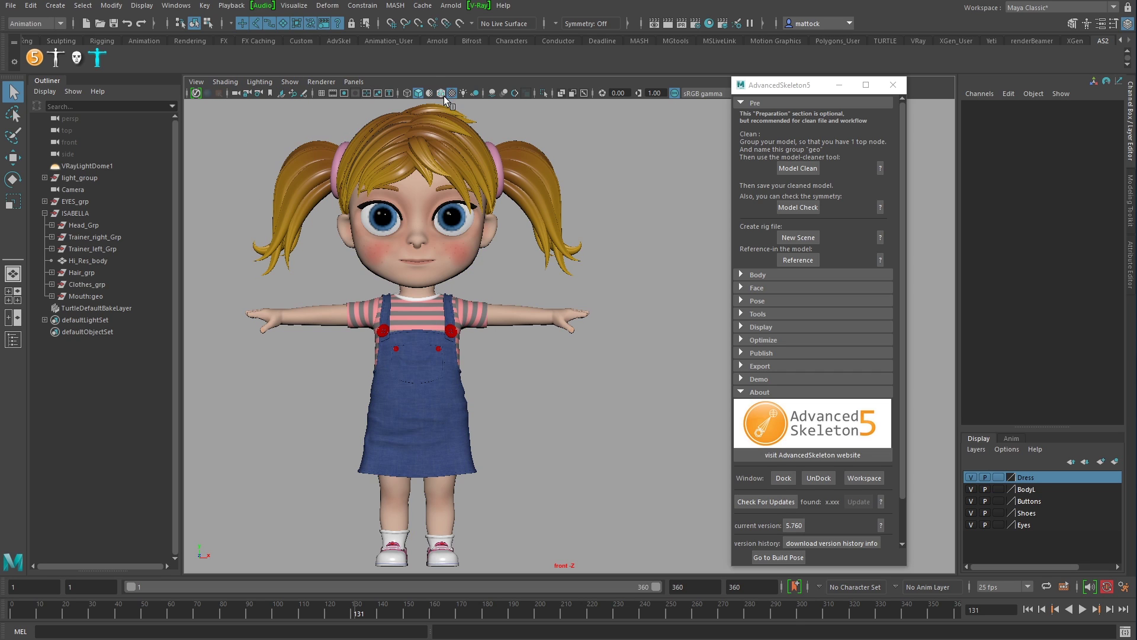
Hide the Dress and Buttons display layers.
mouse_move(516, 278)
right_mouse_down("alt")
mouse_move(609, 286)
mouse_move(503, 289)
right_mouse_up("alt")
middle_click_drag(503, 289, 570, 293, "alt")
right_click_drag(464, 286, 531, 286, "alt")
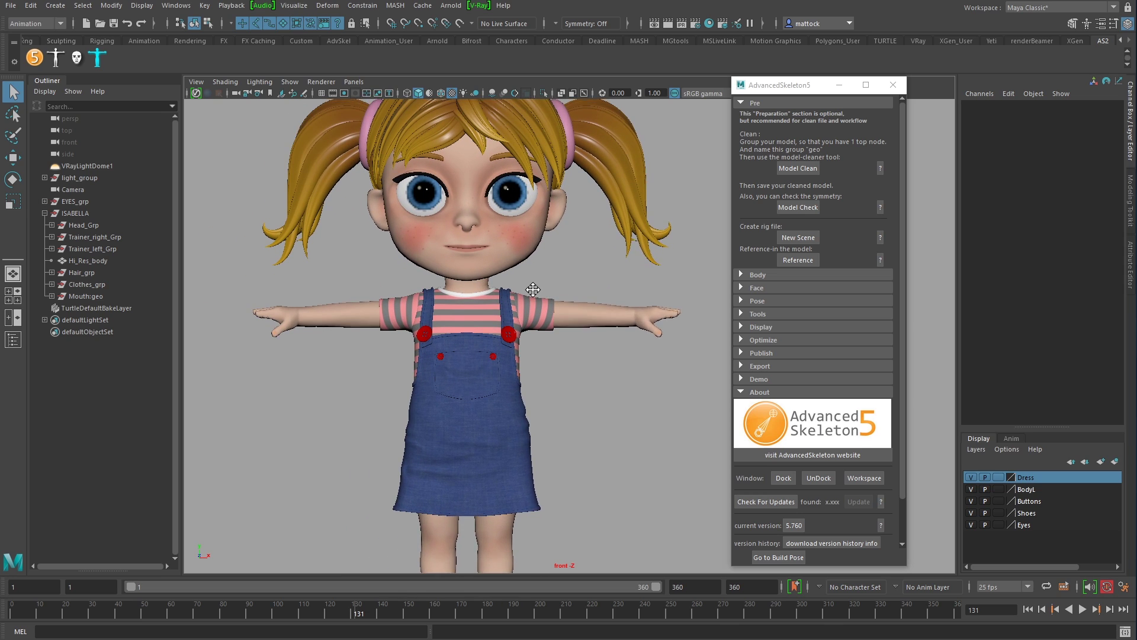
middle_click_drag(530, 287, 524, 326, "alt")
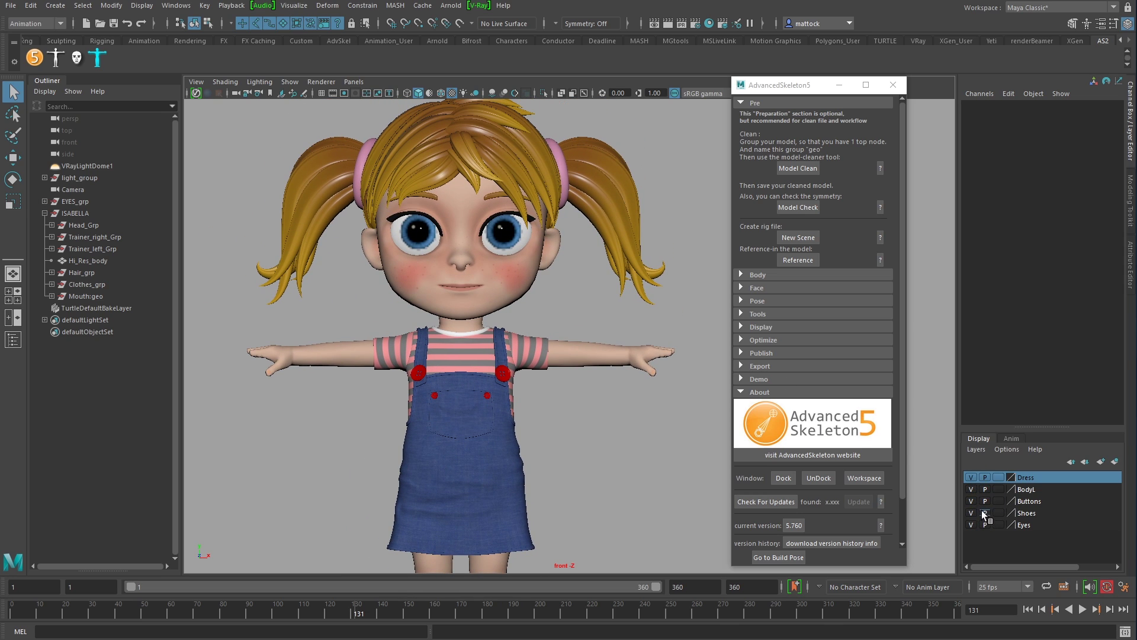
left_click(970, 477)
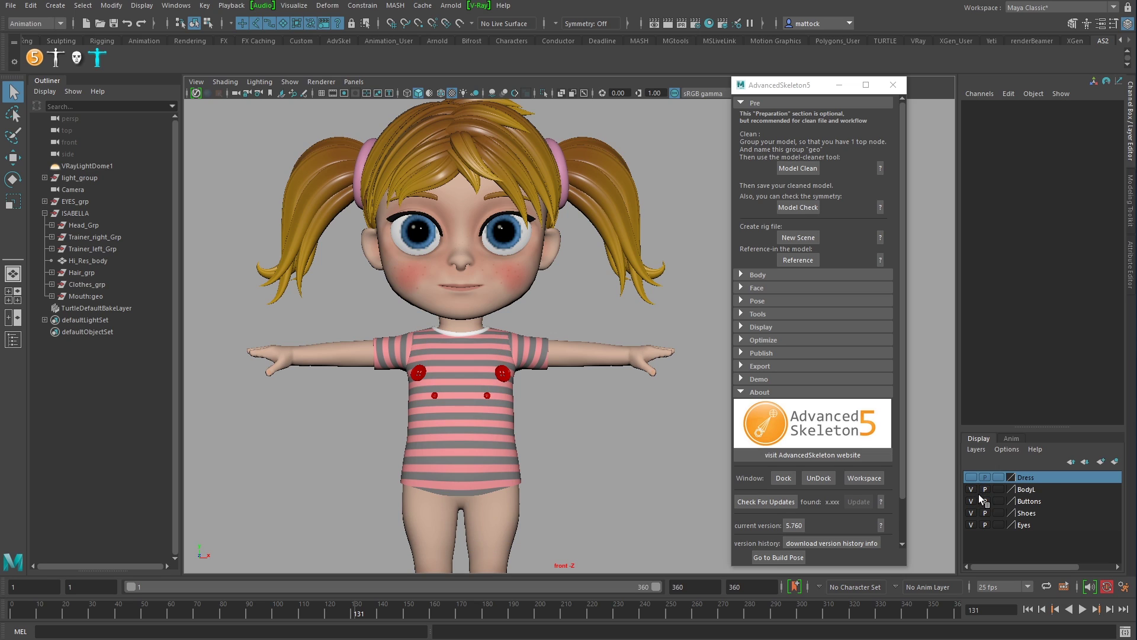
left_click(971, 501)
Create a display layer from the T_shirt mesh and name it Tshirt.
left_click(478, 449)
left_click(977, 450)
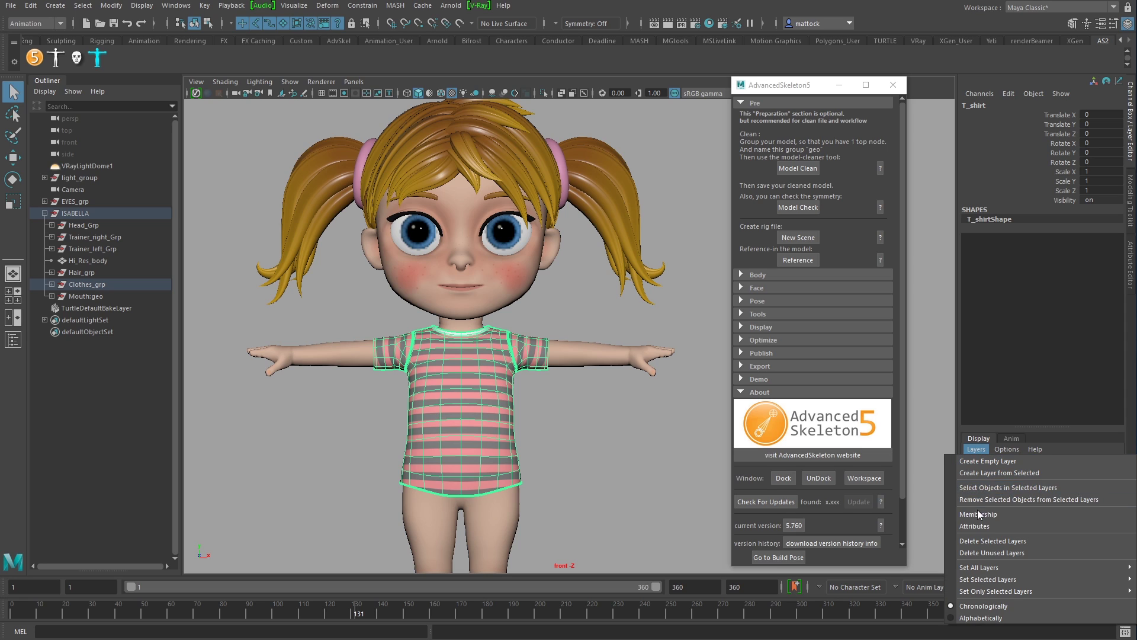
left_click(988, 473)
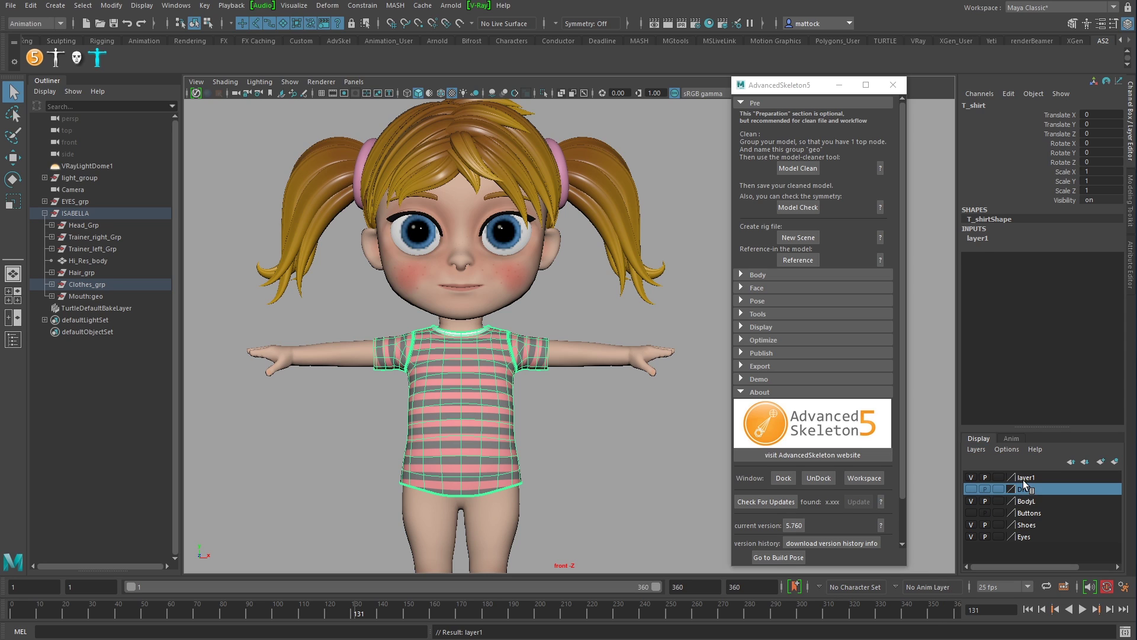
double_click(1022, 478)
type("Tshirt")
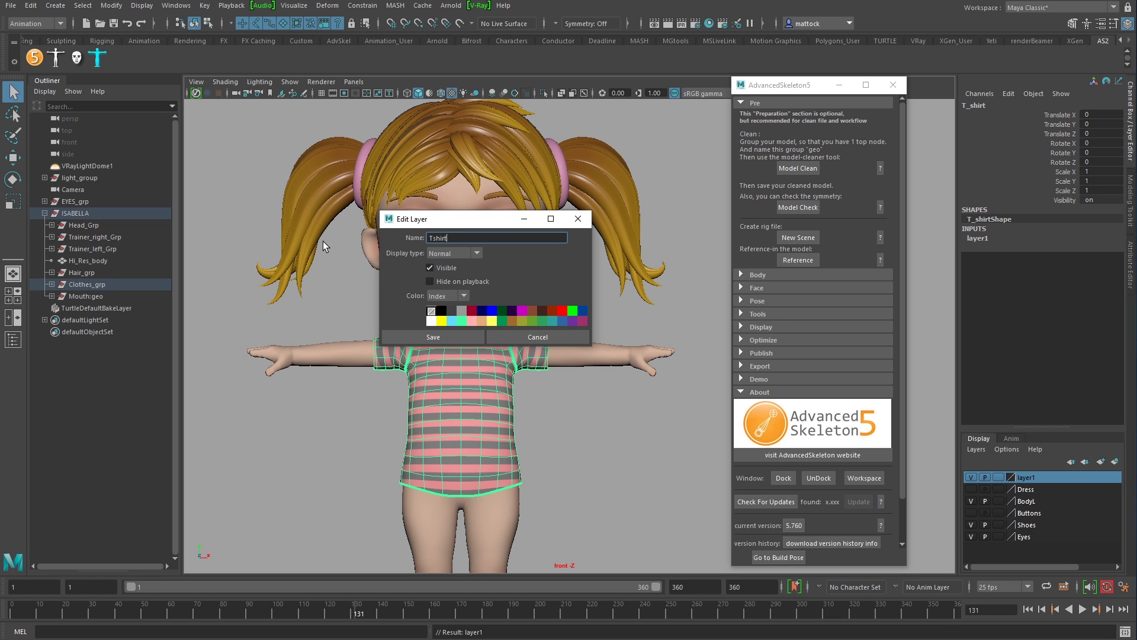
left_click(443, 336)
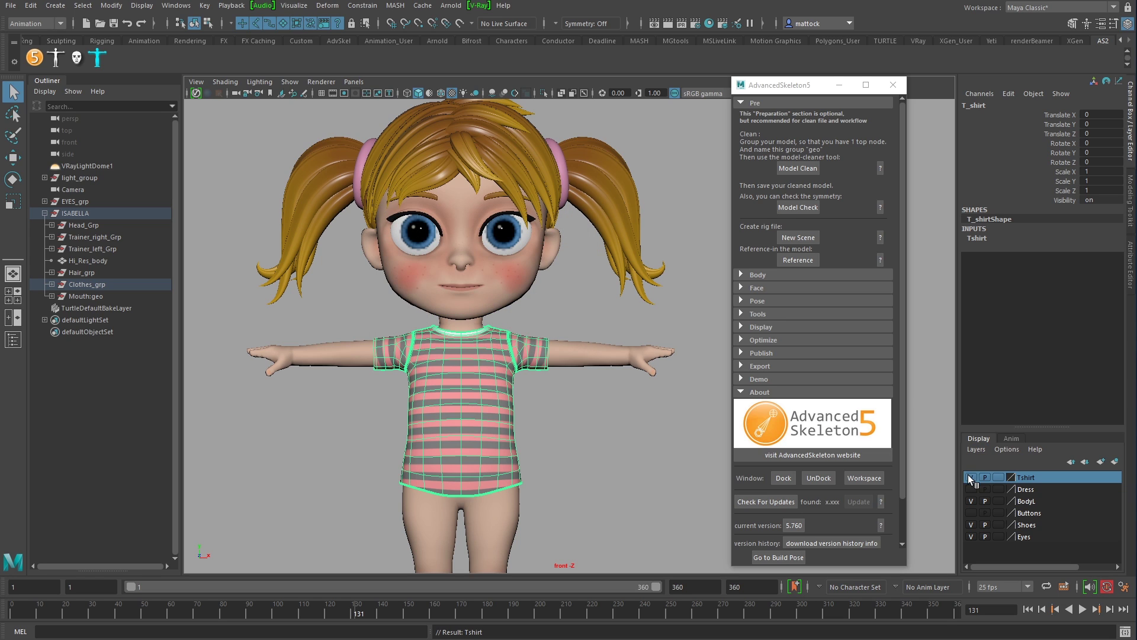
Hide the Tshirt display layer to expose the character's upper body.
left_click(970, 477)
scroll(517, 344, "down", 1)
scroll(520, 368, "up", 4)
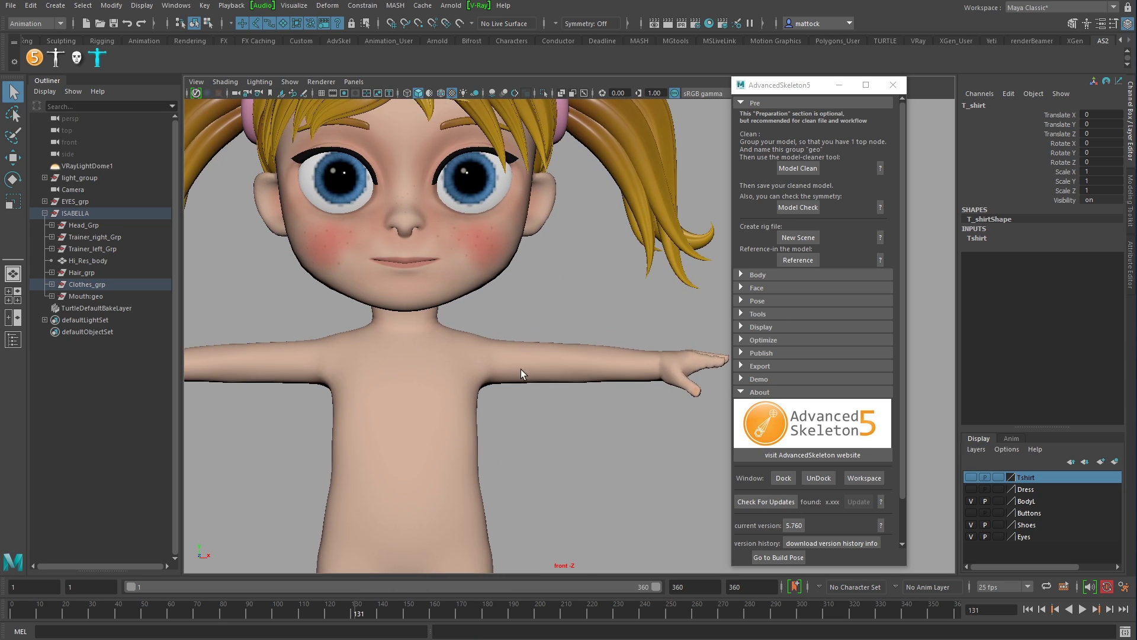
middle_click_drag(520, 368, 626, 334, "alt")
Select the Hi_Res_body mesh and switch the front view to wireframe display.
left_click_drag(394, 289, 445, 354)
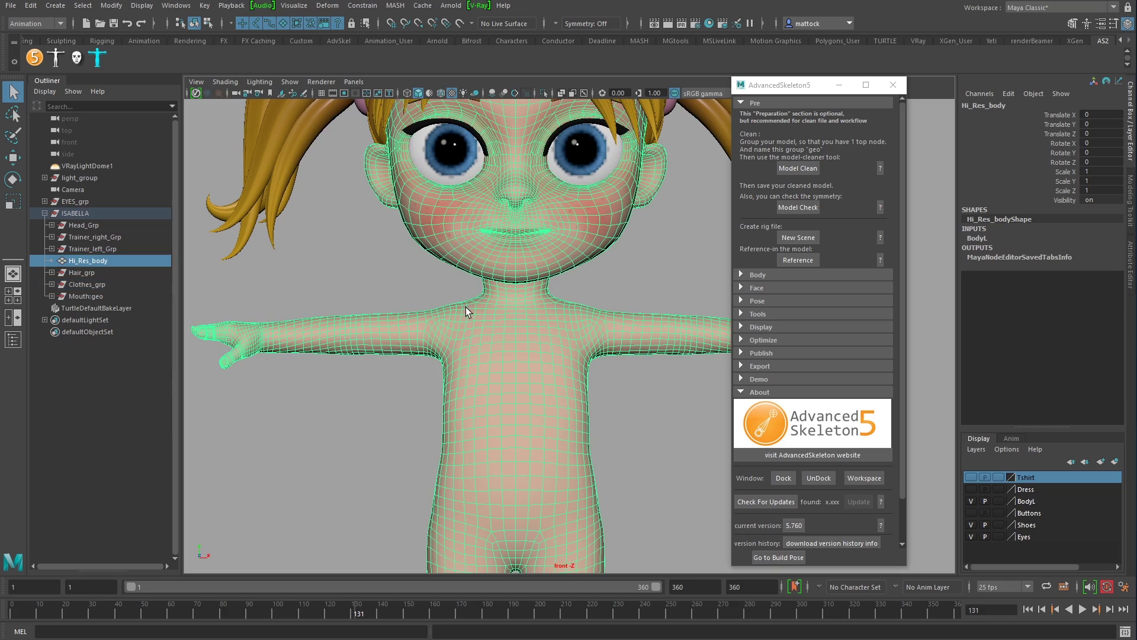
key("4")
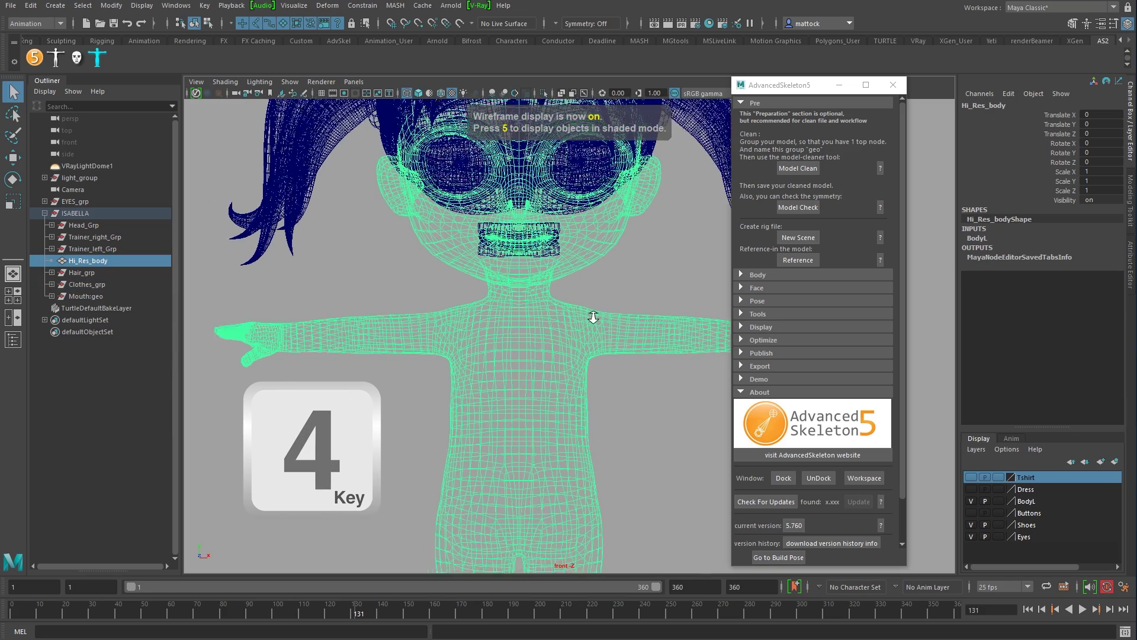
scroll(331, 333, "up", 4)
middle_click_drag(481, 328, 542, 384, "alt")
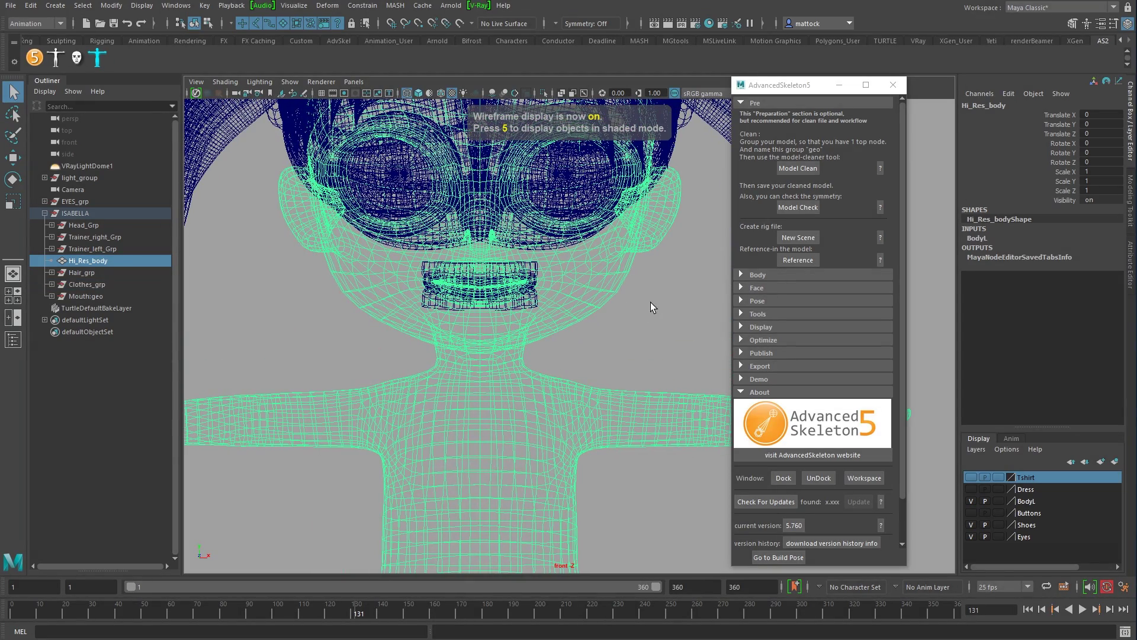
right_click_drag(621, 308, 483, 360, "alt")
middle_click_drag(482, 361, 435, 320, "alt")
middle_click_drag(558, 367, 555, 381, "alt")
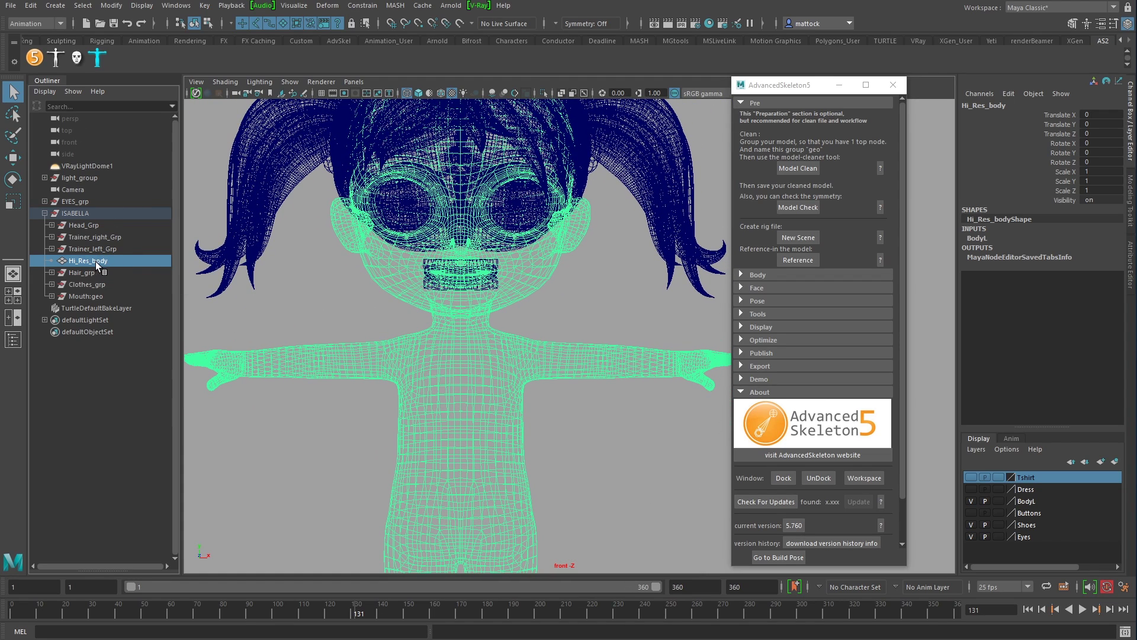
Duplicate the Hi_Res_body mesh and mirror the copy by setting its Scale X to -1.
key("ctrl+d")
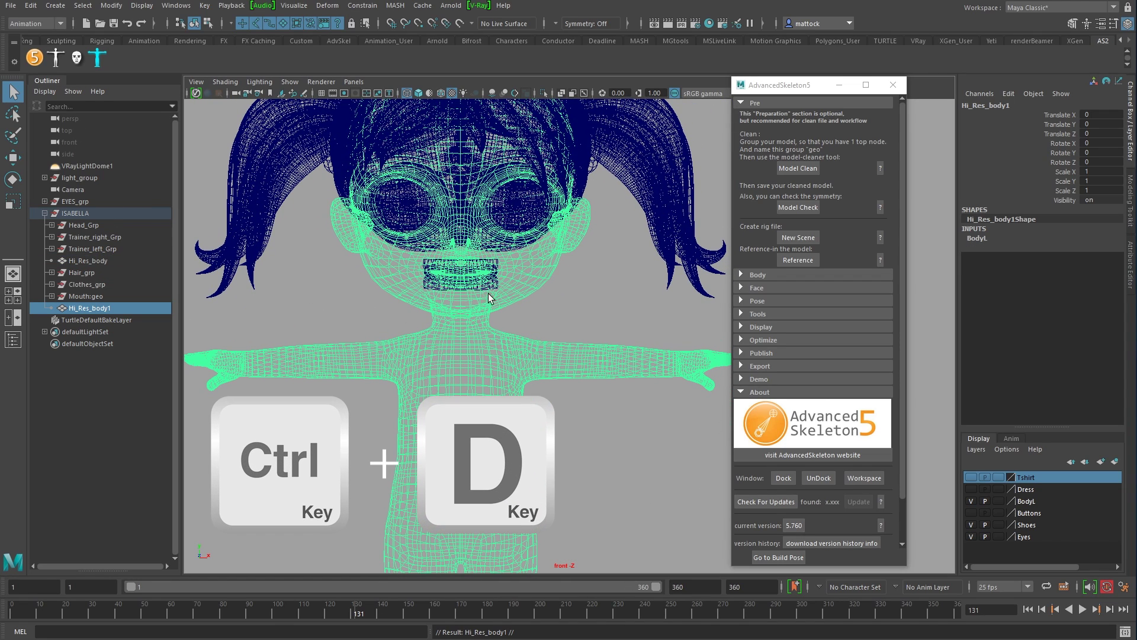
left_click(1096, 171)
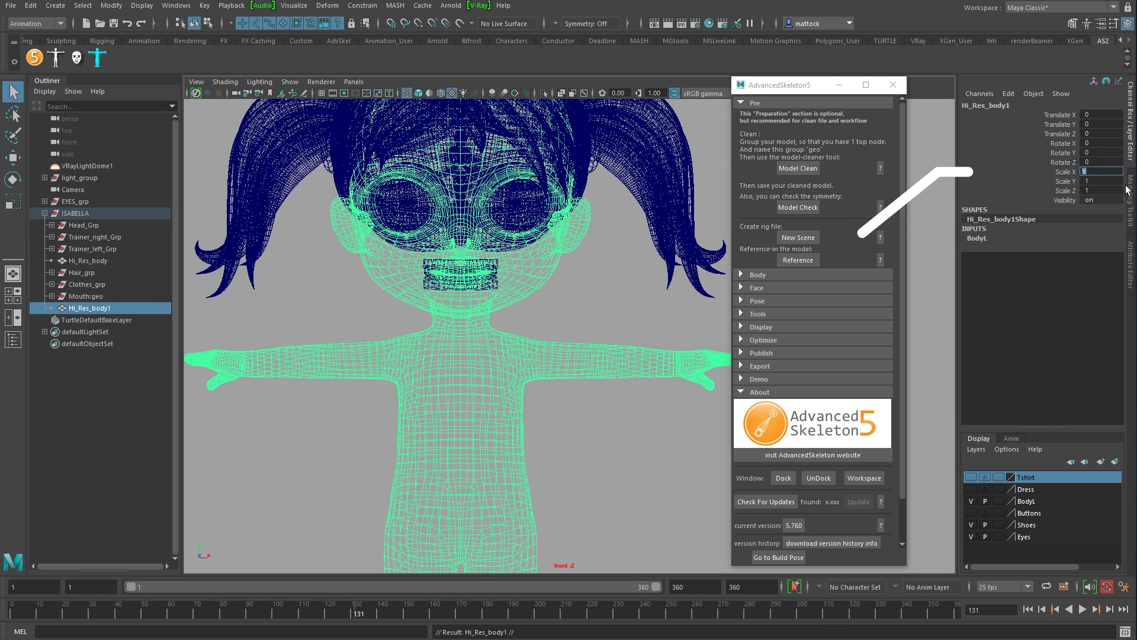
type("-1")
key("Return")
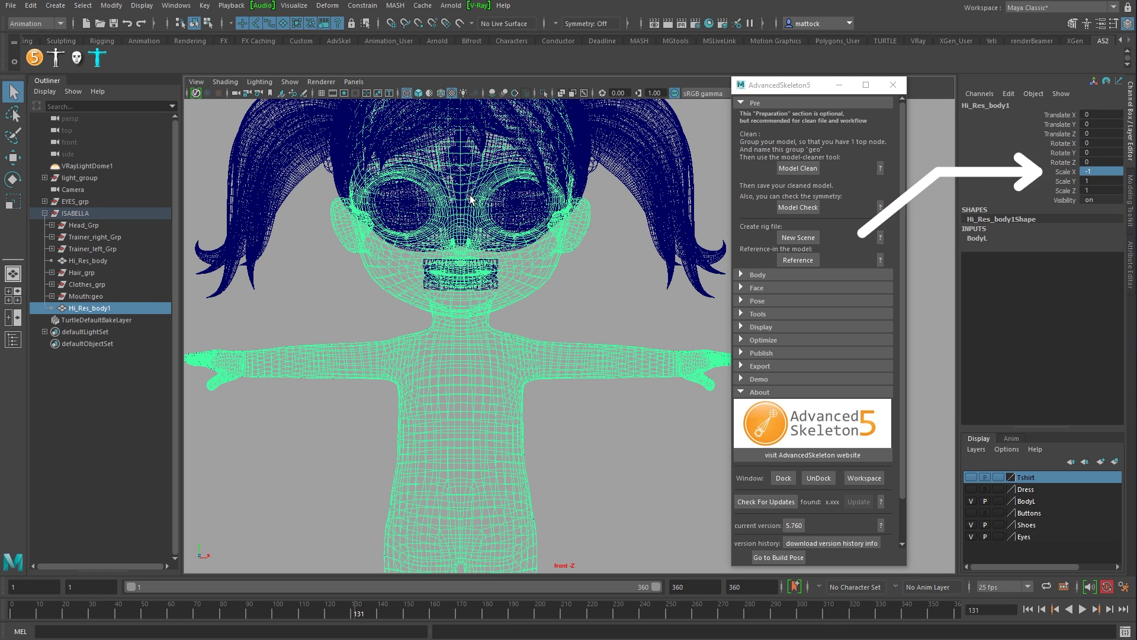
Examine the overlapping wireframes of the original and mirrored body around the face, neck and torso for symmetry.
scroll(571, 309, "up", 6)
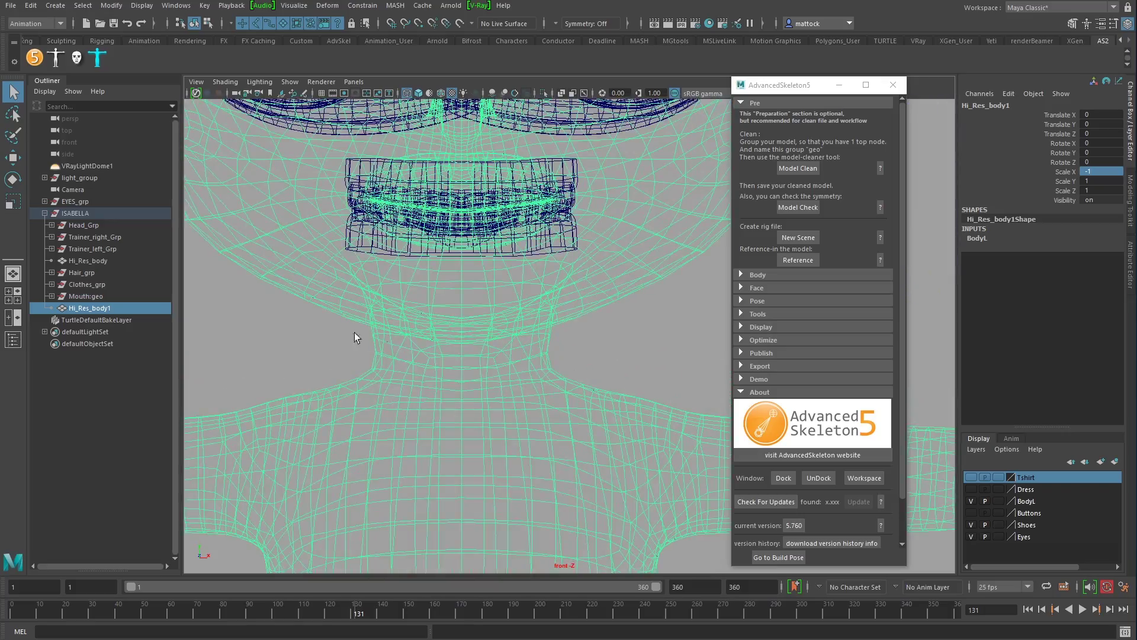
middle_click_drag(451, 241, 498, 453, "alt")
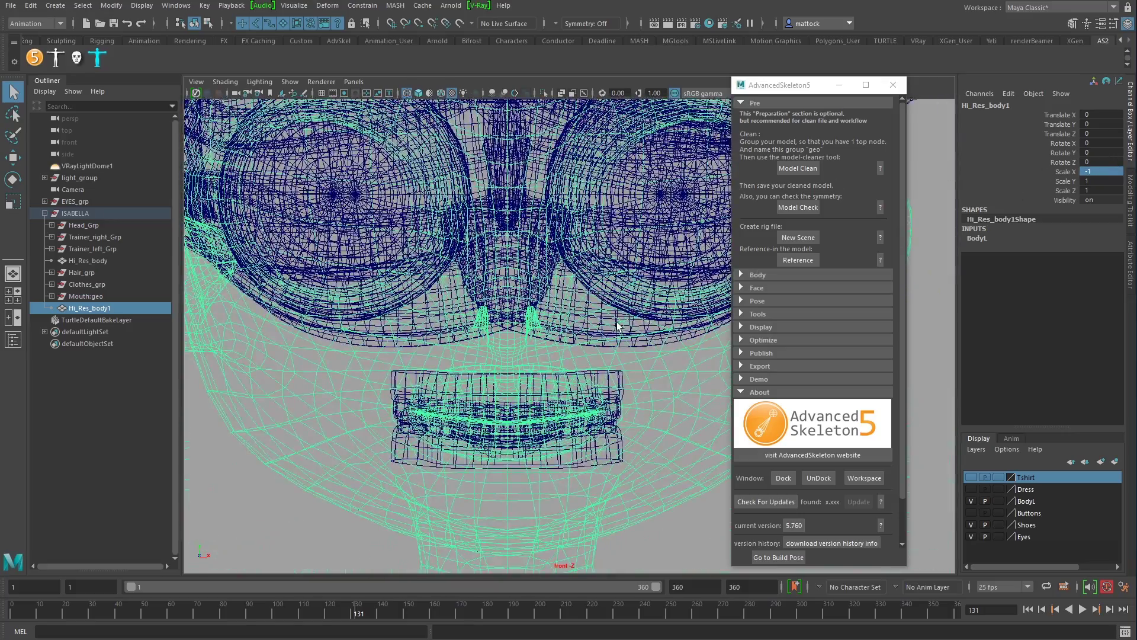
scroll(616, 322, "down", 3)
middle_click_drag(701, 325, 534, 327, "alt")
scroll(532, 333, "down", 2)
middle_click_drag(364, 444, 385, 294, "alt")
middle_click_drag(385, 333, 422, 307, "alt")
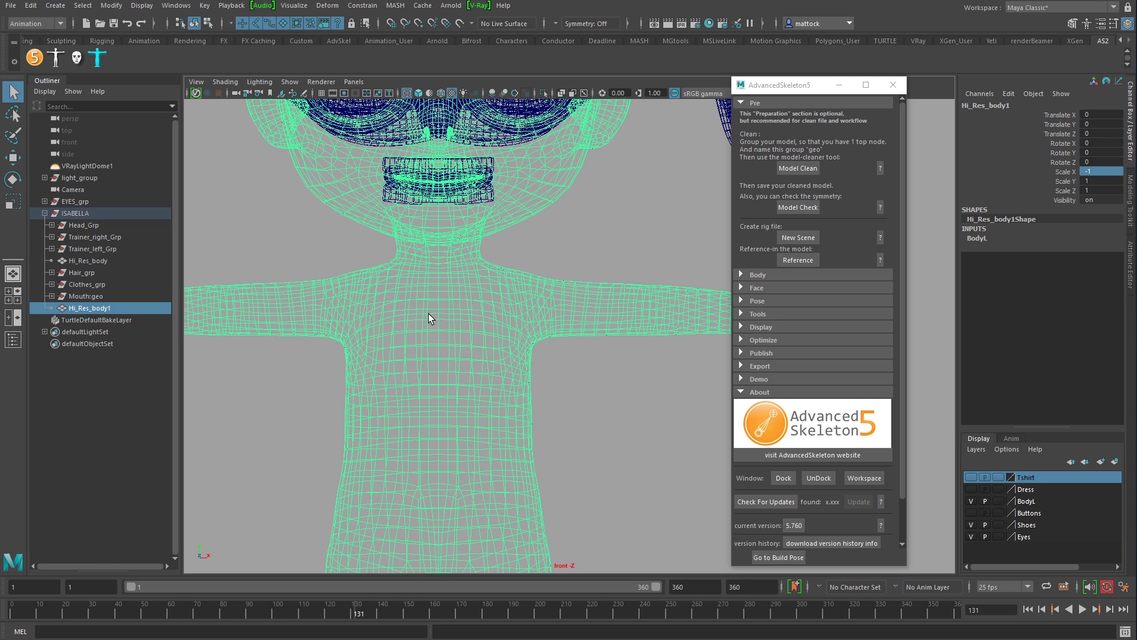
middle_click_drag(525, 249, 548, 328, "alt")
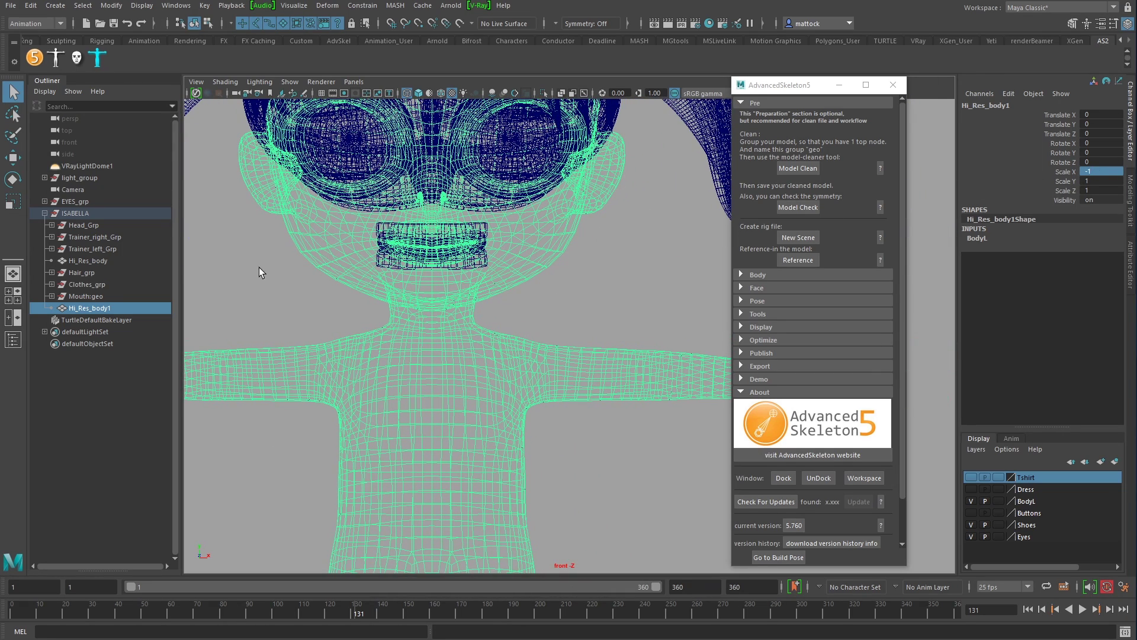
Delete the mirrored Hi_Res_body1 duplicate.
left_click(97, 296)
left_click(110, 309)
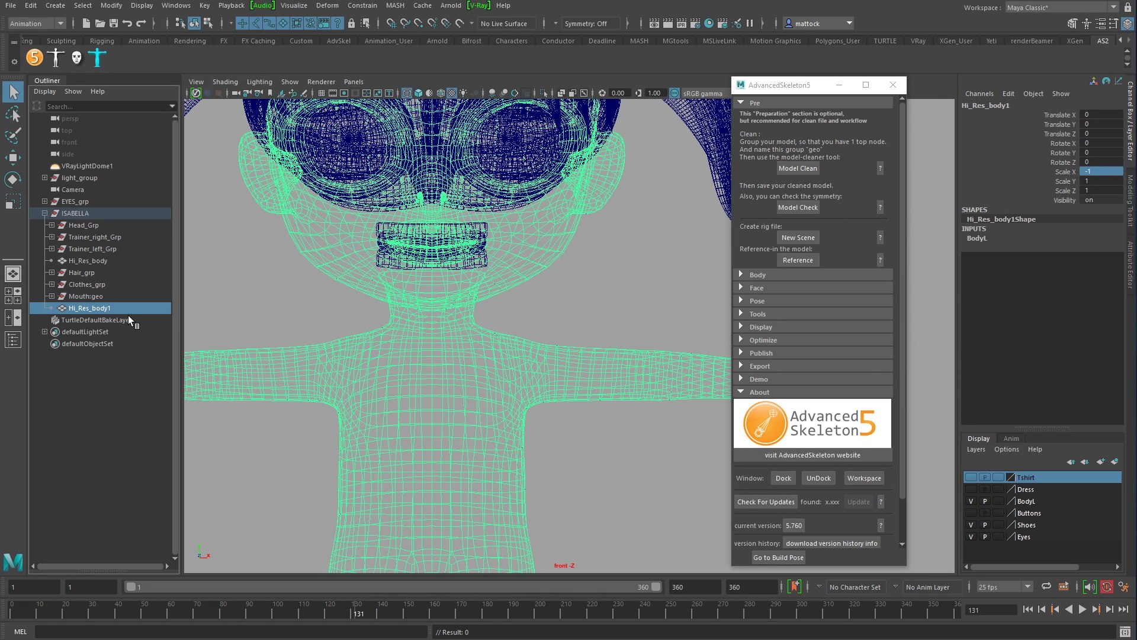
key("Delete")
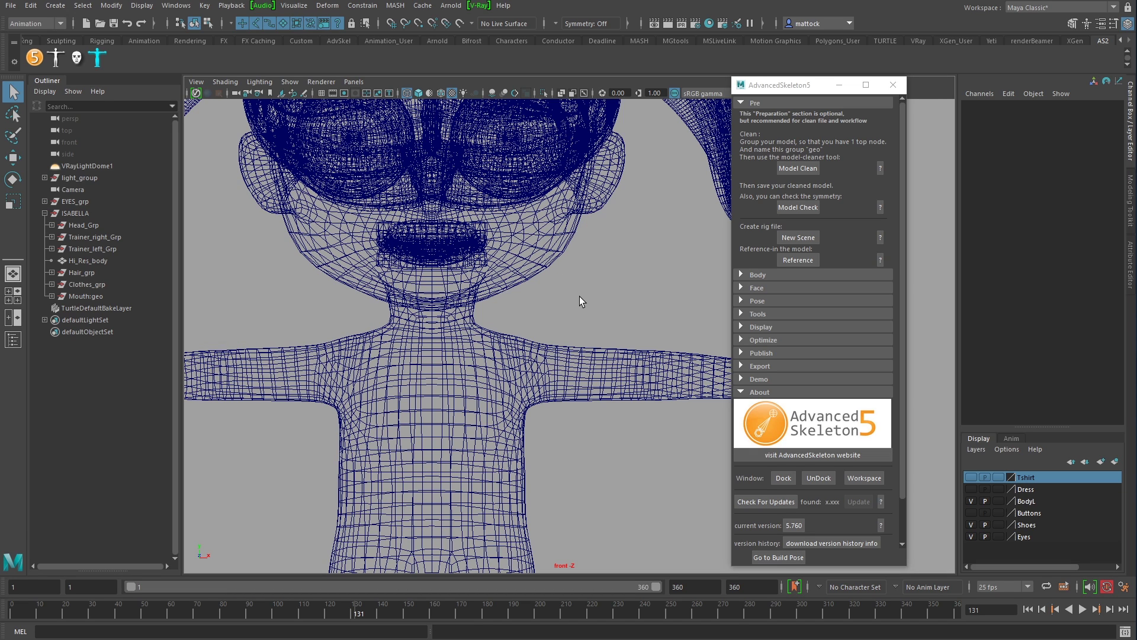
Switch the front view to textured shaded display with the whole character in frame.
key("6")
right_click_drag(630, 250, 355, 296, "alt")
middle_click_drag(447, 308, 378, 226, "alt")
right_click_drag(502, 264, 472, 273, "alt")
middle_click_drag(472, 273, 491, 315, "alt")
scroll(387, 283, "up", 3)
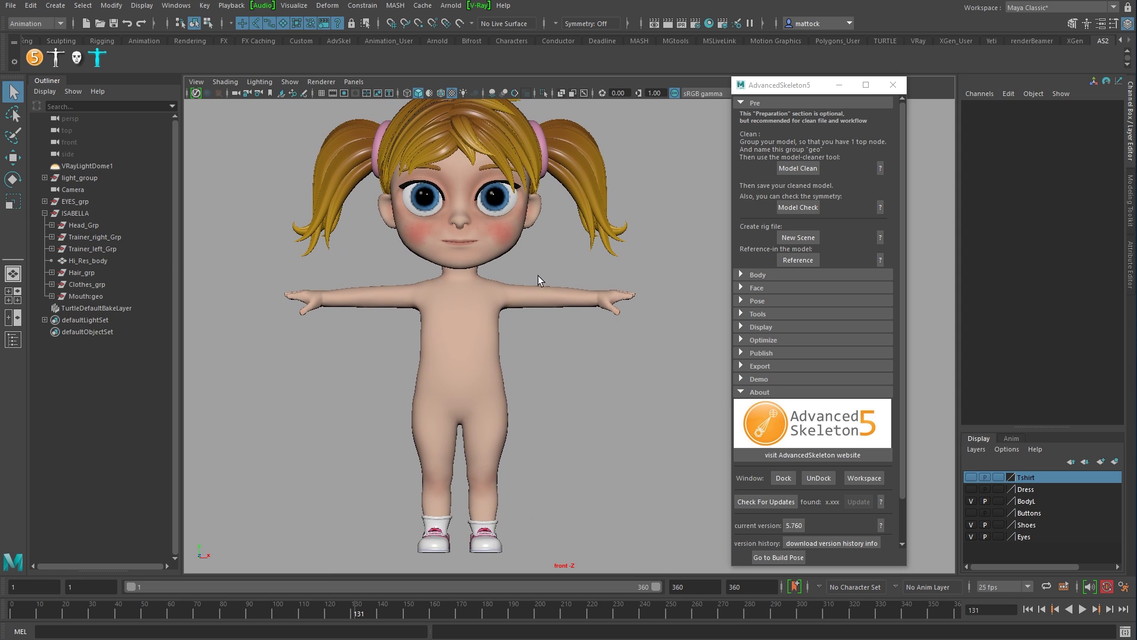
Run the AdvancedSkeleton5 Model Check on the Hi_Res_body mesh and cancel out of its transform-value confirmation.
left_click_drag(538, 276, 588, 328)
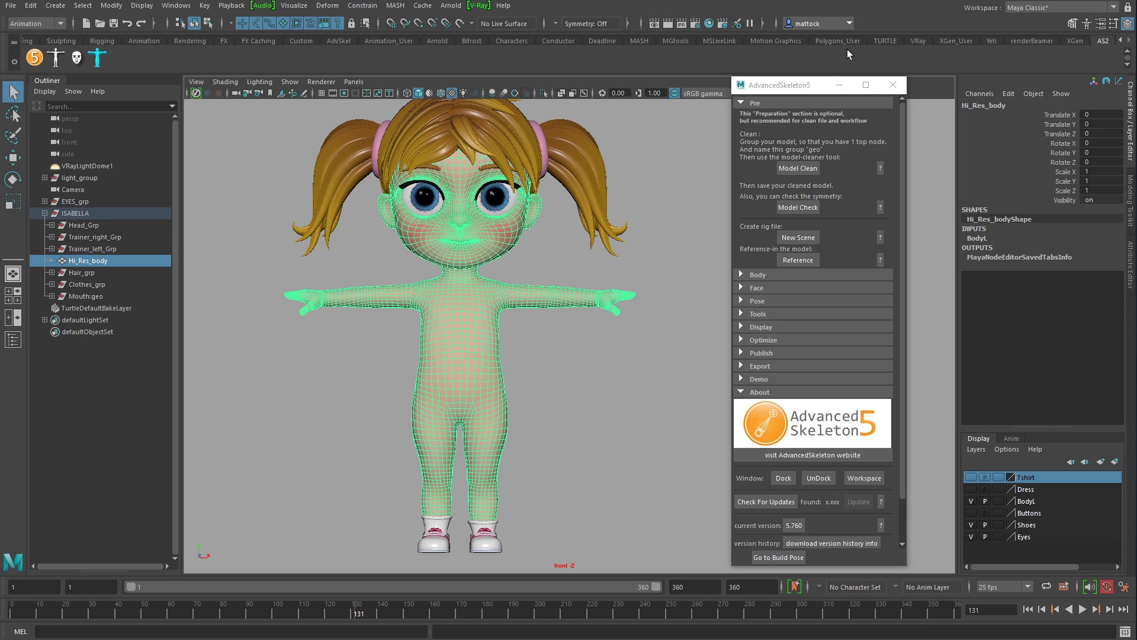
left_click_drag(800, 88, 765, 89)
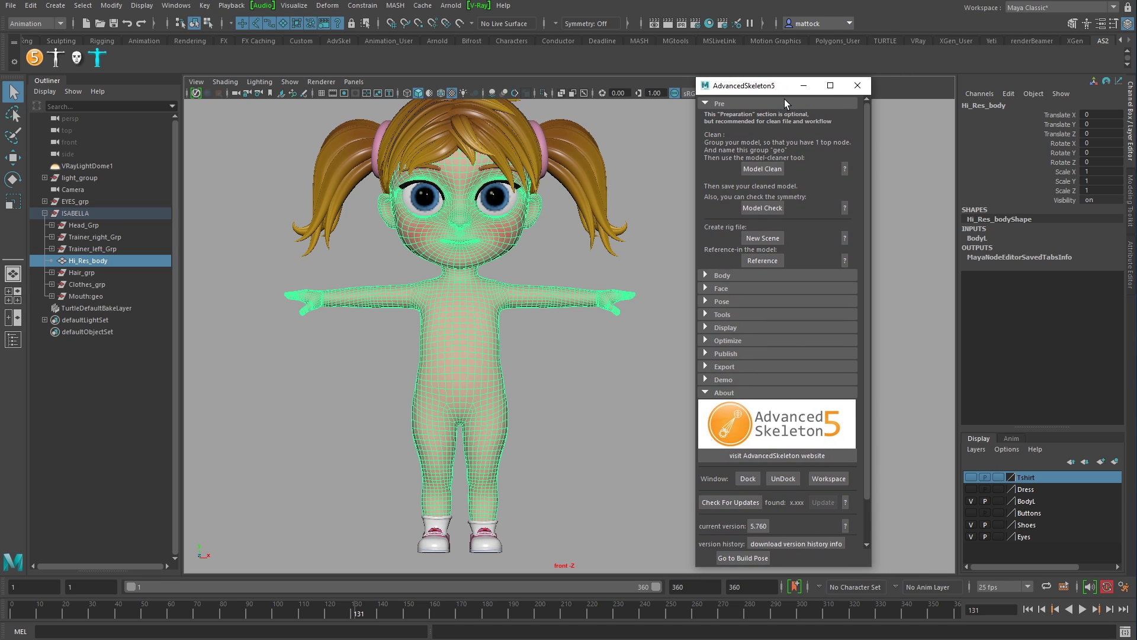
left_click(767, 208)
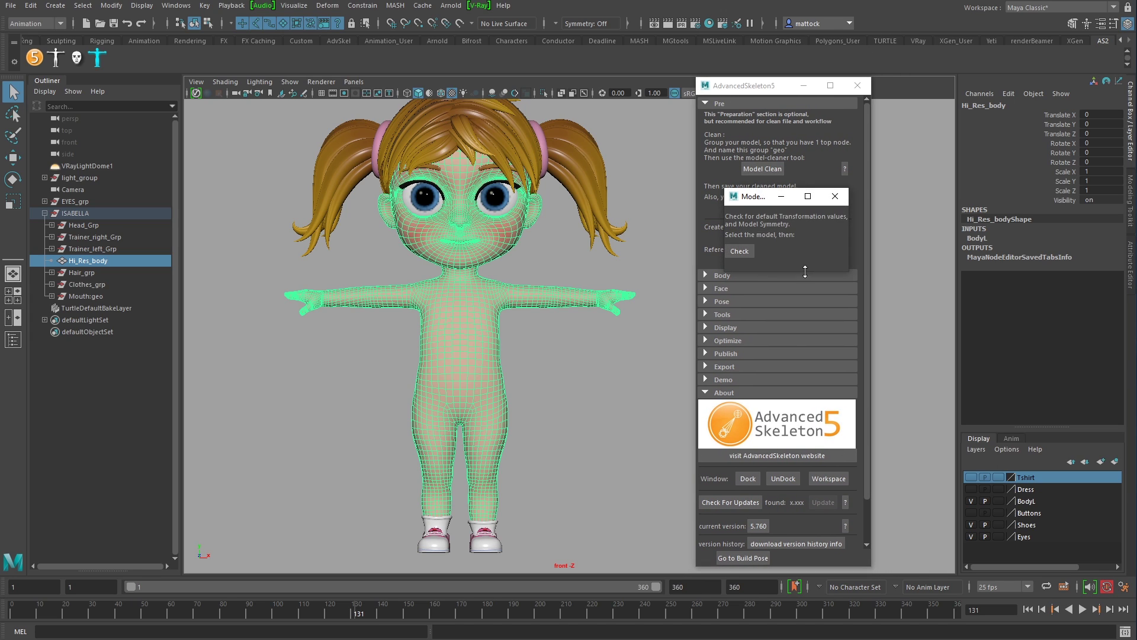
left_click_drag(752, 197, 663, 196)
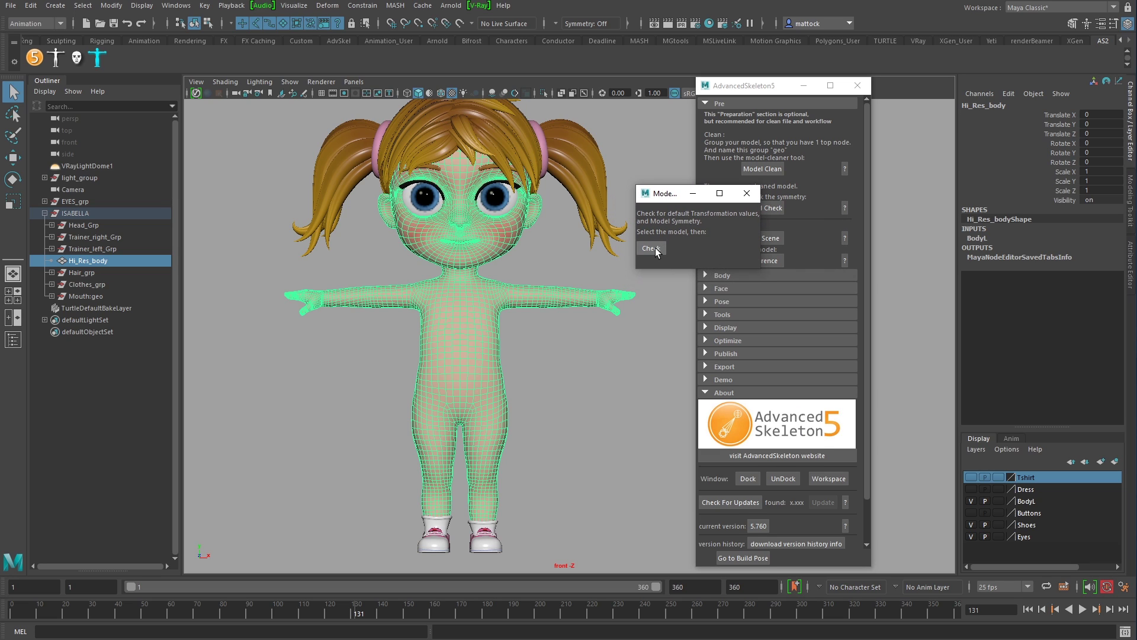
left_click(652, 248)
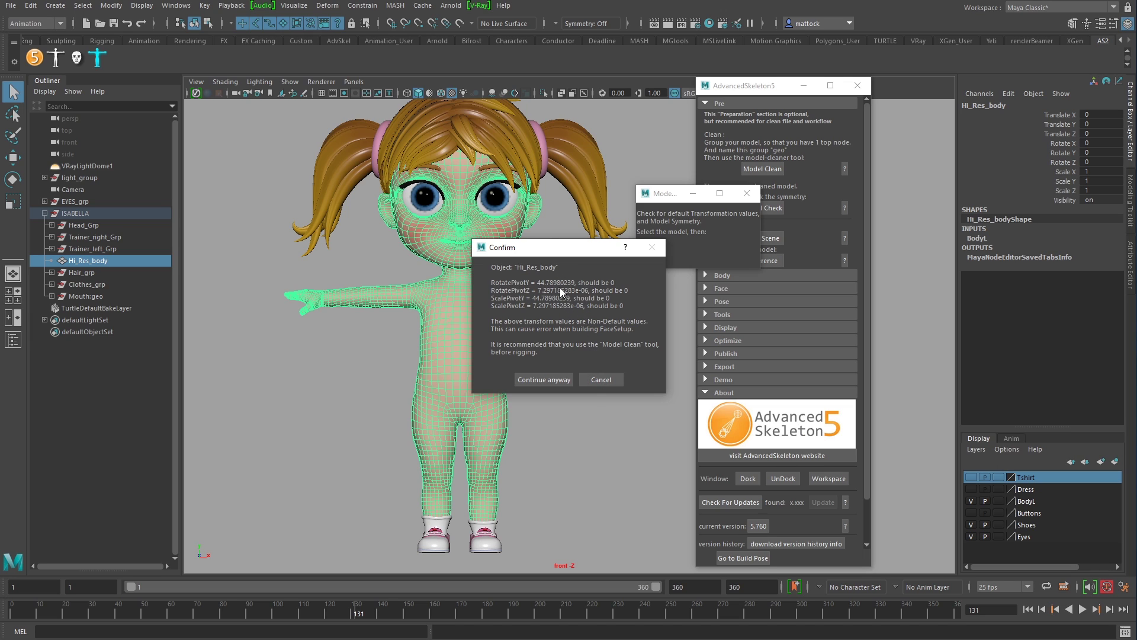
left_click(599, 379)
left_click(542, 385)
Switch to the perspective view and select the Hi_Res_body mesh with the Move tool.
key("space")
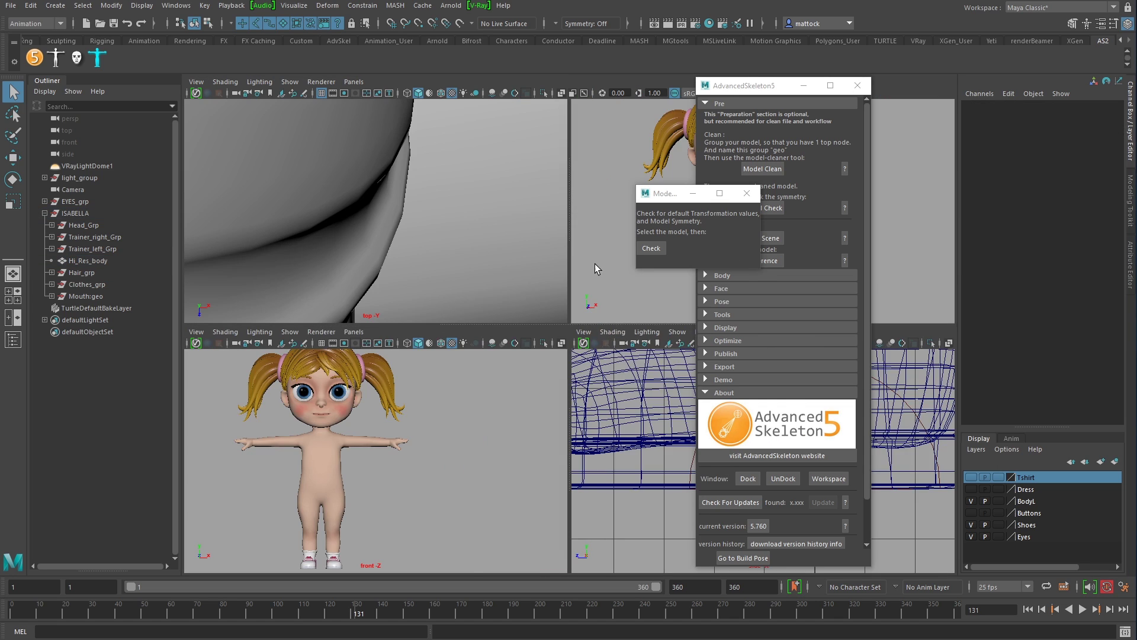
key("space")
middle_click_drag(510, 382, 446, 322, "alt")
left_click_drag(447, 322, 459, 361, "alt")
right_click_drag(459, 361, 484, 379, "alt")
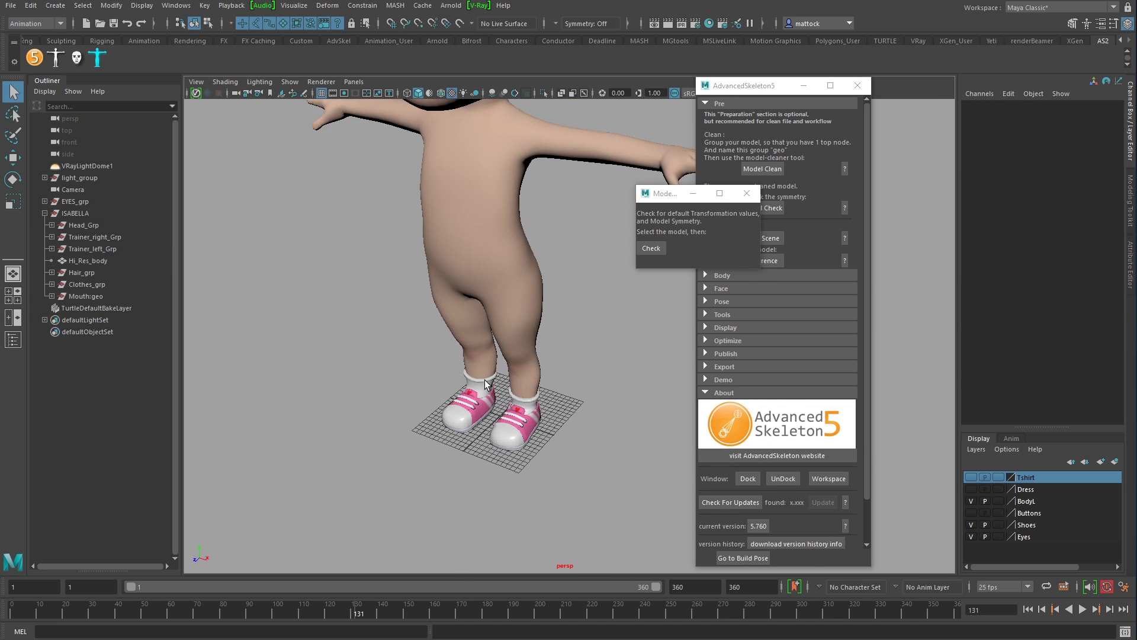
left_click_drag(485, 379, 516, 329, "alt")
left_click(468, 341)
middle_click_drag(365, 393, 434, 385, "alt")
key("w")
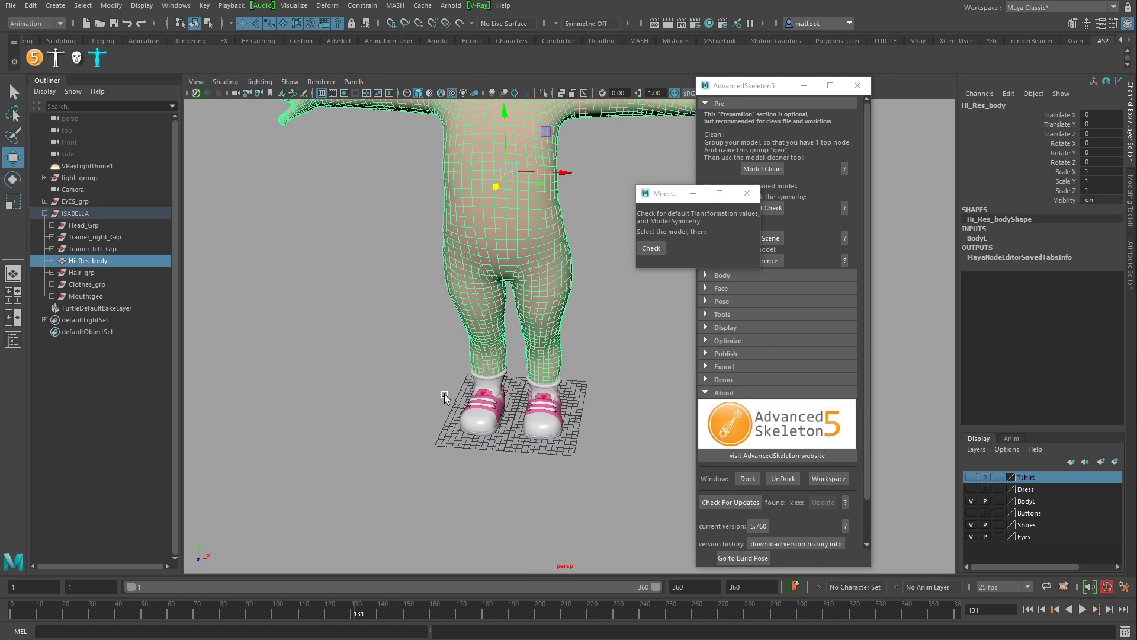
Examine where the body's pivot sits in relation to the feet and the grid origin.
left_click_drag(495, 273, 478, 141, "alt")
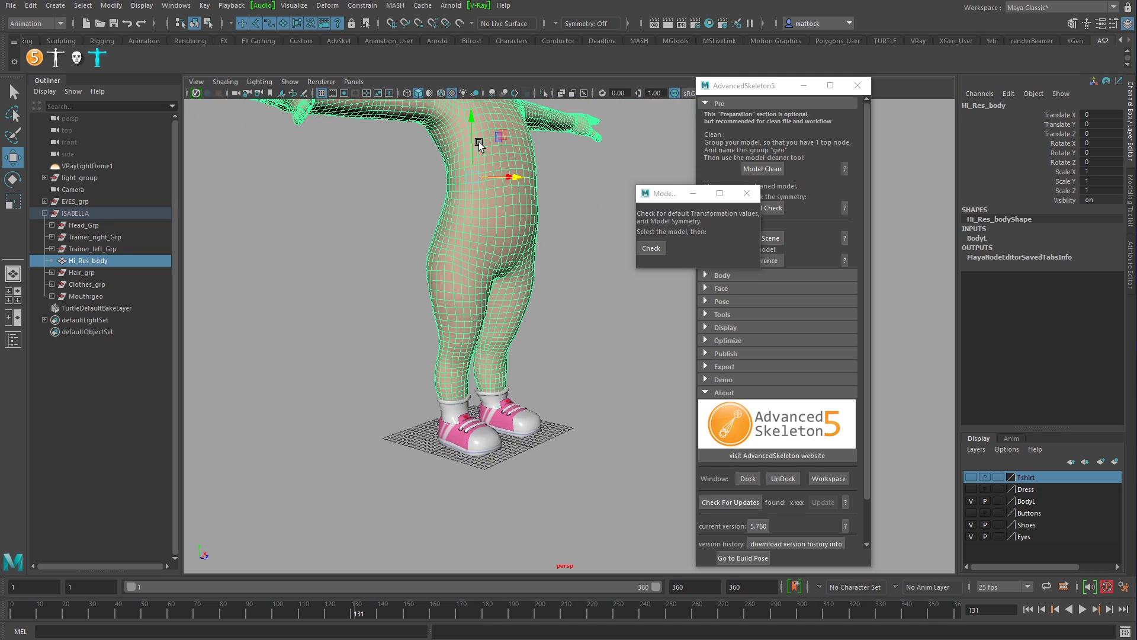
left_click_drag(468, 308, 391, 344, "alt")
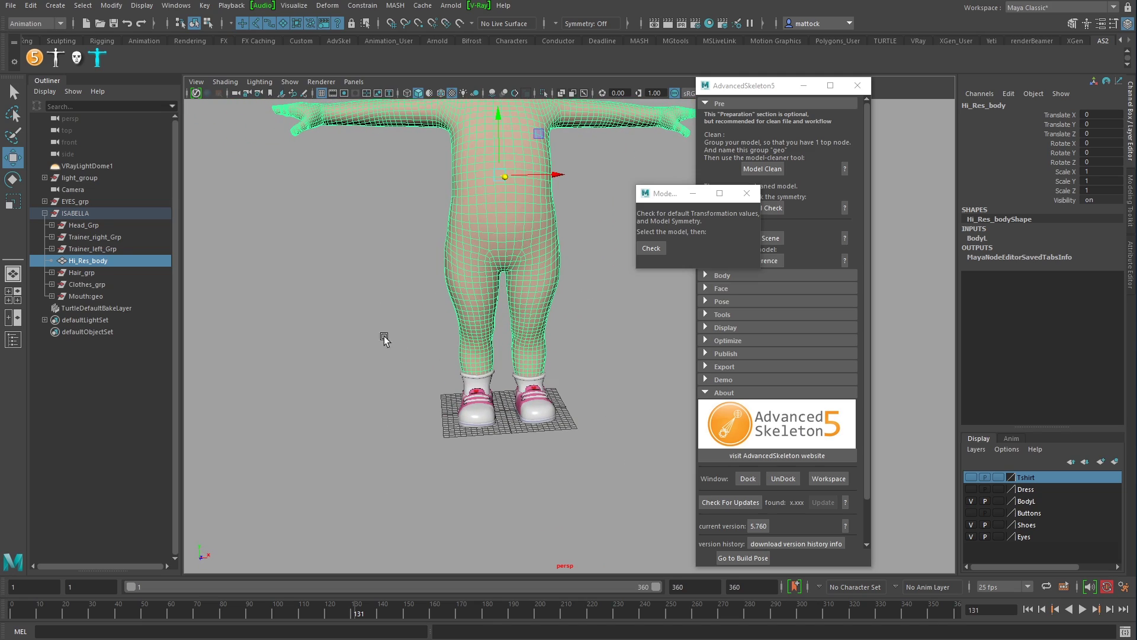
right_click_drag(343, 330, 591, 330, "alt")
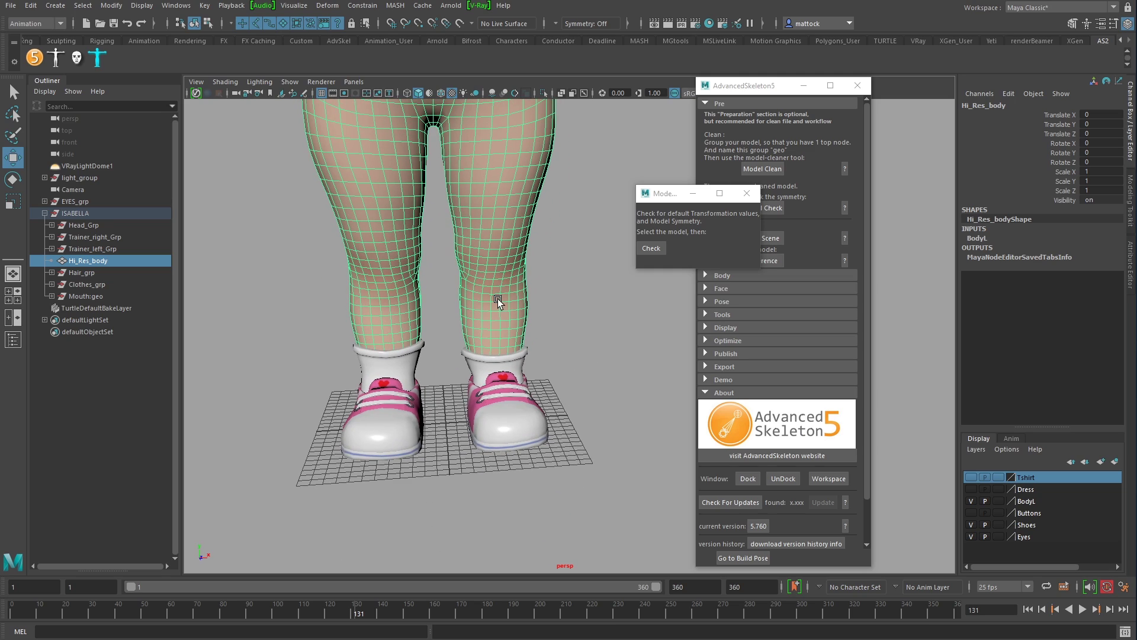
middle_click_drag(447, 335, 450, 363, "alt")
left_click_drag(345, 418, 426, 402, "alt")
right_click_drag(527, 355, 467, 337, "alt")
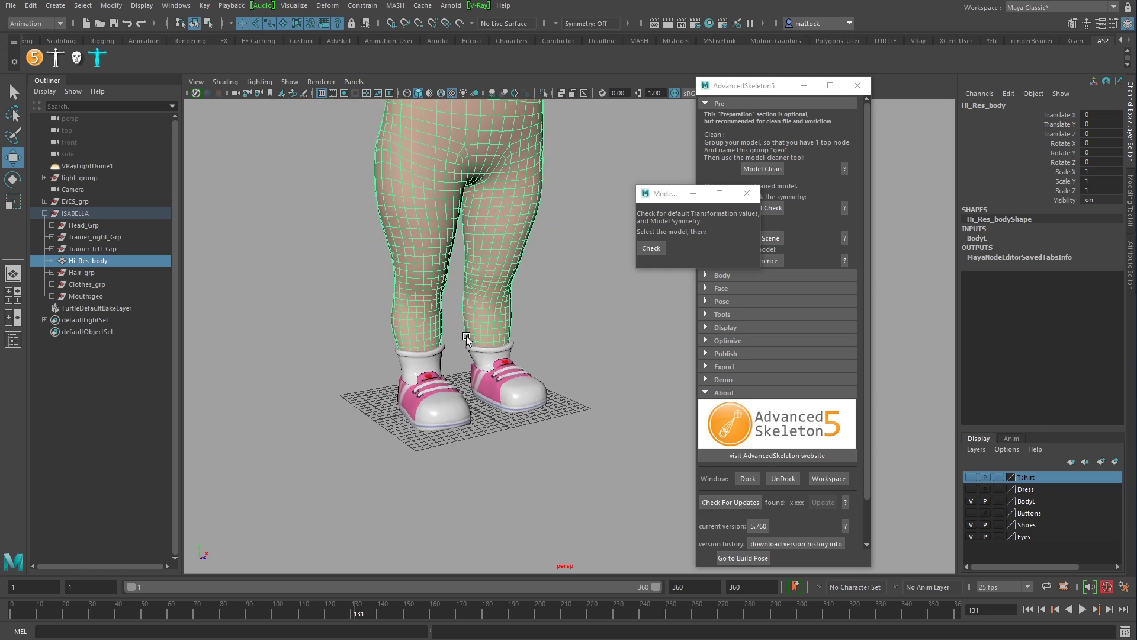
middle_click_drag(467, 338, 499, 435, "alt")
right_click_drag(597, 364, 542, 370, "alt")
left_click_drag(542, 371, 493, 378, "alt")
middle_click_drag(571, 355, 549, 334, "alt")
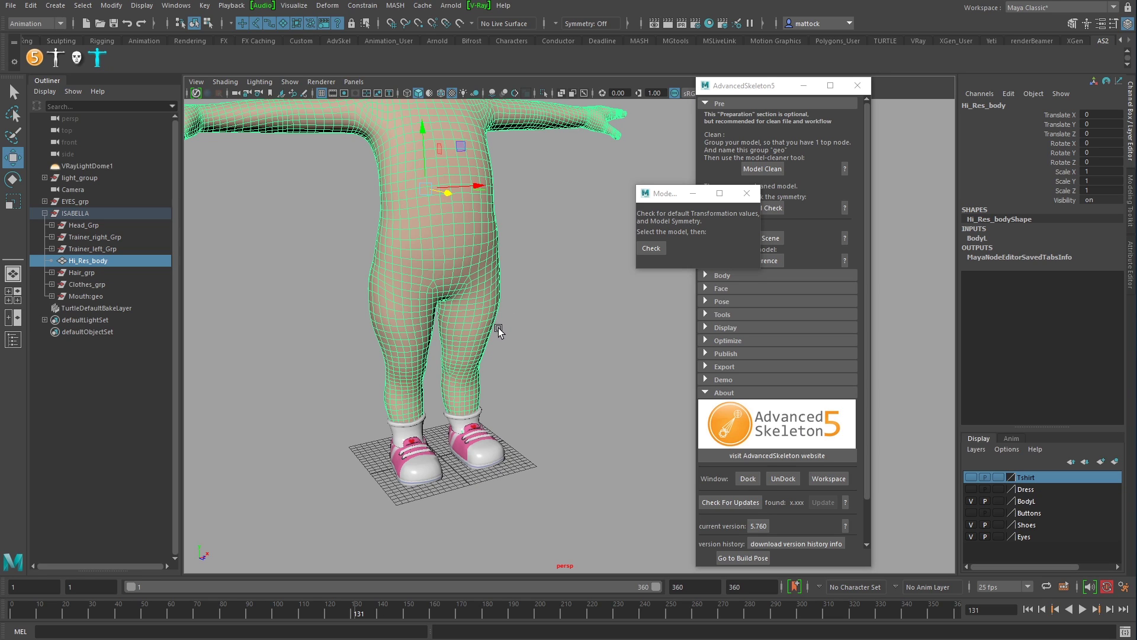
Edit the Hi_Res_body pivot and snap it to the grid origin between the shoes.
key("Insert")
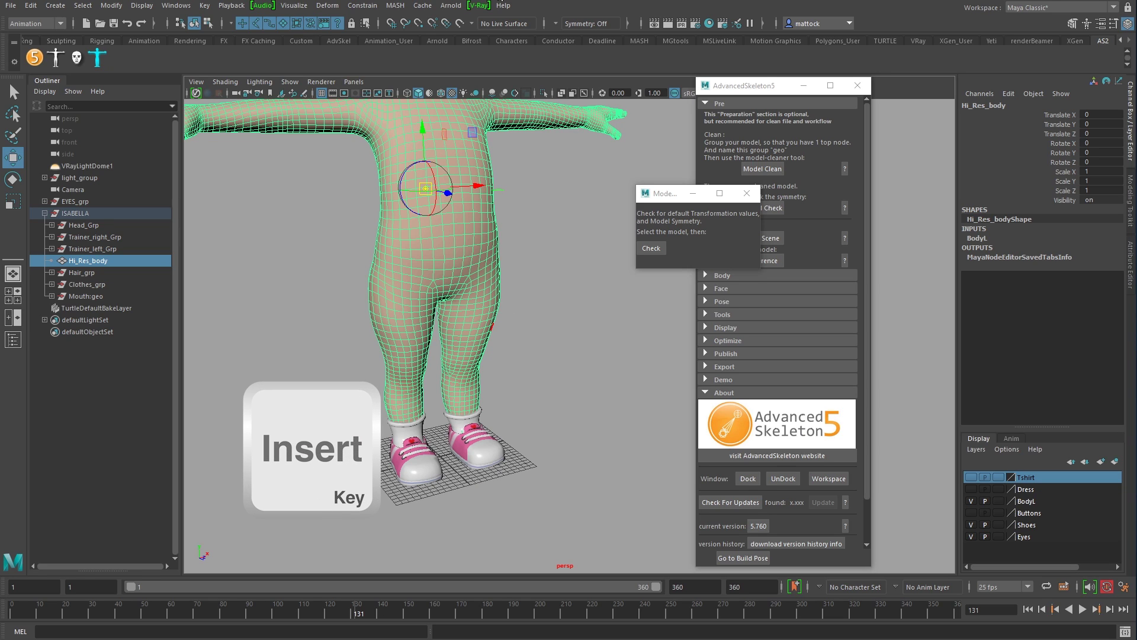
scroll(491, 450, "up", 10)
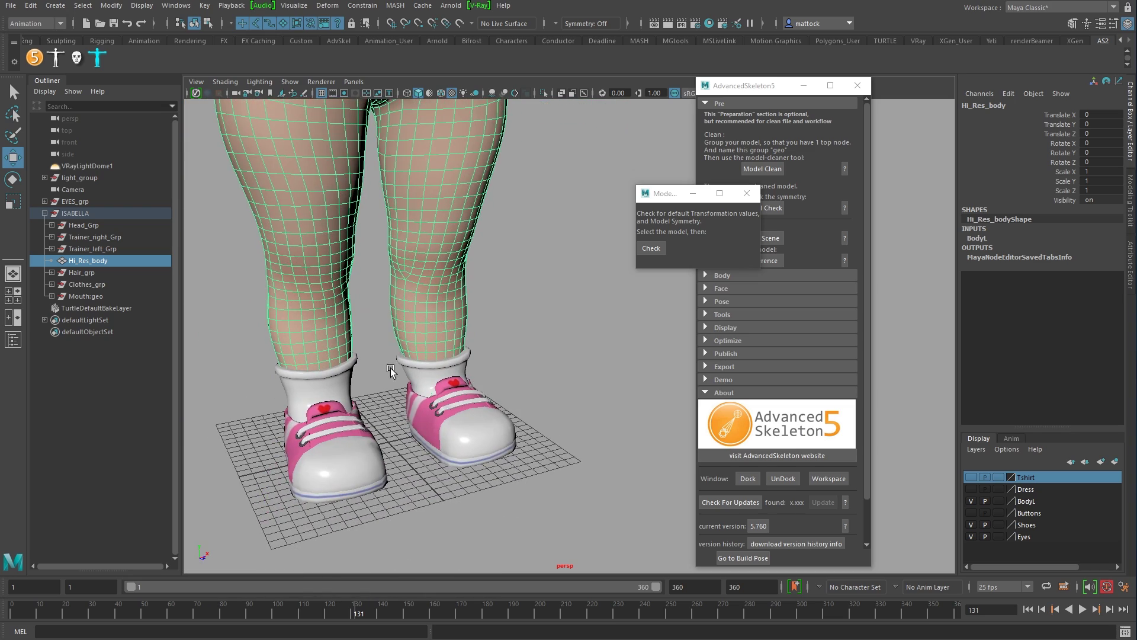
scroll(310, 376, "up", 6)
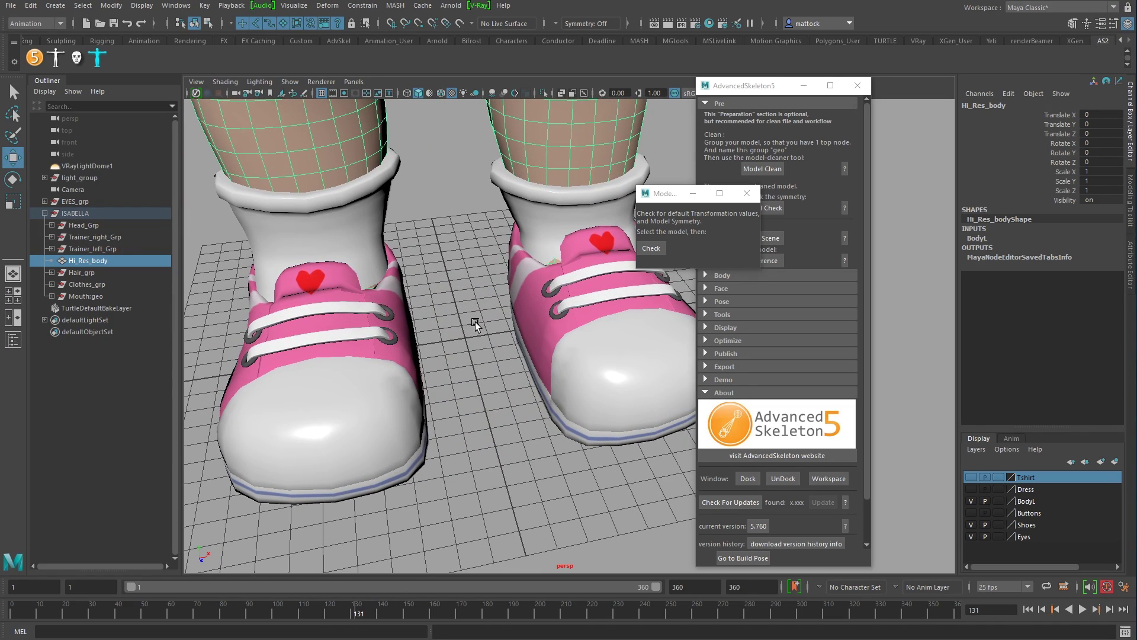
key("x")
left_click(466, 335)
scroll(559, 335, "down", 1)
right_click_drag(559, 334, 373, 336, "alt")
middle_click_drag(535, 313, 466, 406, "alt")
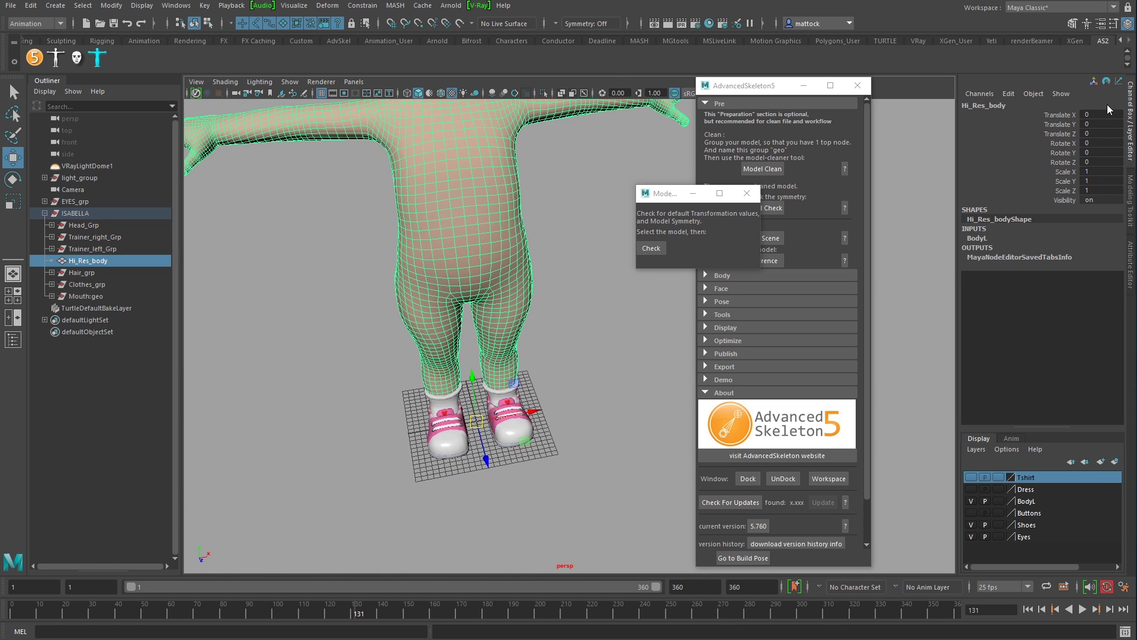
Test-rotate the Hi_Res_body mesh about its new pivot, undo the rotation and deselect the mesh.
left_click_drag(1095, 115, 1101, 162)
key("f")
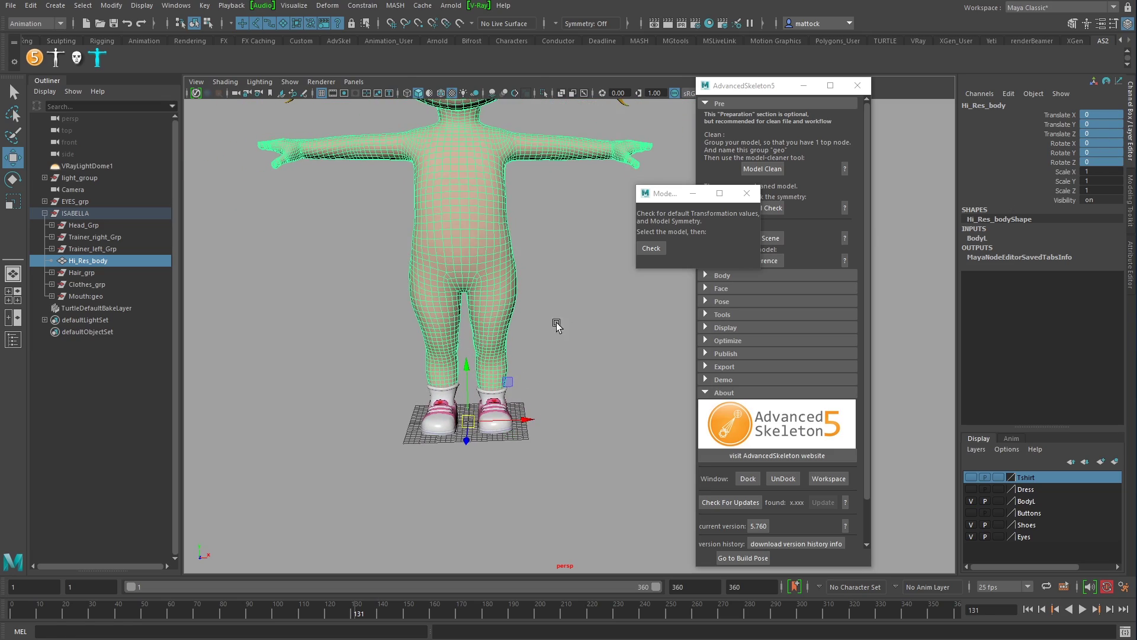
key("e")
left_click_drag(457, 451, 473, 492)
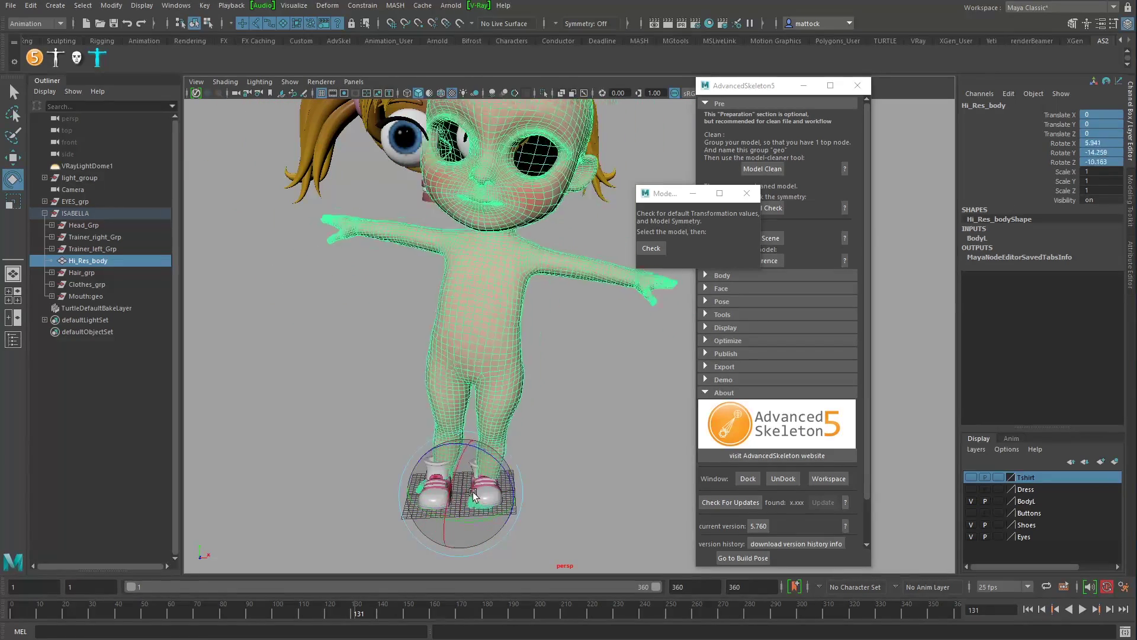
key("ctrl+z")
key("ctrl+z")
left_click(566, 407)
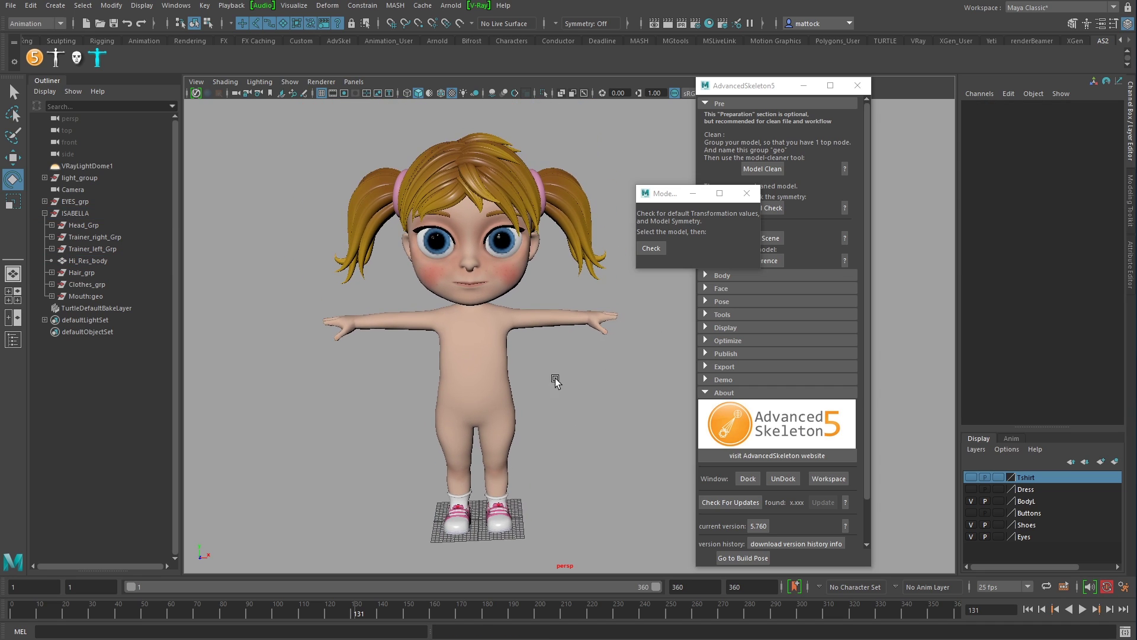
Reselect Hi_Res_body, run the Model Check on it again and continue anyway past the symmetry confirmation.
left_click_drag(560, 353, 516, 384)
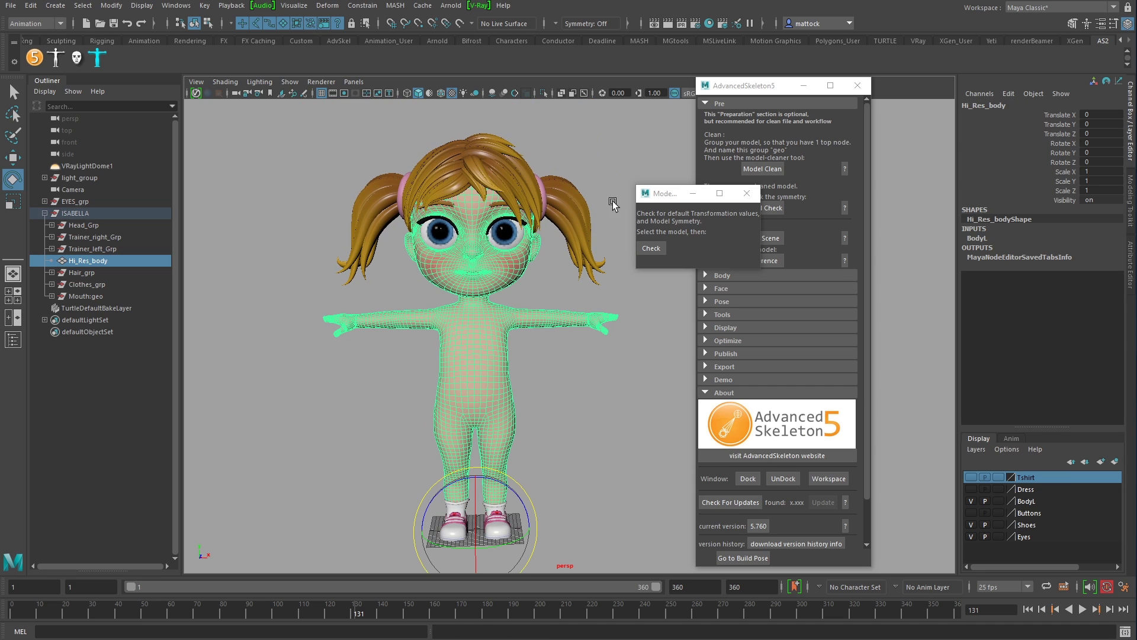
left_click_drag(663, 193, 642, 197)
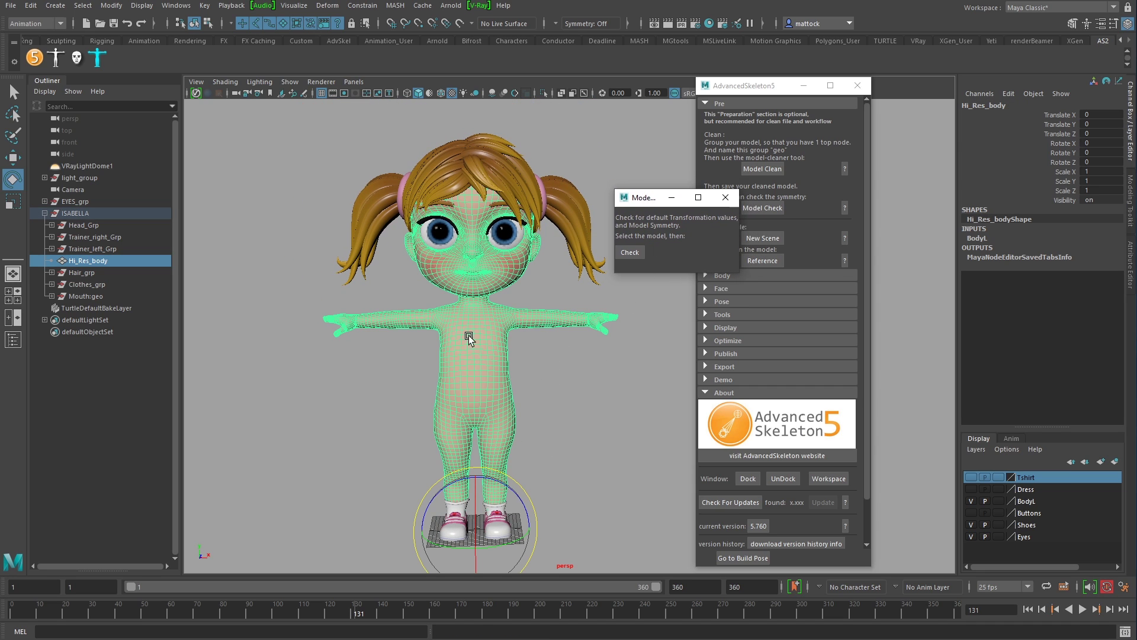
right_click_drag(330, 342, 470, 335, "alt")
mouse_move(469, 335)
left_mouse_down("alt")
mouse_move(482, 342)
mouse_move(475, 335)
left_mouse_up("alt")
scroll(533, 330, "down", 2)
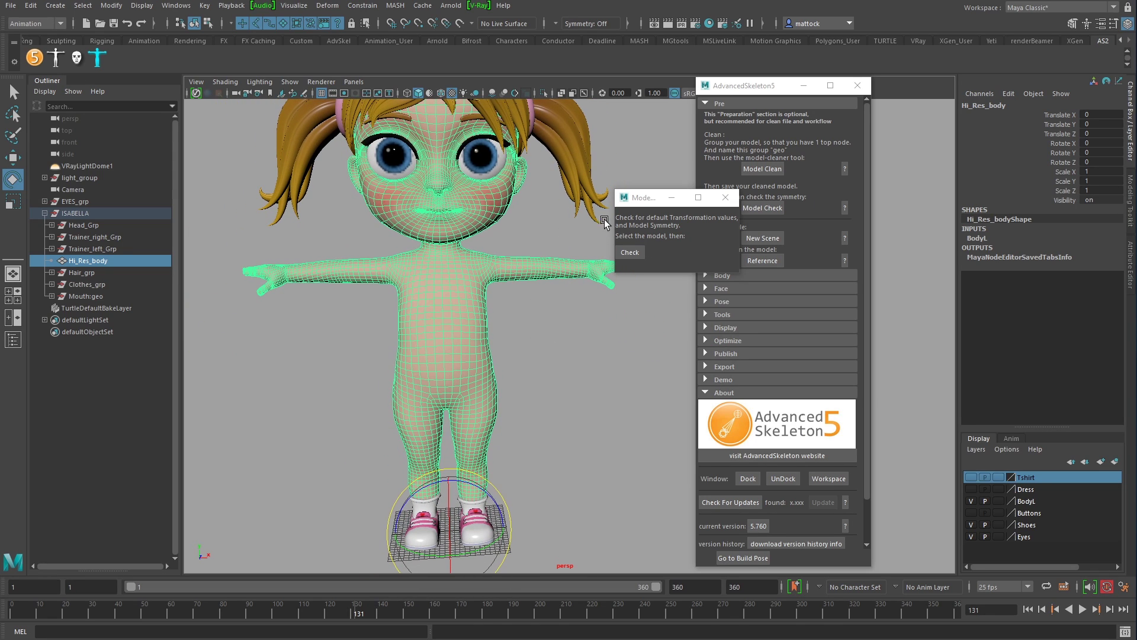
left_click(630, 252)
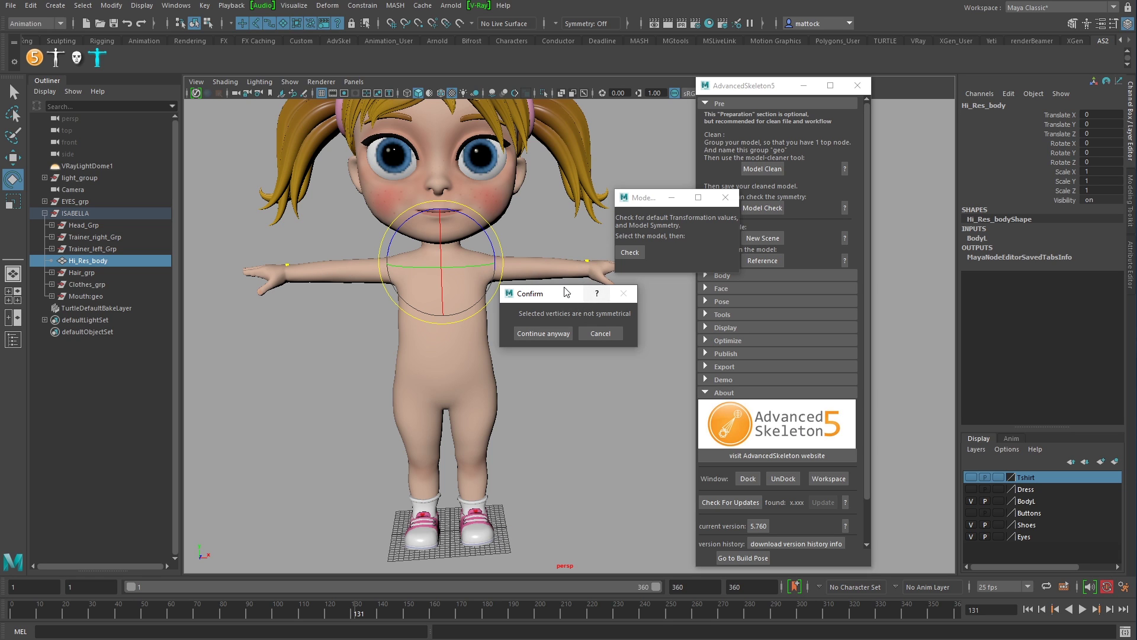
left_click(543, 334)
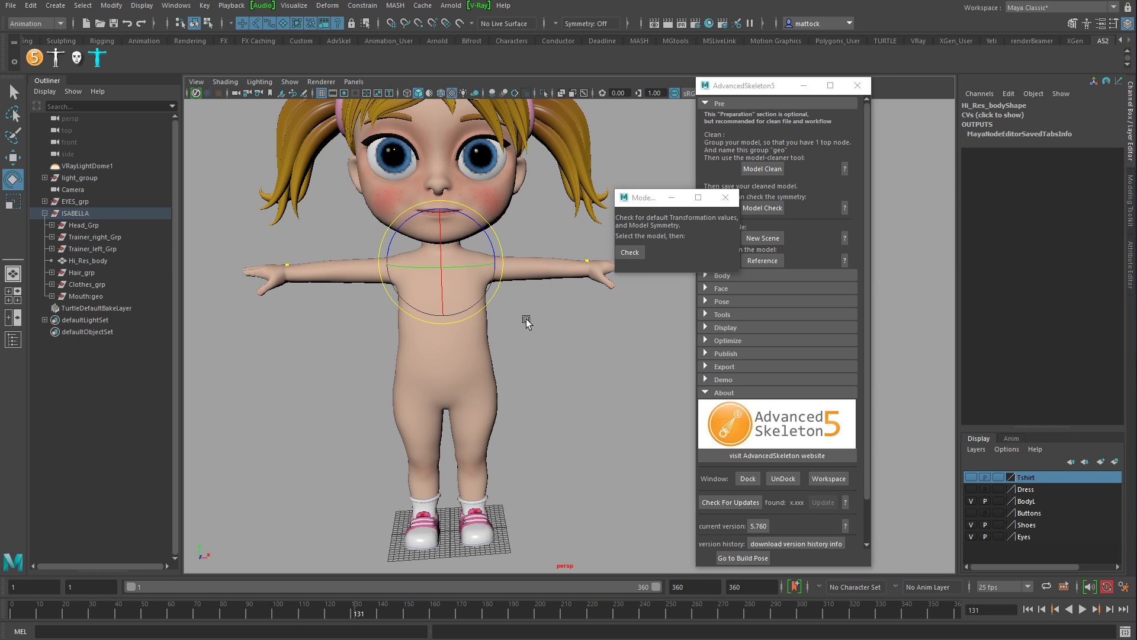
Examine the selected asymmetrical vertices at the wrists from several angles.
scroll(551, 300, "up", 5)
left_click_drag(514, 387, 471, 416, "alt")
right_click_drag(369, 351, 604, 353, "alt")
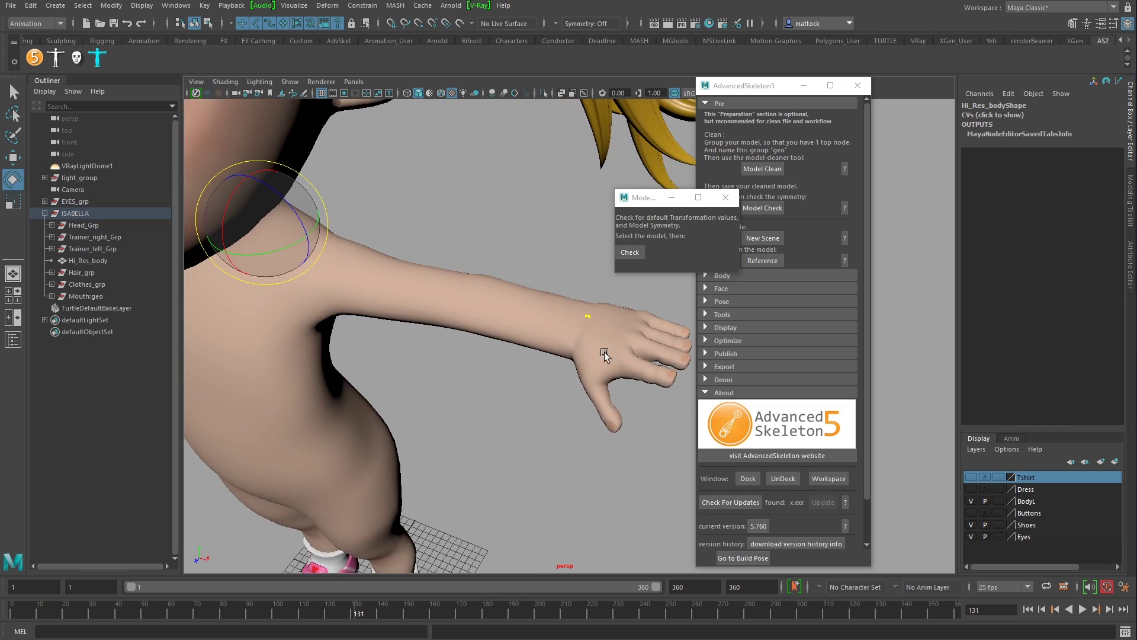
middle_click_drag(604, 353, 474, 364, "alt")
right_click_drag(474, 364, 623, 350, "alt")
right_click_drag(571, 318, 379, 357, "alt")
middle_click_drag(379, 357, 466, 368, "alt")
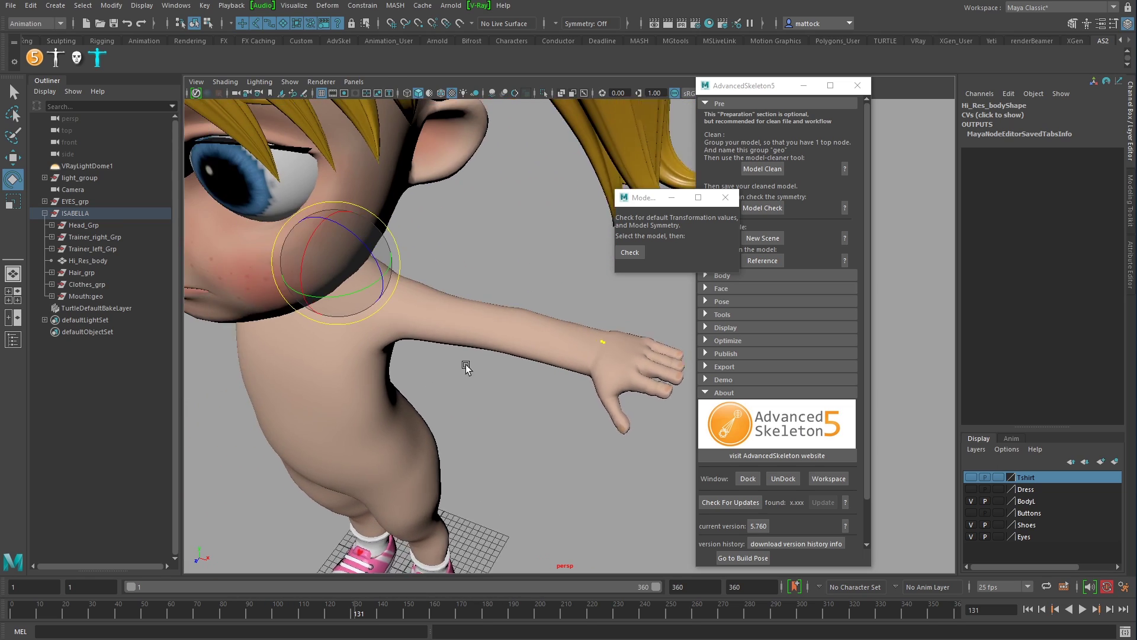
right_click_drag(467, 368, 431, 383, "alt")
left_click_drag(481, 380, 570, 324, "alt")
right_click_drag(571, 323, 461, 327, "alt")
middle_click_drag(460, 327, 482, 307, "alt")
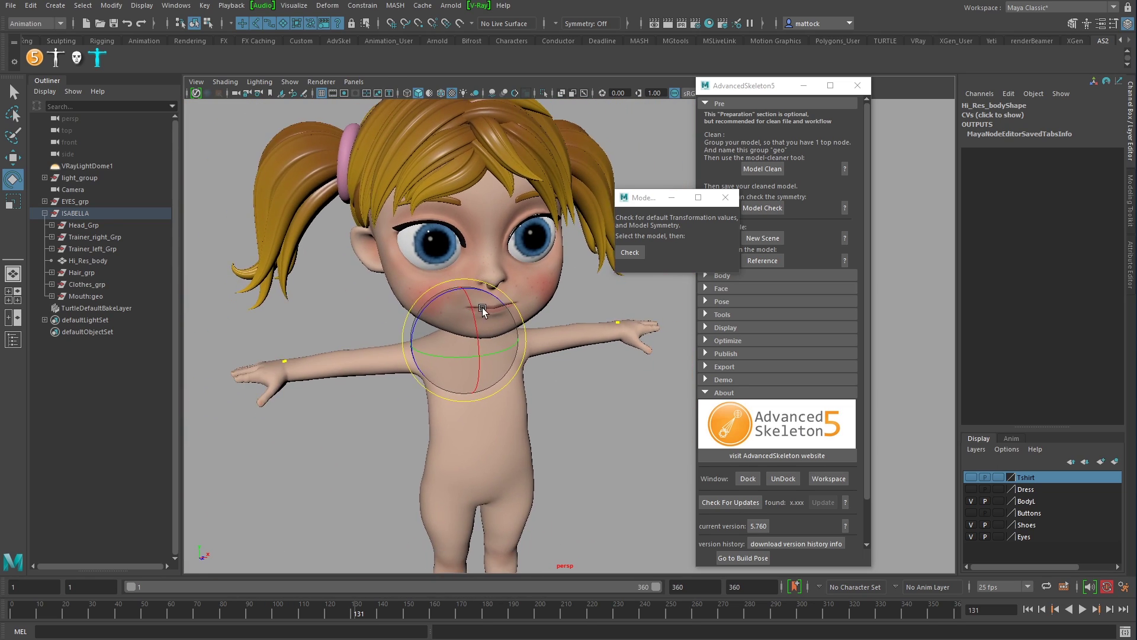
left_click_drag(482, 307, 540, 353, "alt")
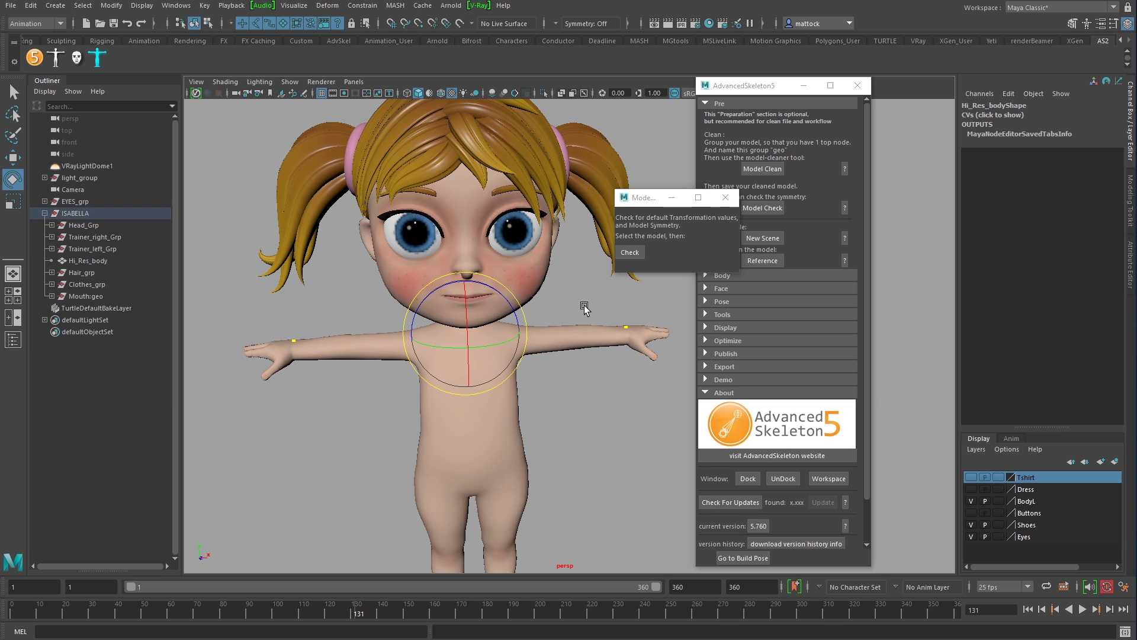
Select the vertices of the hand and wrist on the character's left side of Hi_Res_body in the front view.
left_click(584, 304)
left_click(428, 393)
key("space")
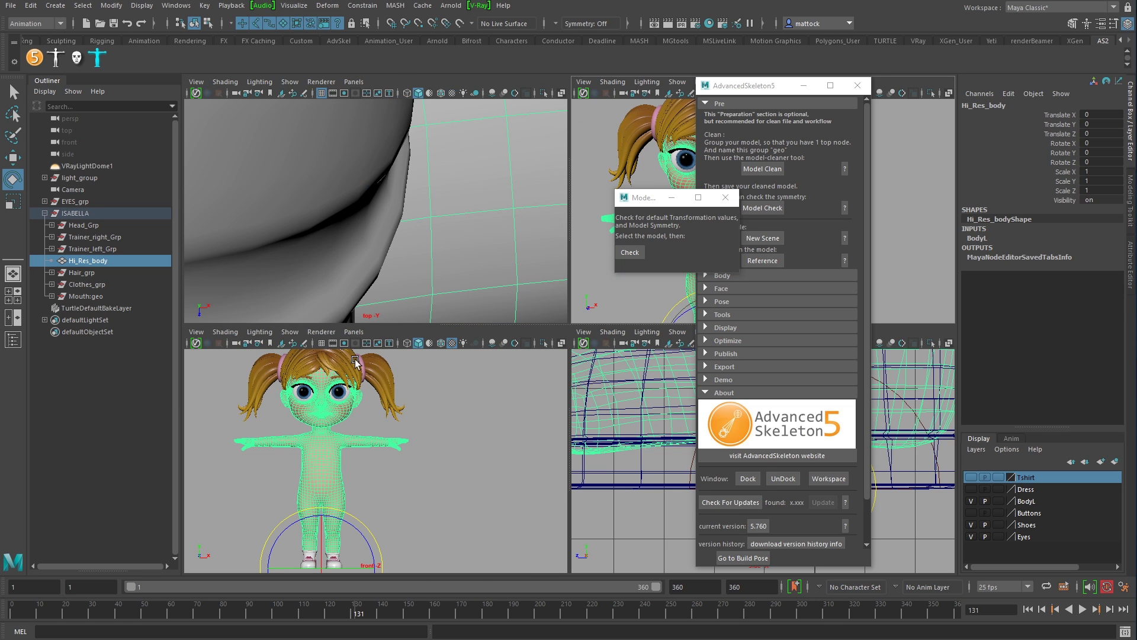
key("space")
key("f")
middle_click_drag(545, 336, 520, 384, "alt")
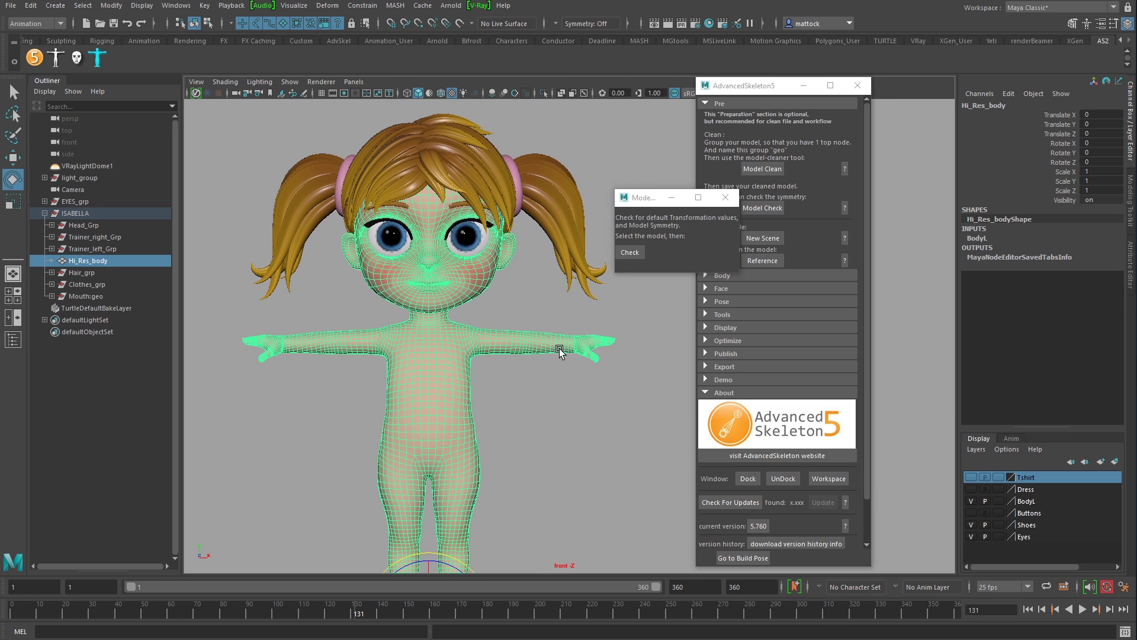
right_click_drag(568, 343, 542, 341)
left_click_drag(616, 335, 556, 362)
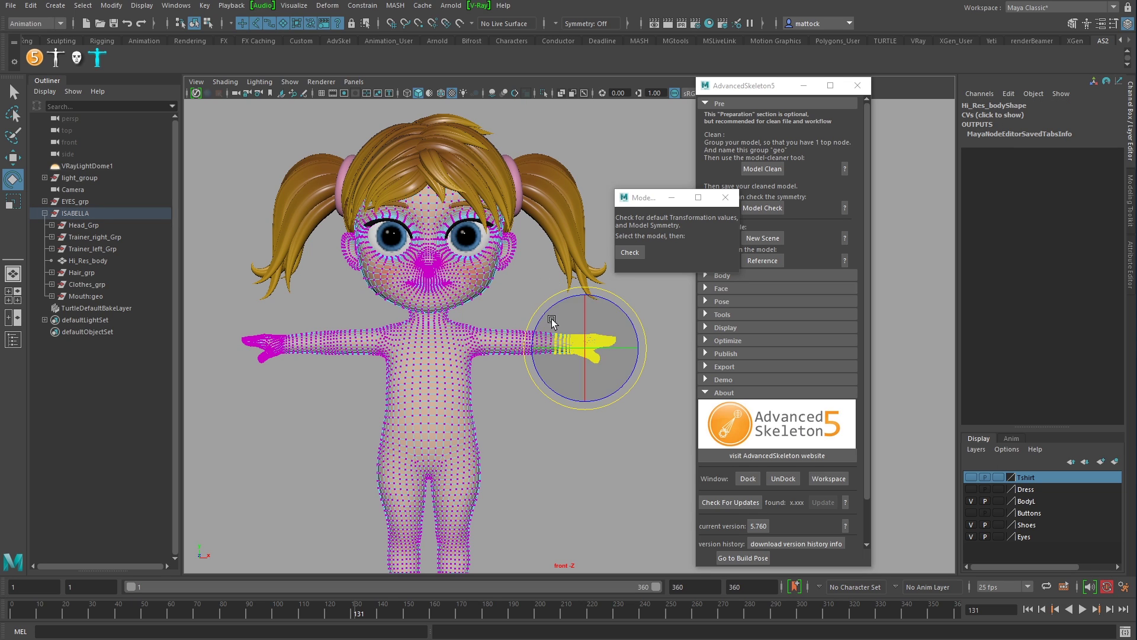
right_click_drag(368, 314, 513, 305, "alt")
right_click_drag(338, 329, 450, 305, "alt")
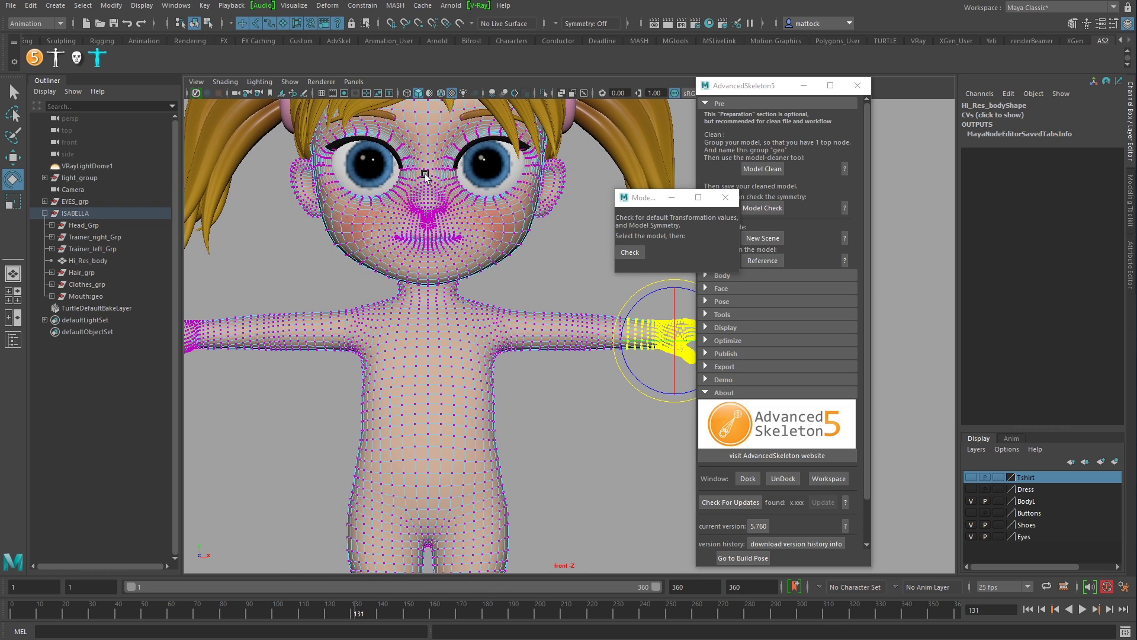
Symmetrize the selected hand vertices to the opposite side of the body across its centre edge, then clear the selection.
left_click(44, 23)
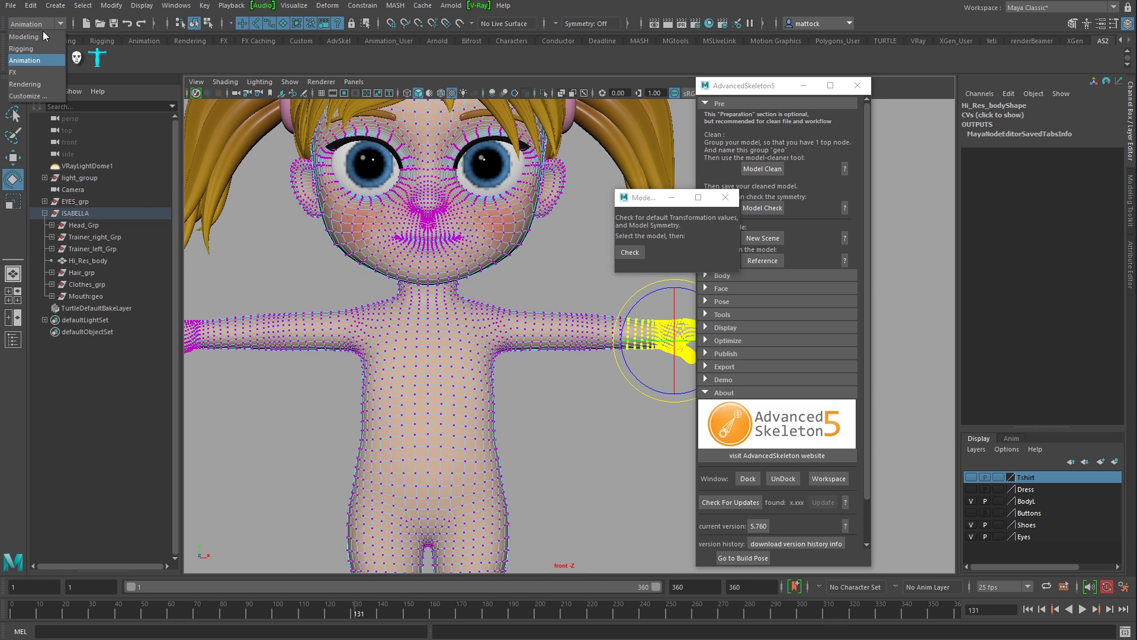
left_click(35, 37)
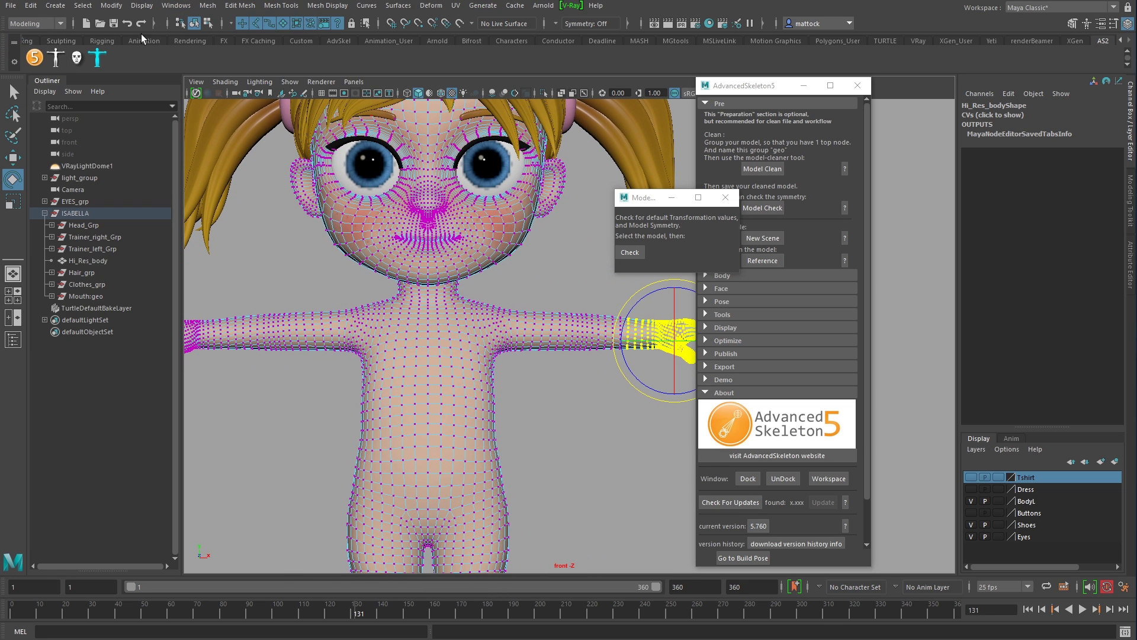
left_click(246, 6)
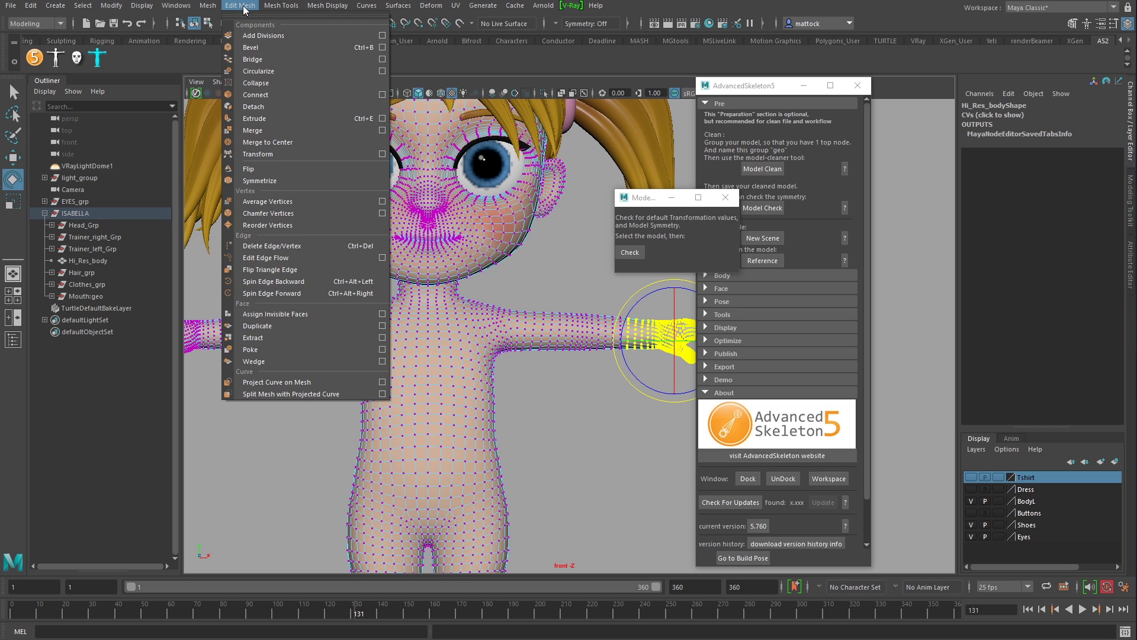
left_click(278, 181)
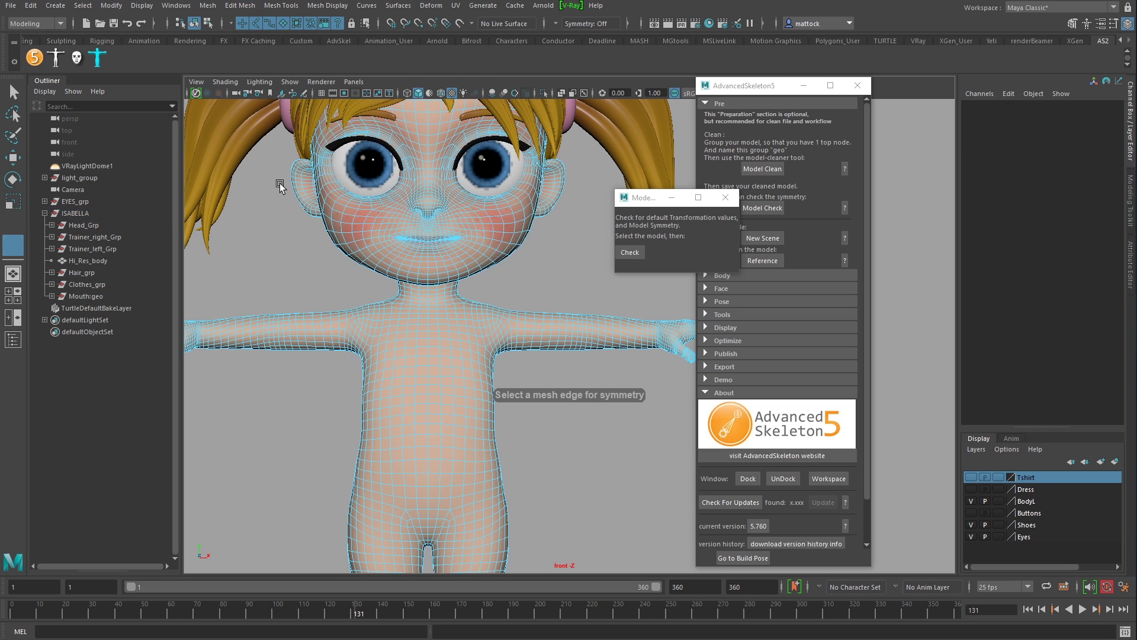
left_click(432, 367)
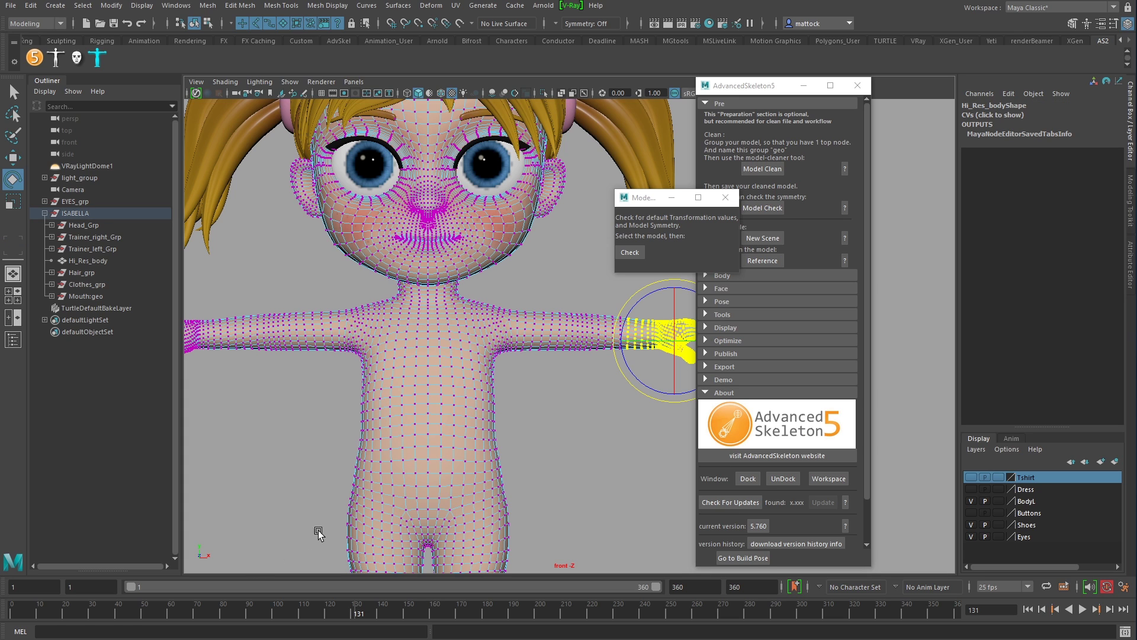
scroll(574, 387, "down", 5)
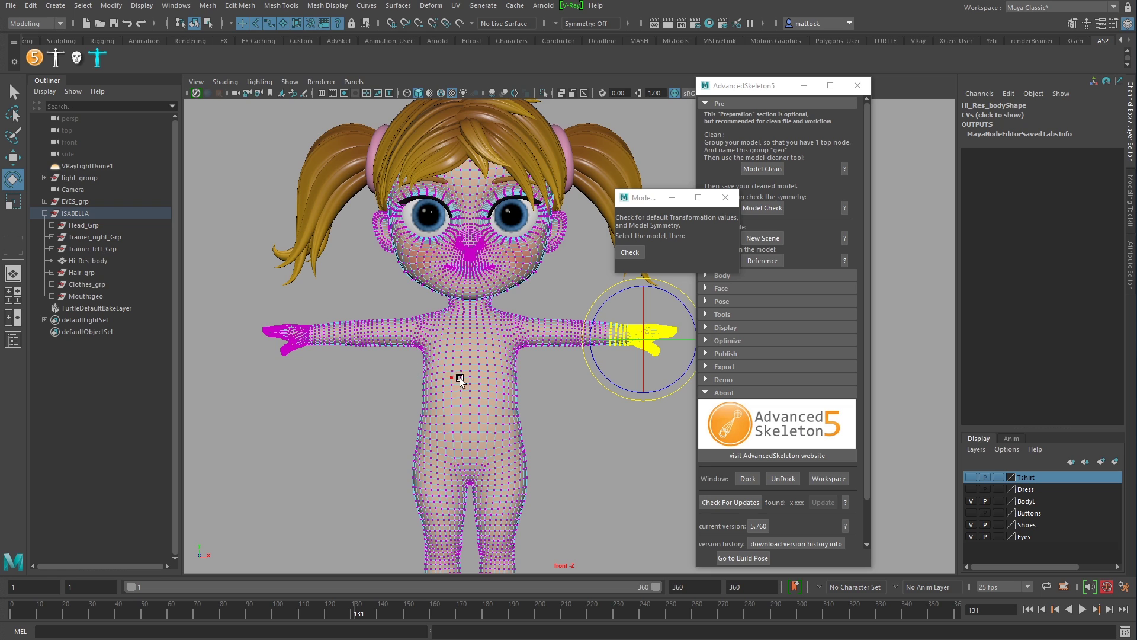
right_click_drag(490, 351, 548, 331)
left_click(555, 375)
Reselect the whole Hi_Res_body mesh, rerun the Model Check on it and move the checker window clear of the preparation tools.
scroll(521, 376, "down", 5)
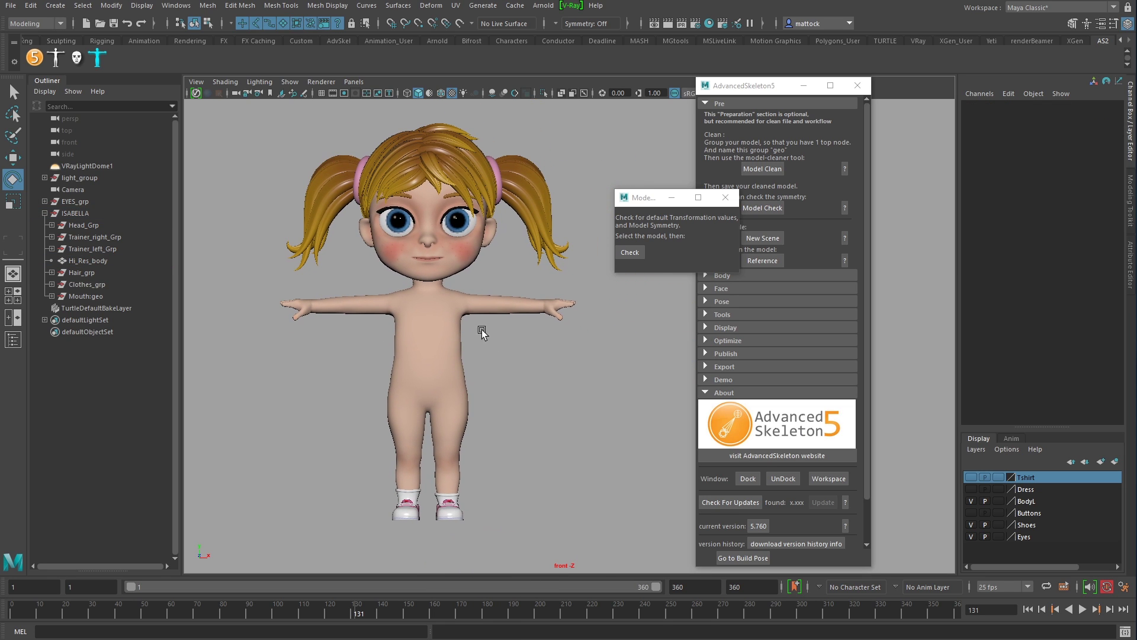
left_click_drag(494, 288, 496, 314)
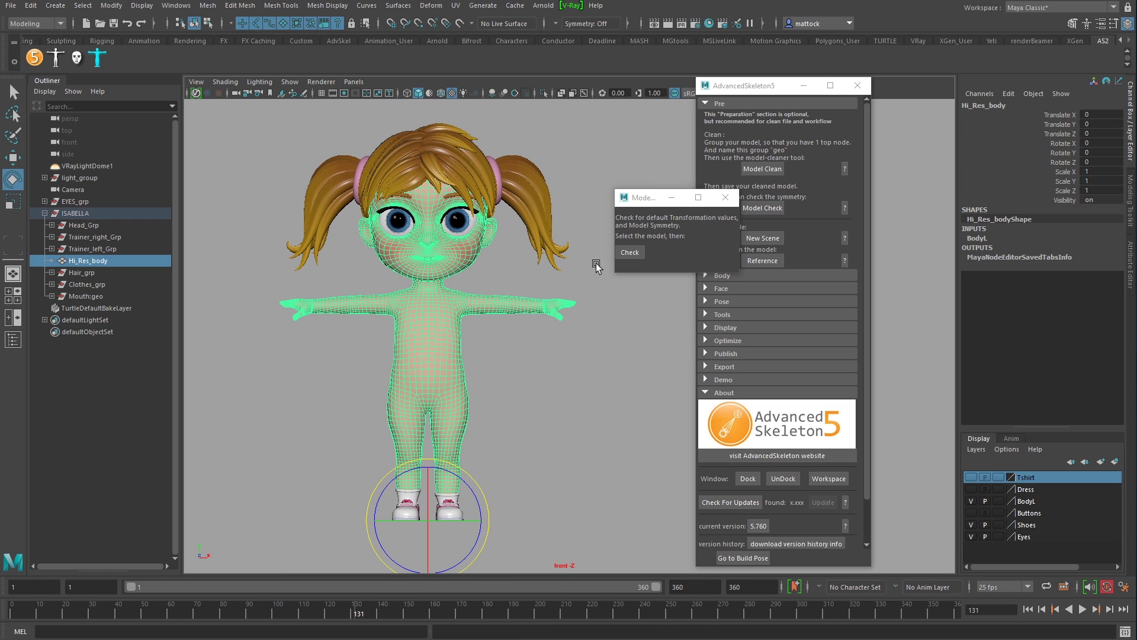
left_click(630, 253)
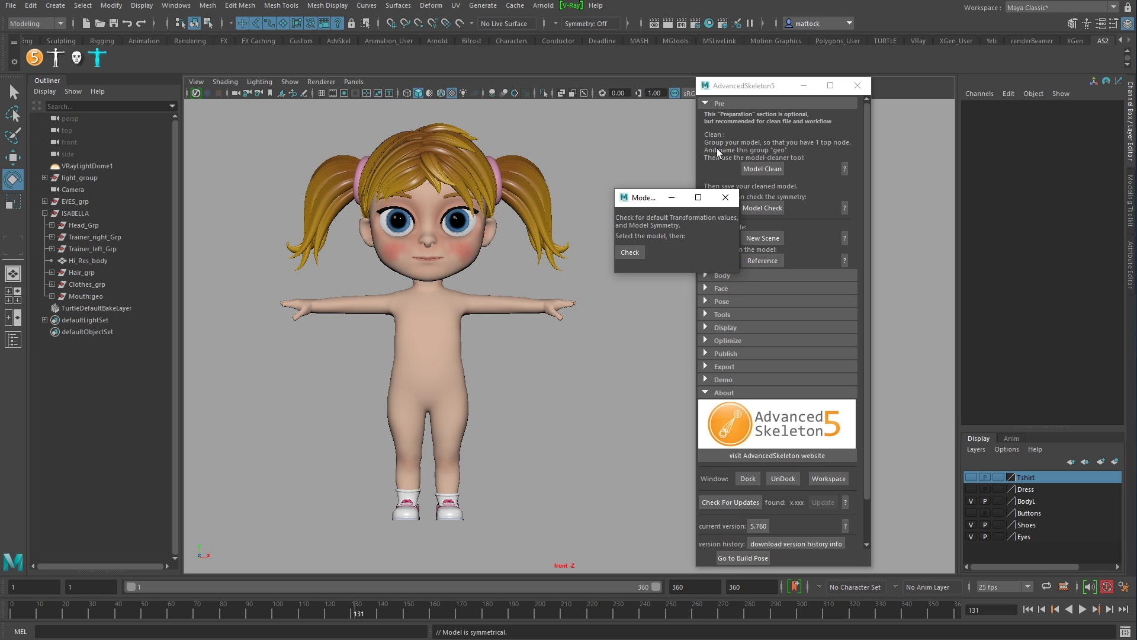
left_click_drag(643, 199, 639, 358)
Show the Tshirt, Dress and Buttons layers and return to the perspective view of the clothed character.
left_click(971, 478)
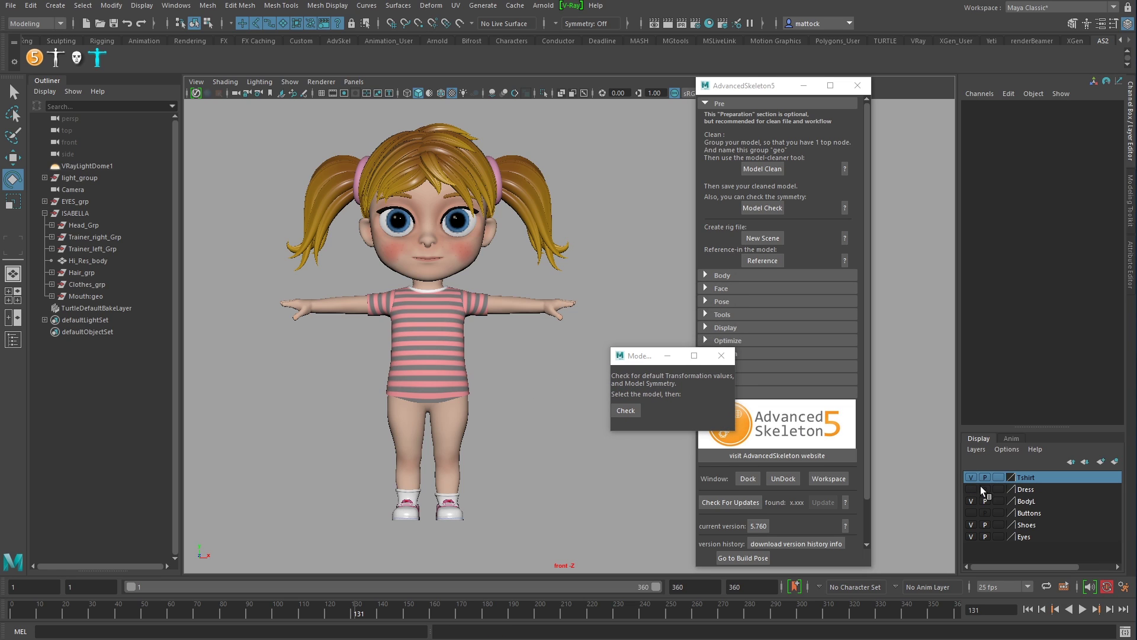
left_click(972, 490)
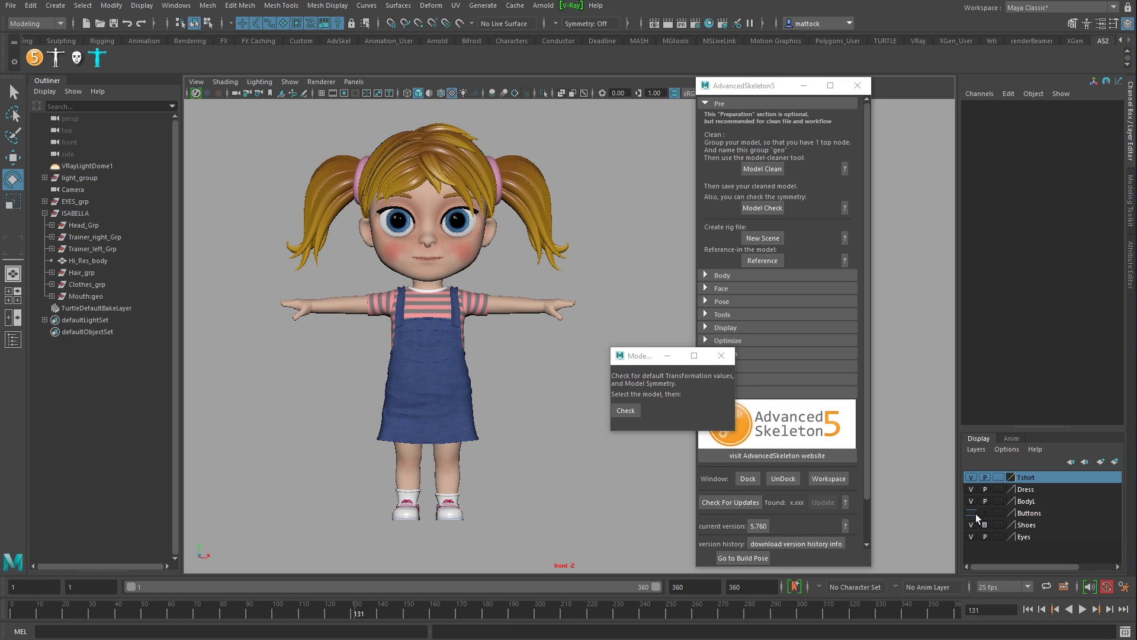
left_click(975, 513)
key("space")
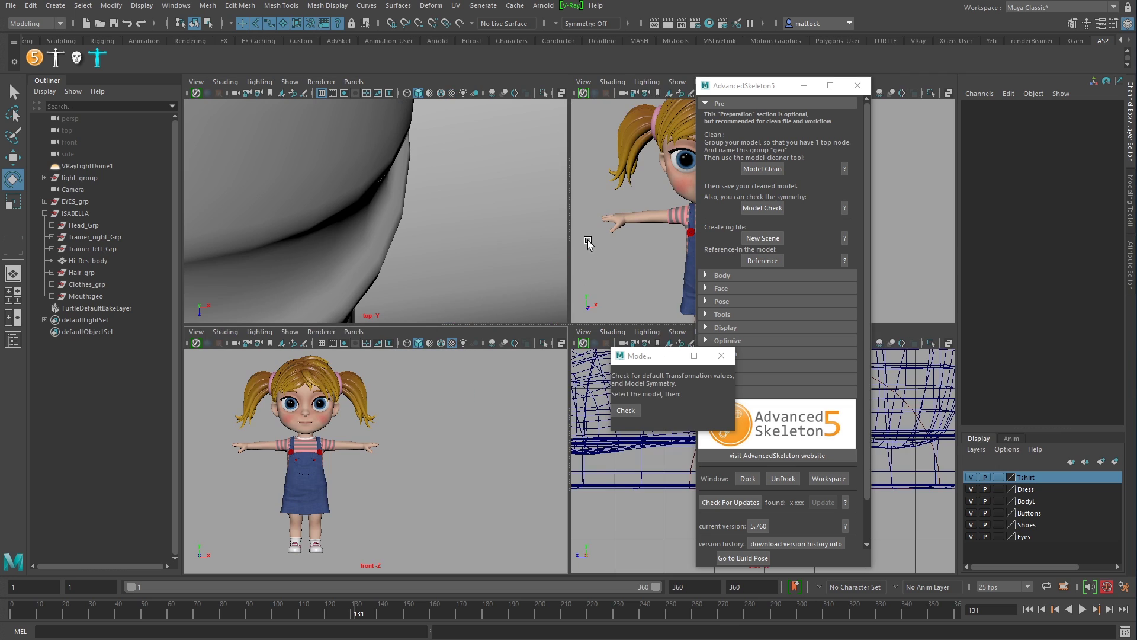
key("space")
left_click_drag(544, 282, 502, 319, "alt")
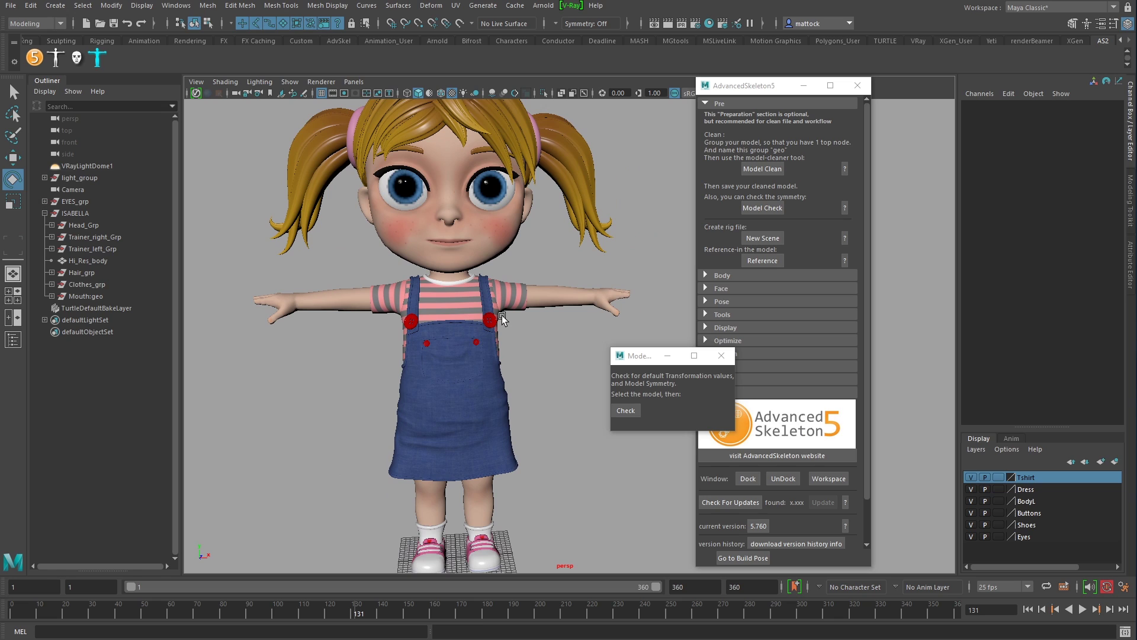
Select Hi_Res_body and the dress in turn and examine their transform values and the dress's pivot location.
left_click(311, 289)
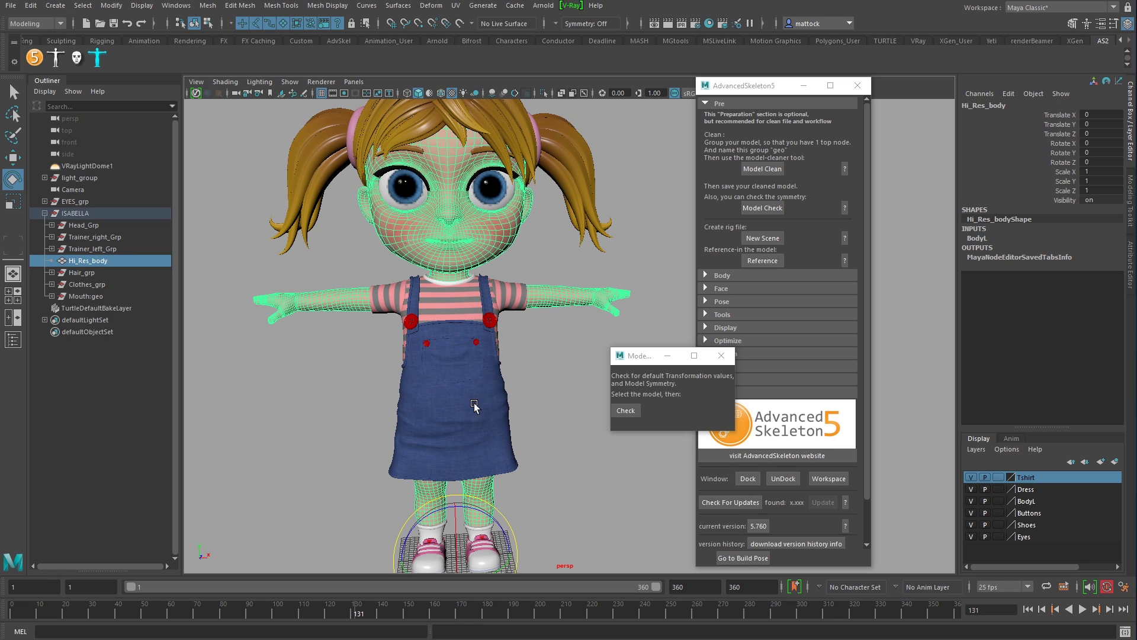
left_click(505, 425)
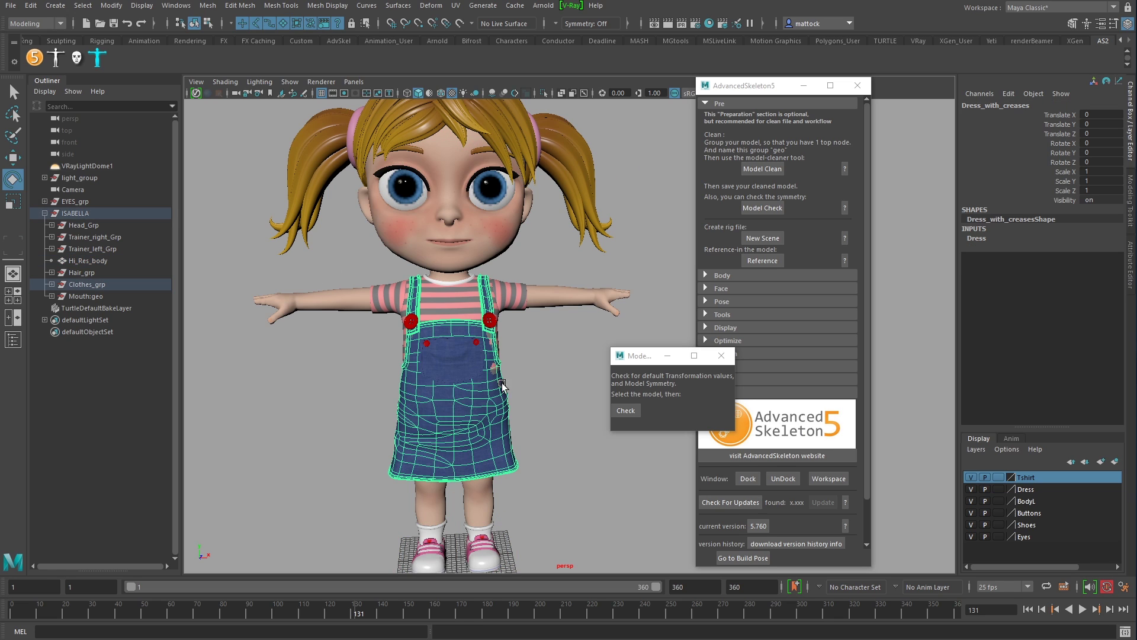
key("w")
right_click_drag(552, 343, 408, 408, "alt")
left_click_drag(408, 409, 445, 452, "alt")
middle_click_drag(445, 452, 416, 394, "alt")
middle_click_drag(455, 237, 442, 364, "alt")
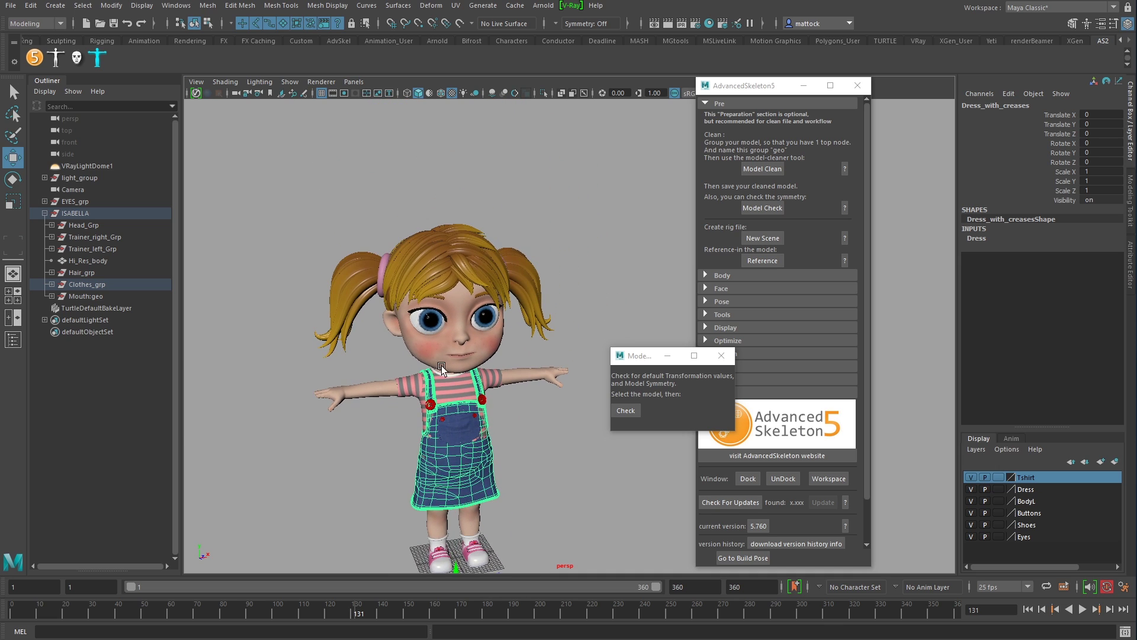
right_click_drag(442, 364, 463, 376, "alt")
Select the right eyelash and check its transform values and pivot location relative to the grid.
left_click(332, 288)
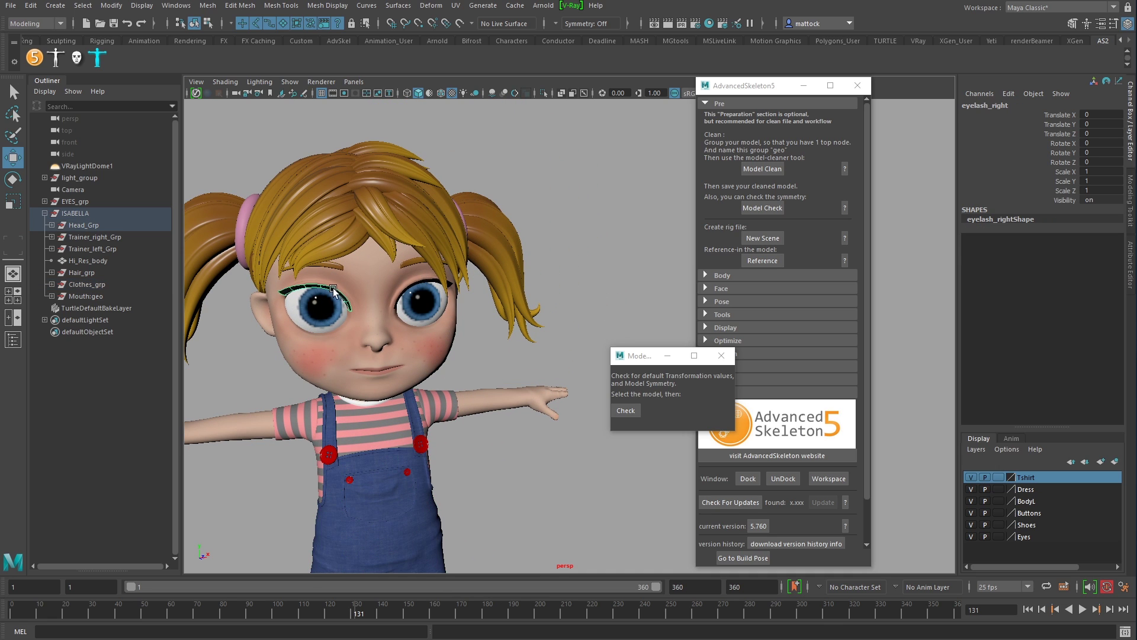
right_click_drag(539, 336, 338, 414, "alt")
middle_click_drag(337, 414, 354, 288, "alt")
right_click_drag(279, 355, 426, 388, "alt")
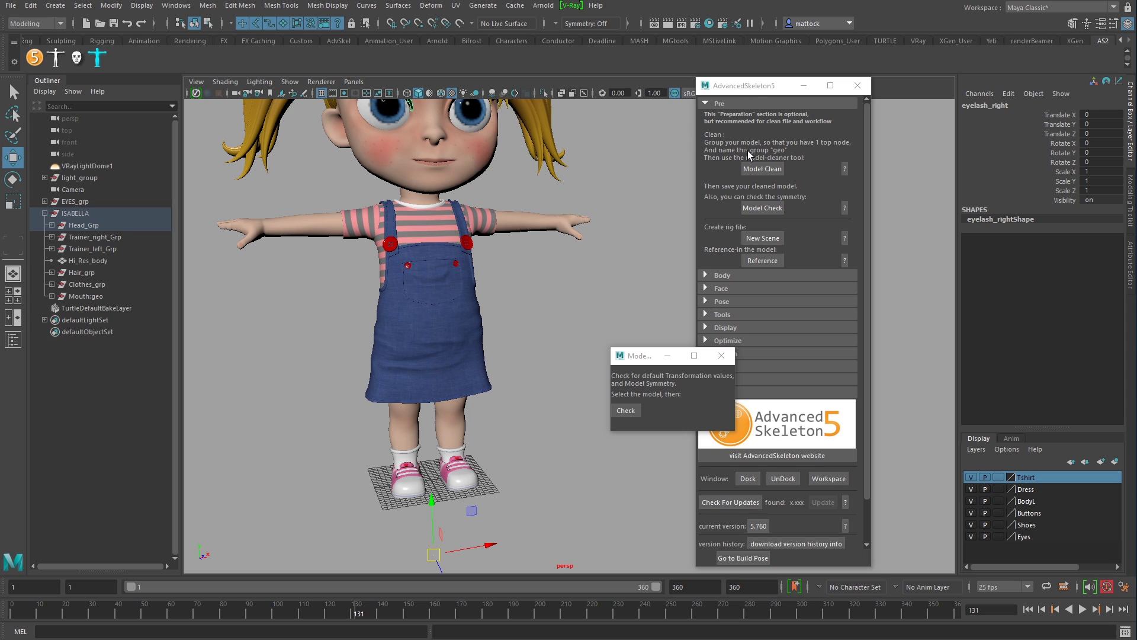
Read the help pages for the Model Cleaner and the Model Checker and close each one.
left_click(847, 174)
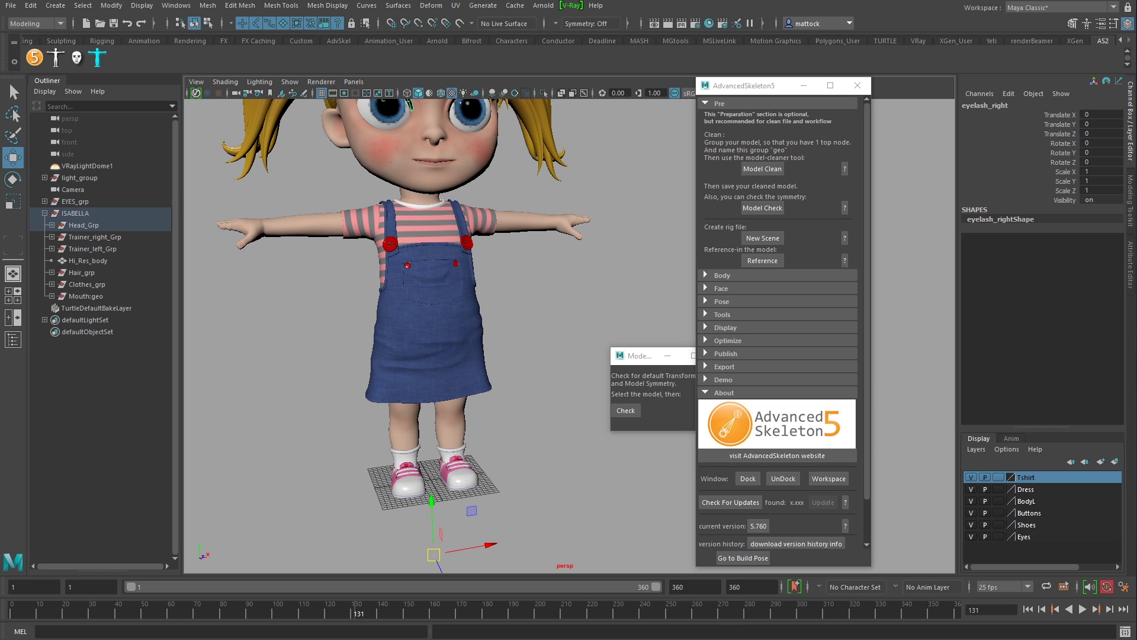
left_click_drag(0, 46, 514, 61)
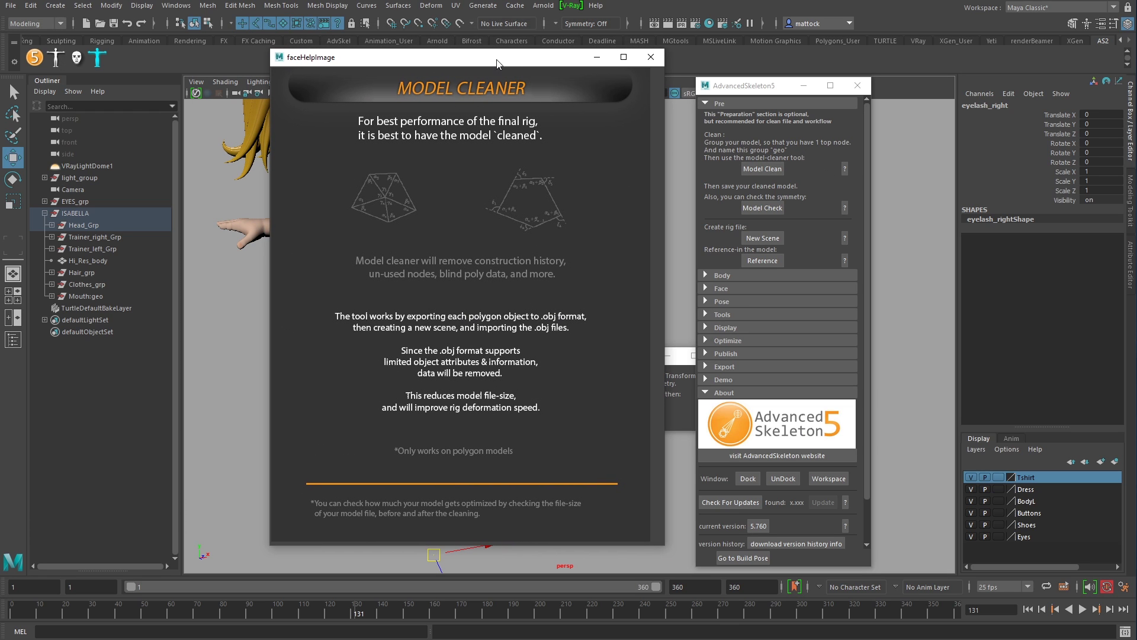
left_click_drag(497, 59, 498, 51)
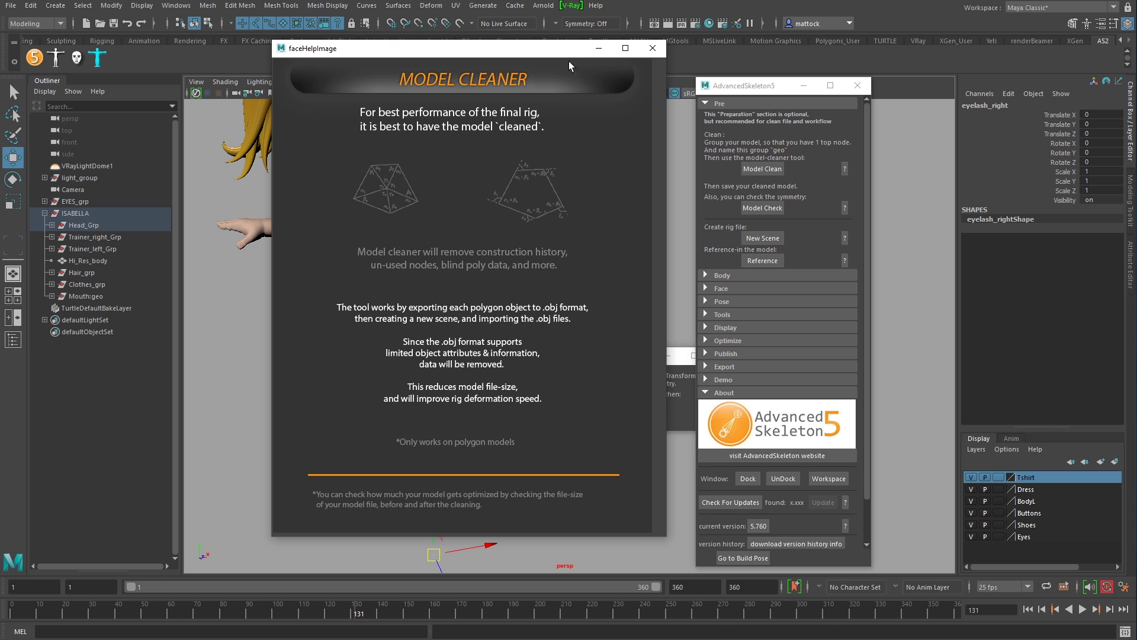
left_click(654, 50)
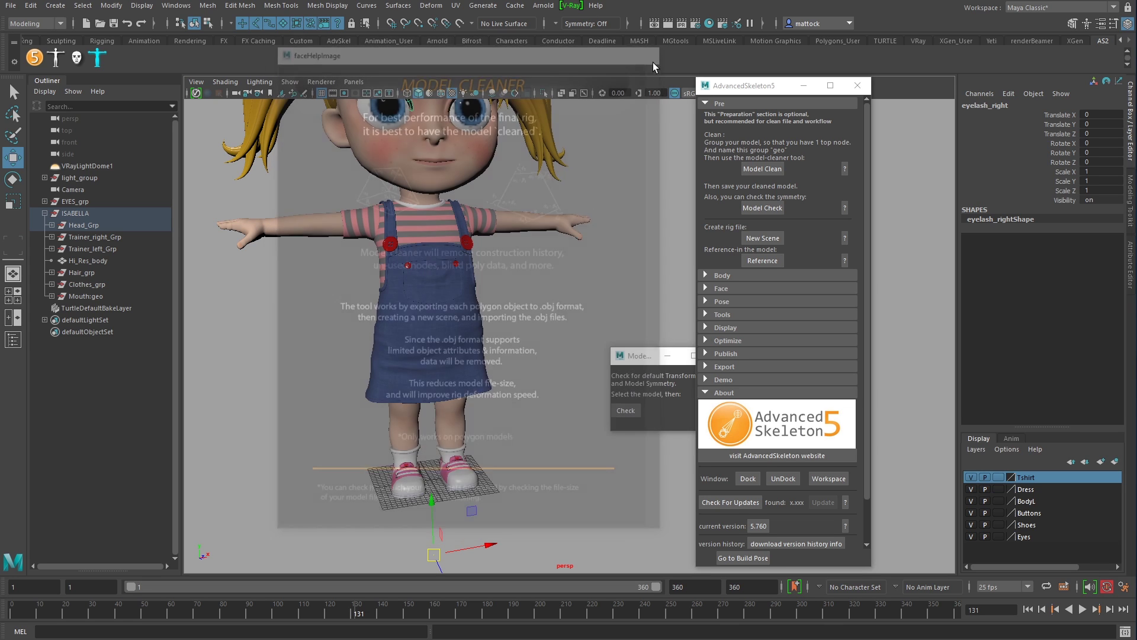
left_click(844, 207)
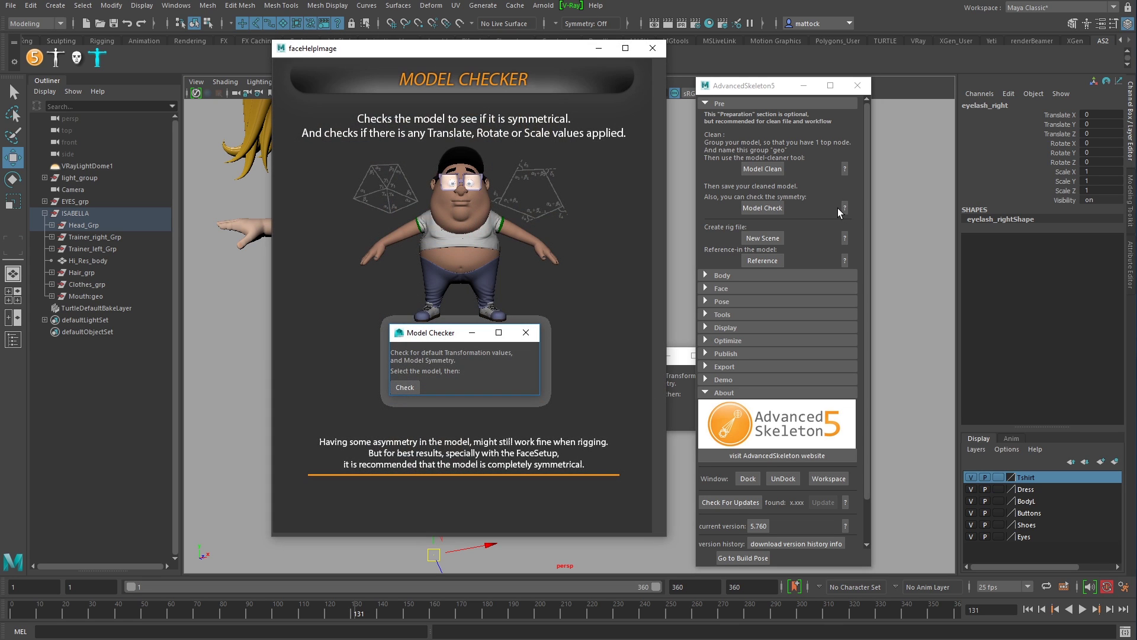
left_click(653, 49)
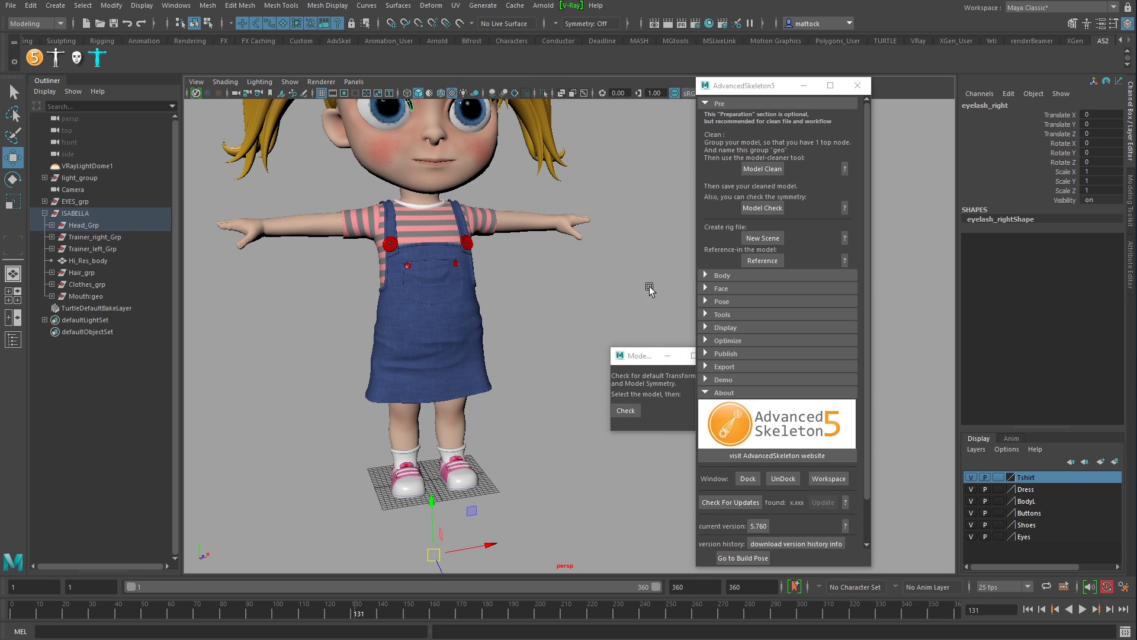
Close the Model Checker window and review the Model Cleaner help page once more.
left_click(657, 355)
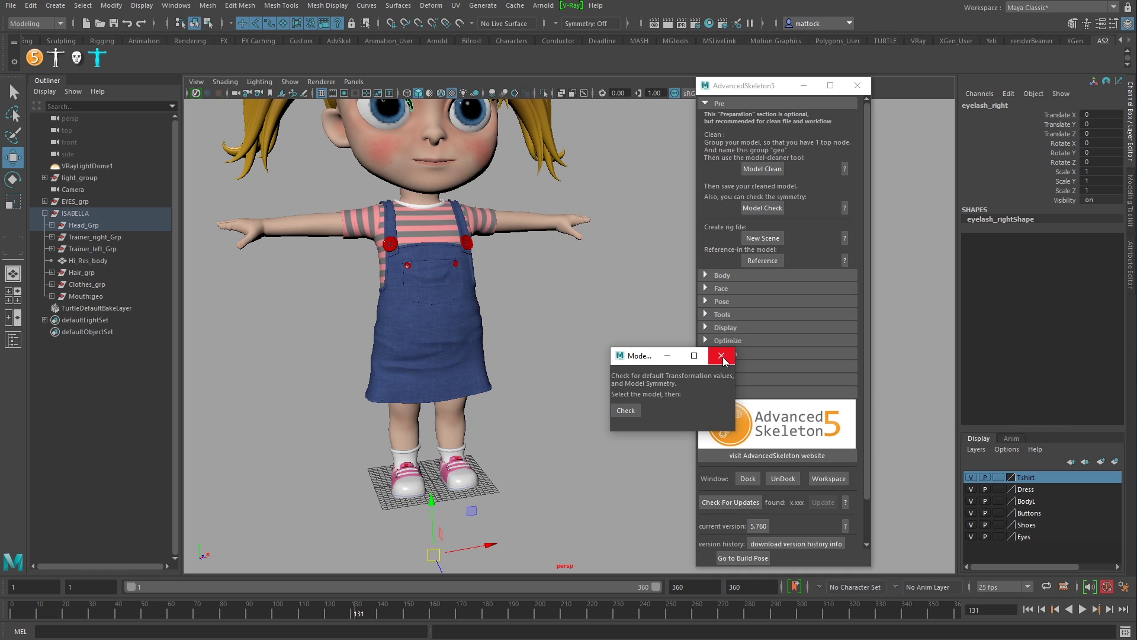
left_click(721, 356)
scroll(498, 198, "up", 3)
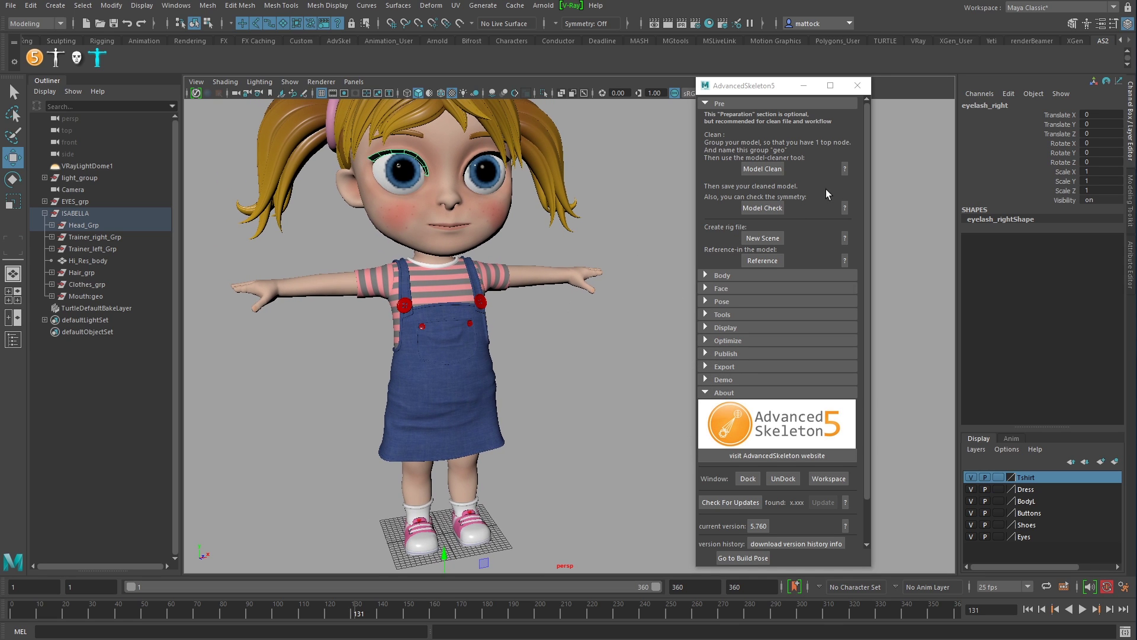
left_click(844, 169)
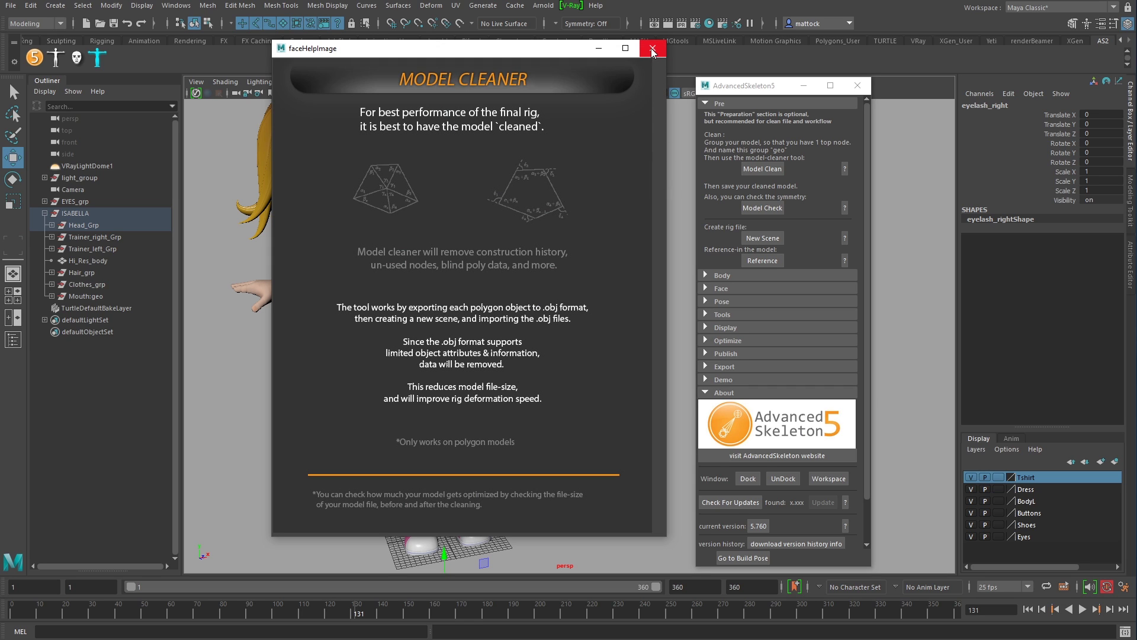
left_click(652, 49)
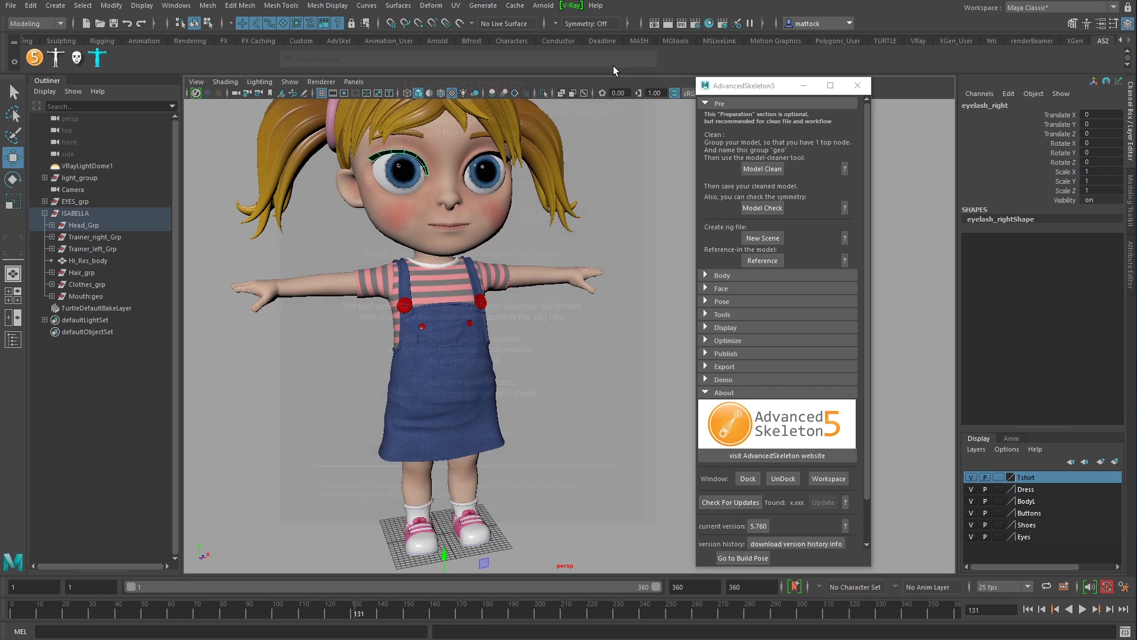
Select EYES_grp and examine the eye geometry on the face up close.
left_click(82, 201)
right_click_drag(439, 128, 414, 173, "alt")
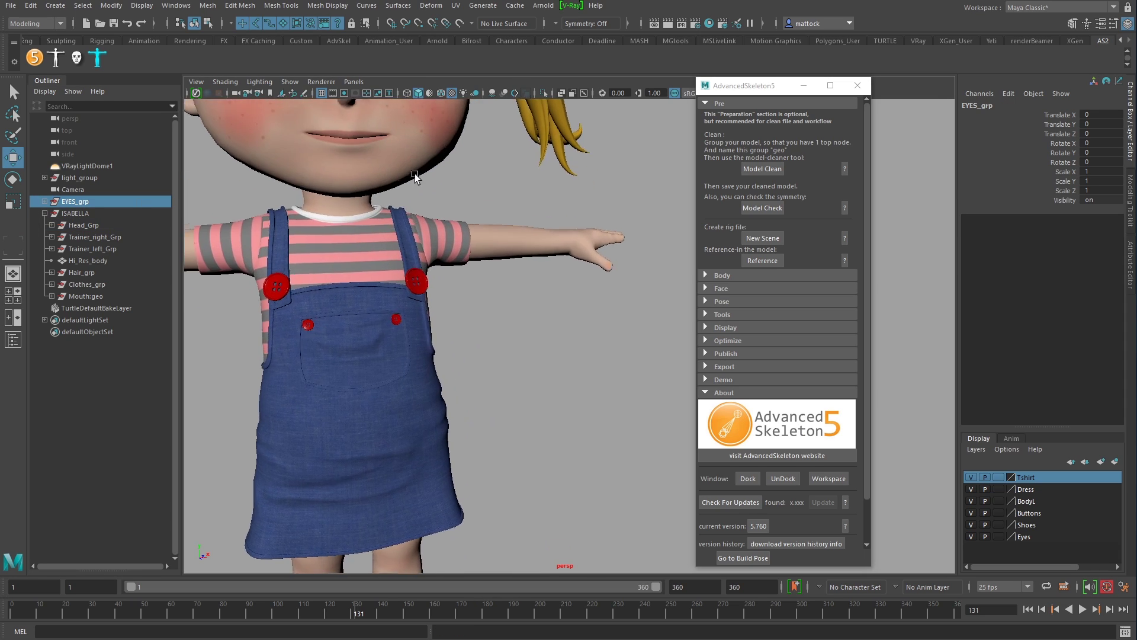
middle_click_drag(414, 173, 509, 391, "alt")
right_click_drag(450, 308, 521, 308, "alt")
left_click_drag(474, 287, 522, 240, "alt")
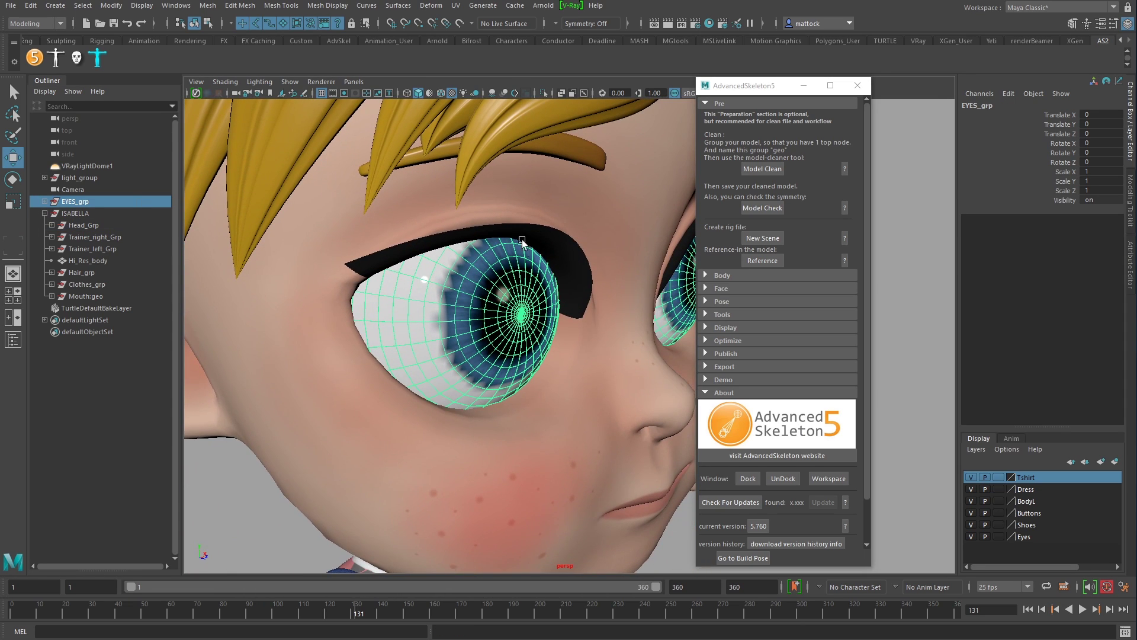
right_click_drag(613, 240, 230, 191, "alt")
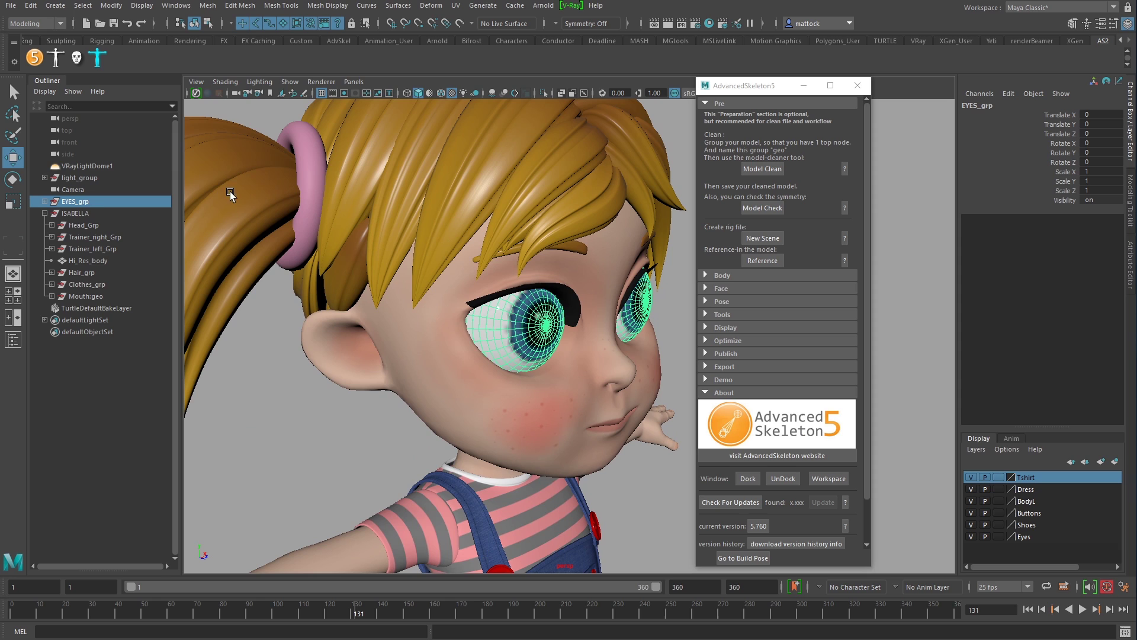
Inspect the procedural eye groups inside EYES_grp and view both eyes from the front of the face.
left_click(45, 201)
left_click(115, 213)
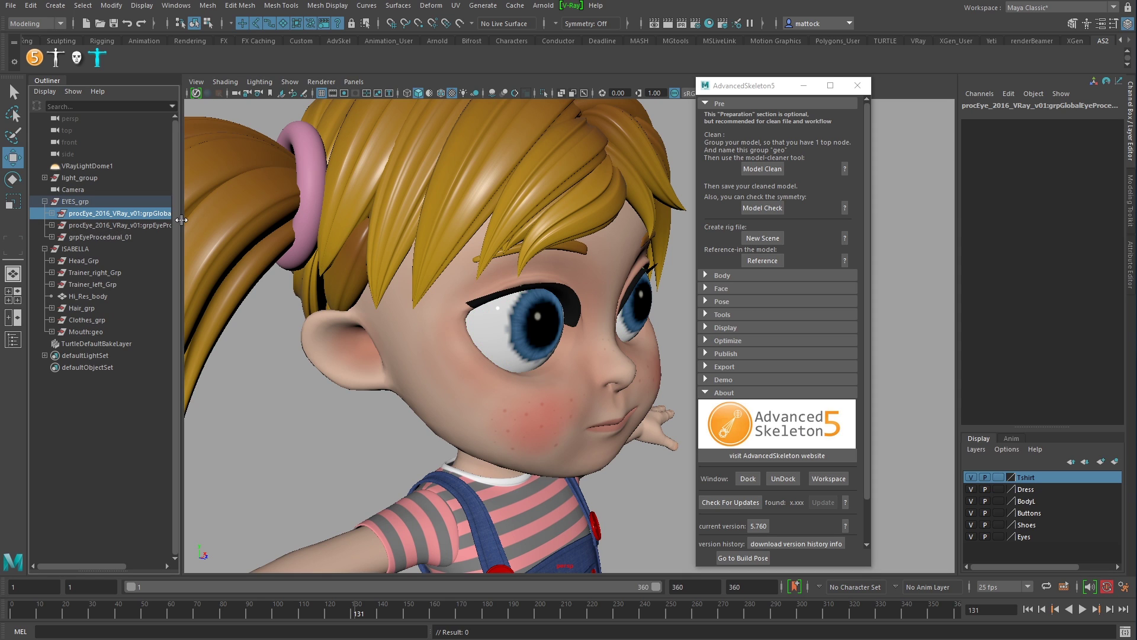
left_click_drag(181, 220, 203, 223)
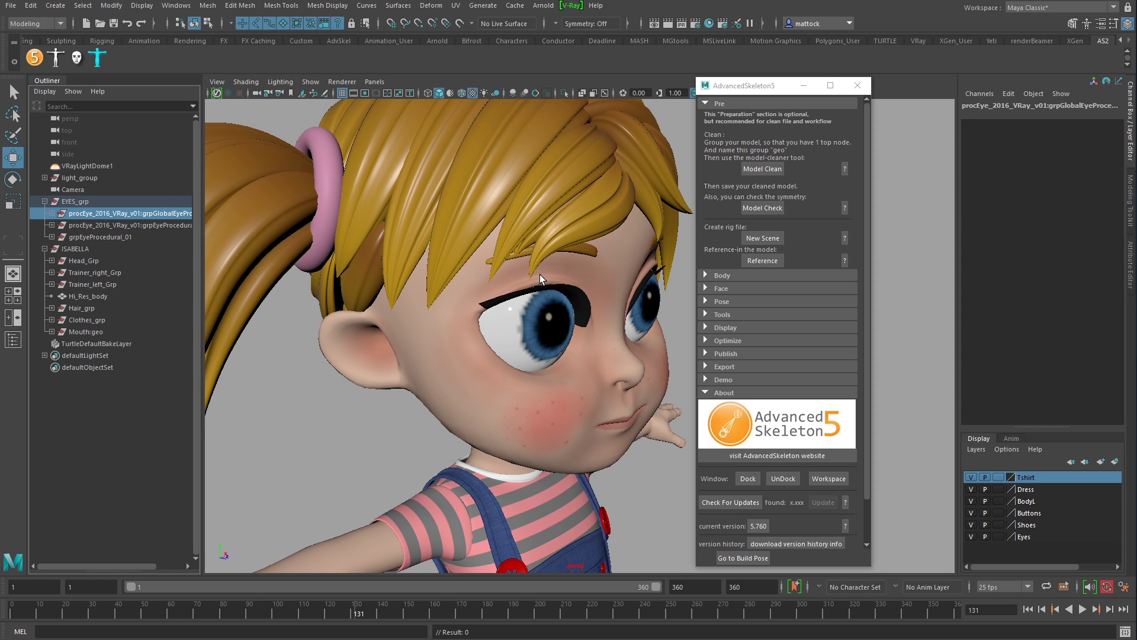
left_click_drag(527, 291, 306, 233, "alt")
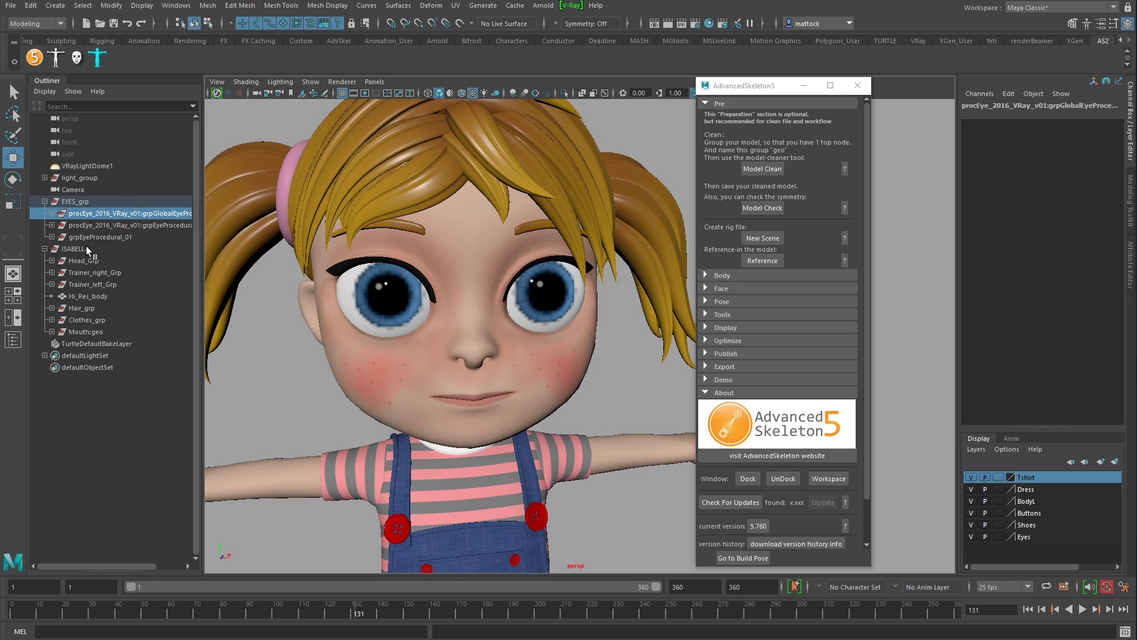
left_click(45, 201)
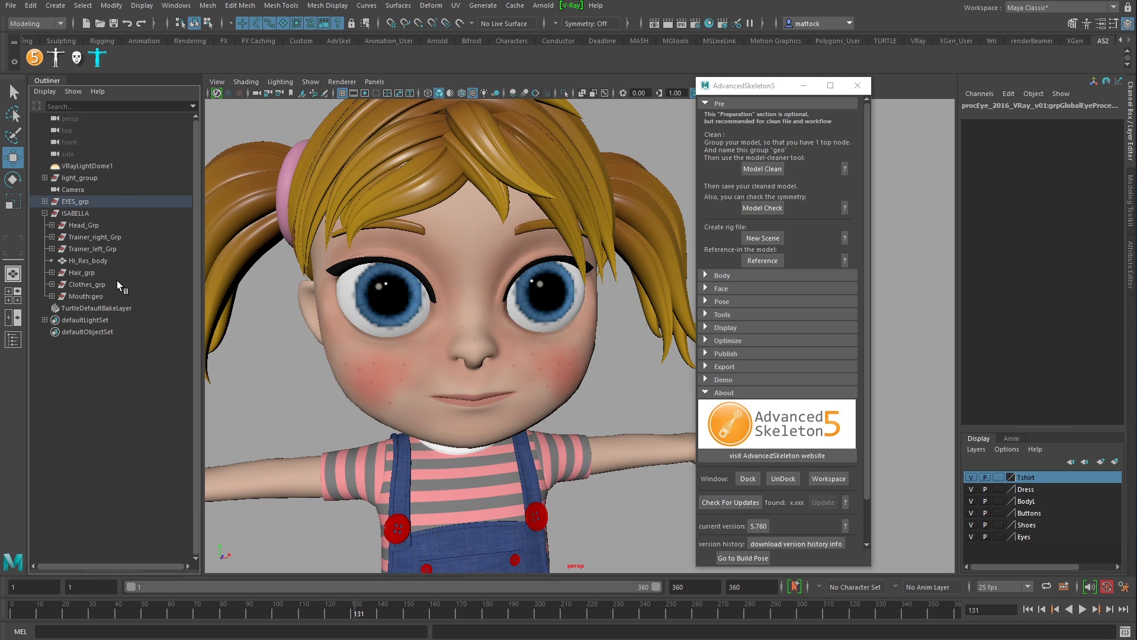
Examine the ISABELLA group and its hair, body, clothes and trainer parts by selecting each one in the hierarchy.
left_click(76, 213)
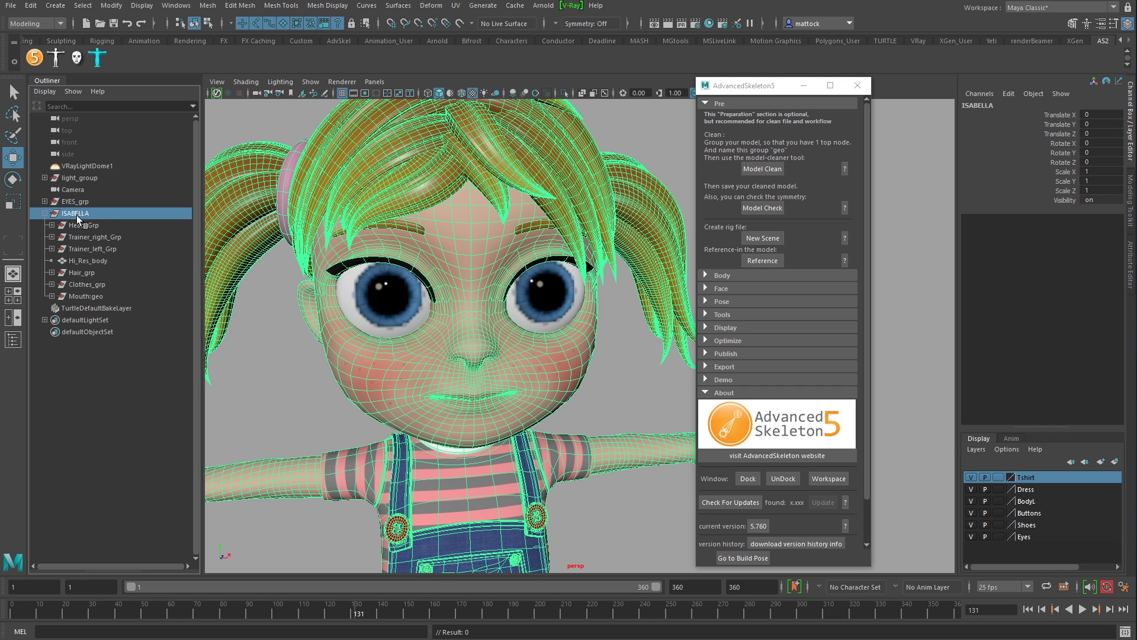
key("f")
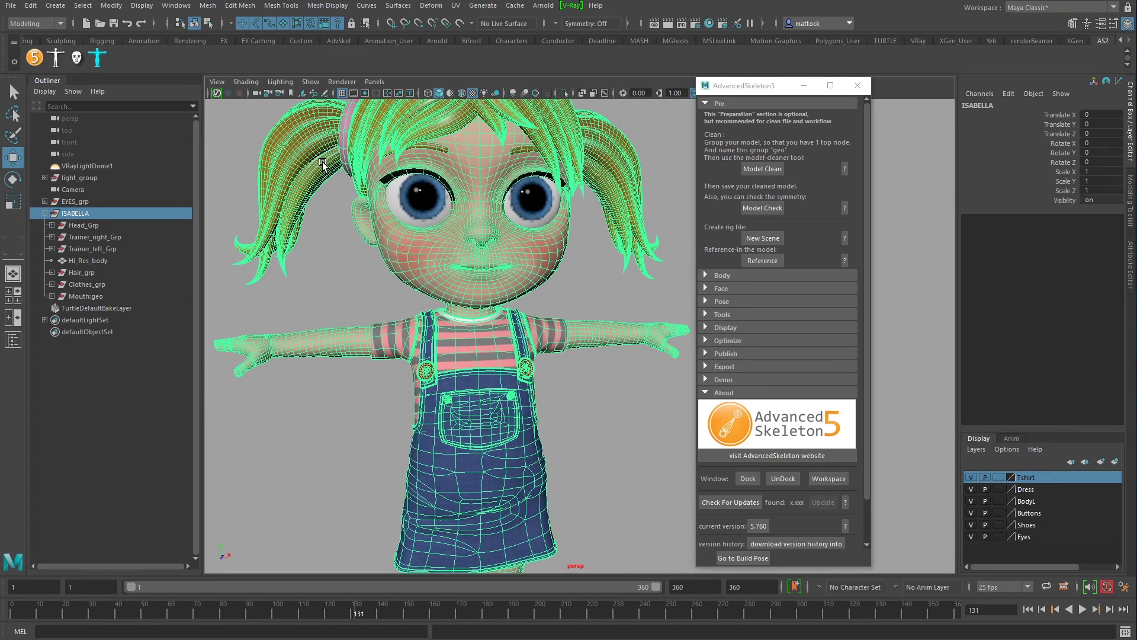
left_click(83, 272)
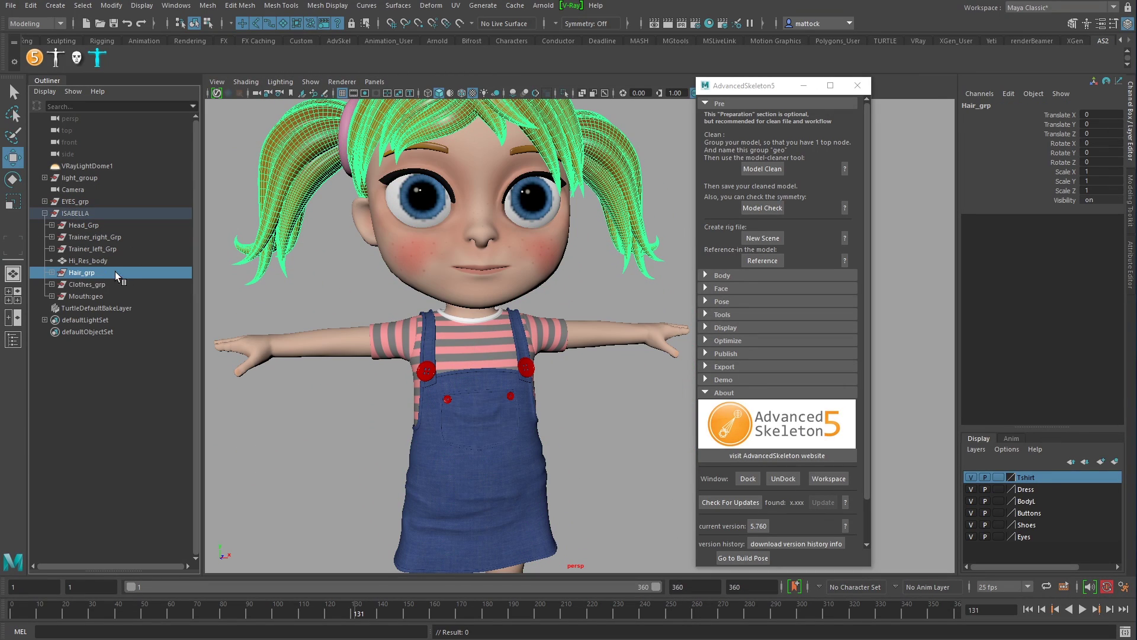
left_click(81, 262)
key("f")
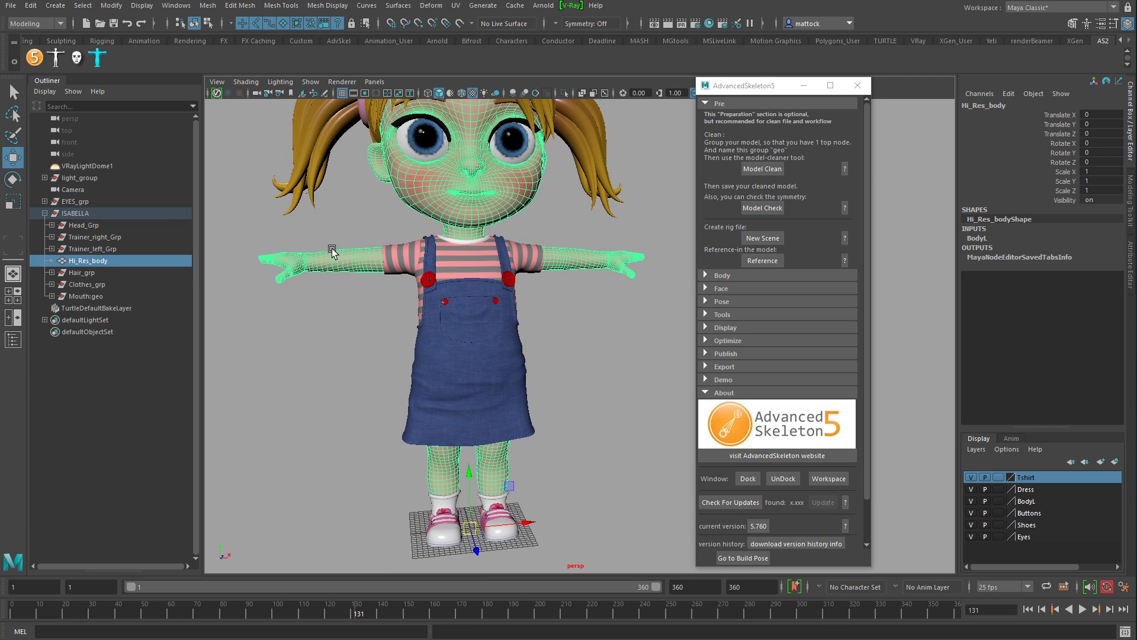
left_click_drag(332, 252, 263, 303, "alt")
left_click(84, 284)
left_click(82, 273)
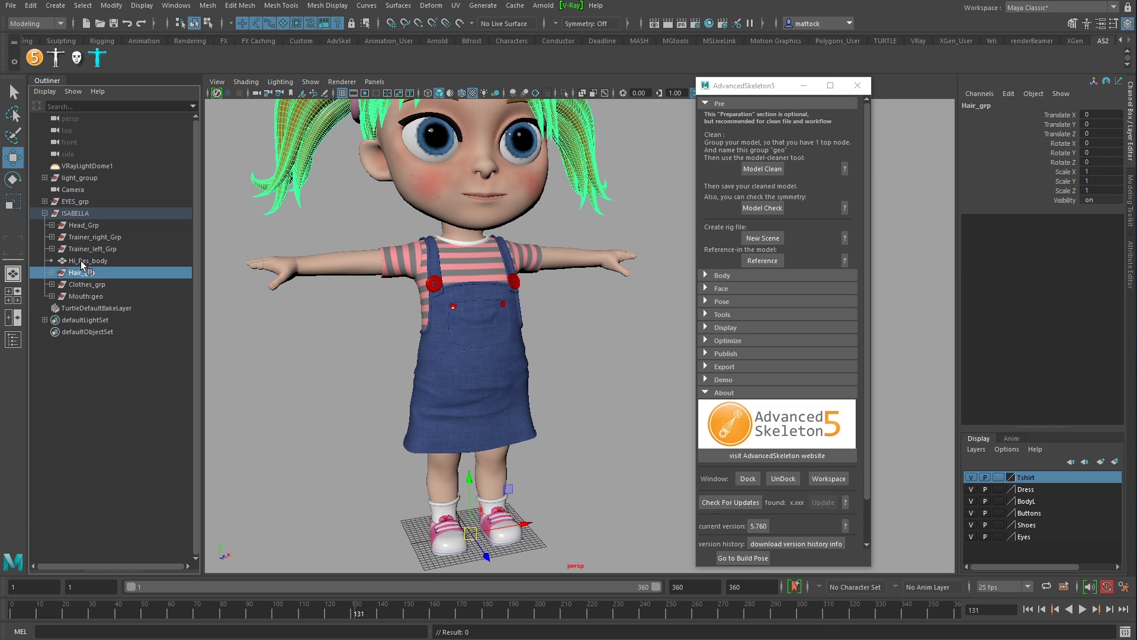
left_click(80, 249)
left_click(78, 237)
Group ISABELLA under a new top-level group and name that group geo.
left_click(76, 213)
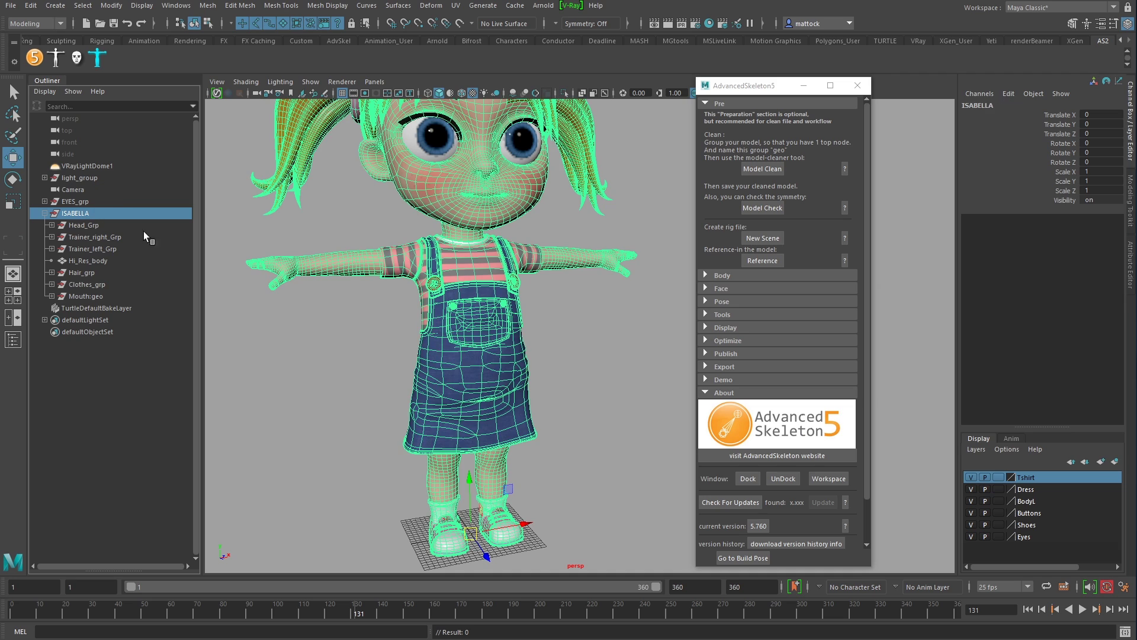
key("ctrl+g")
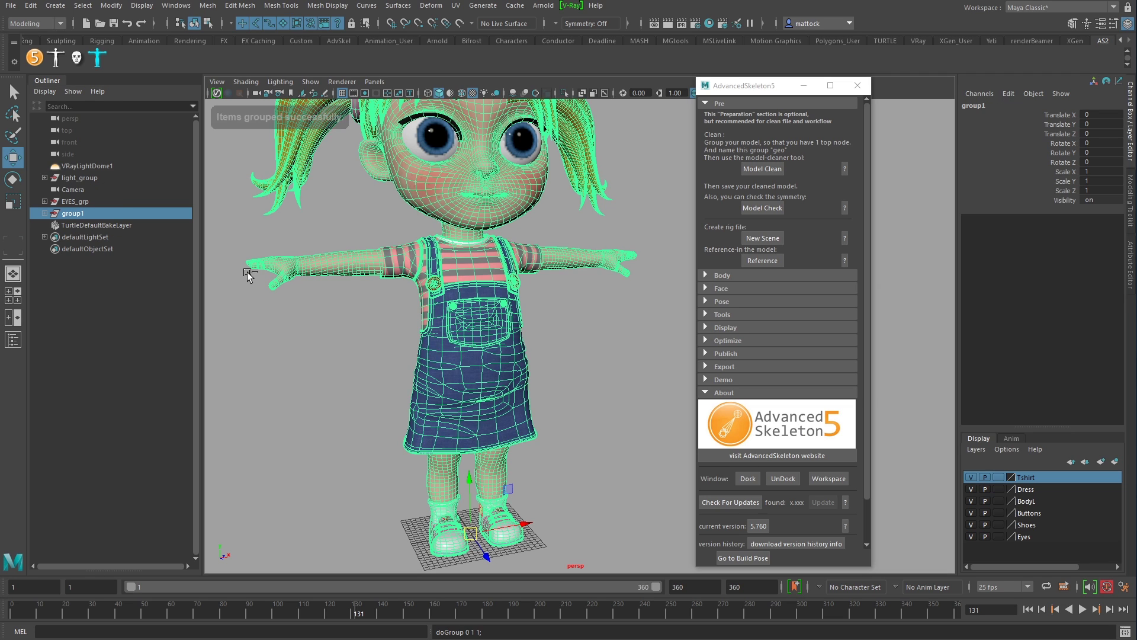
double_click(83, 213)
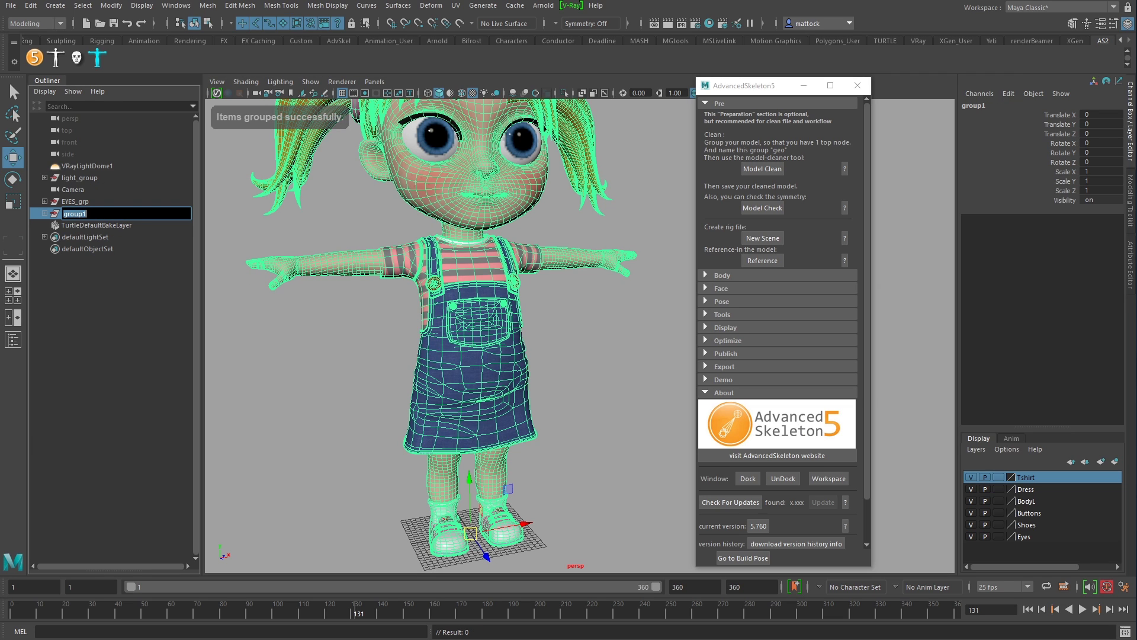
type("geo")
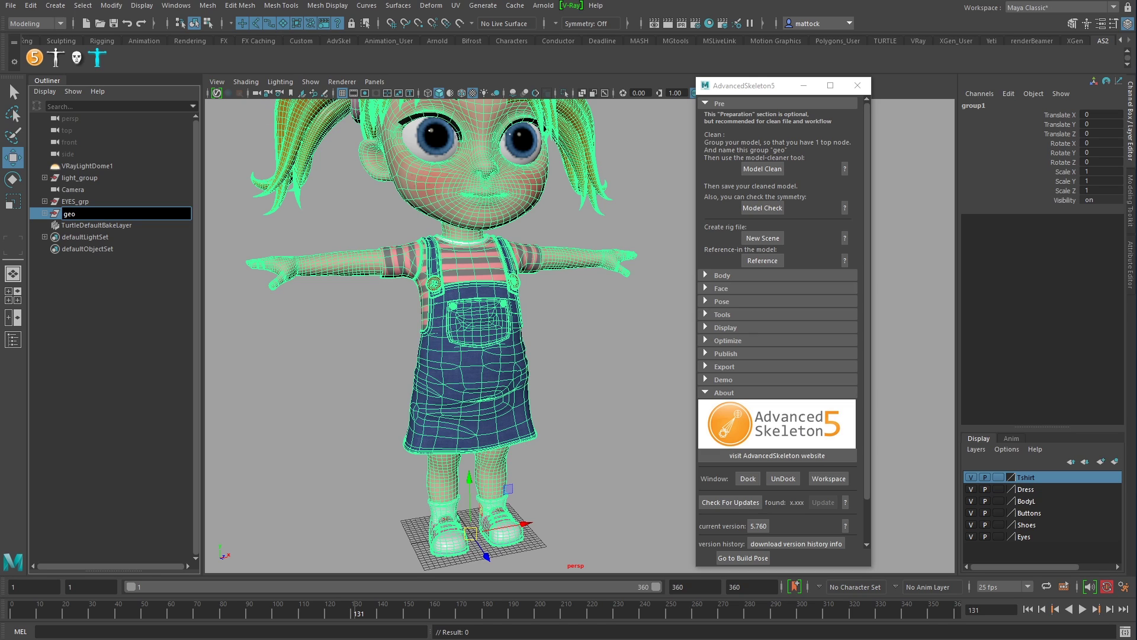
key("Return")
right_click_drag(545, 221, 441, 278, "alt")
middle_click_drag(366, 300, 357, 312, "alt")
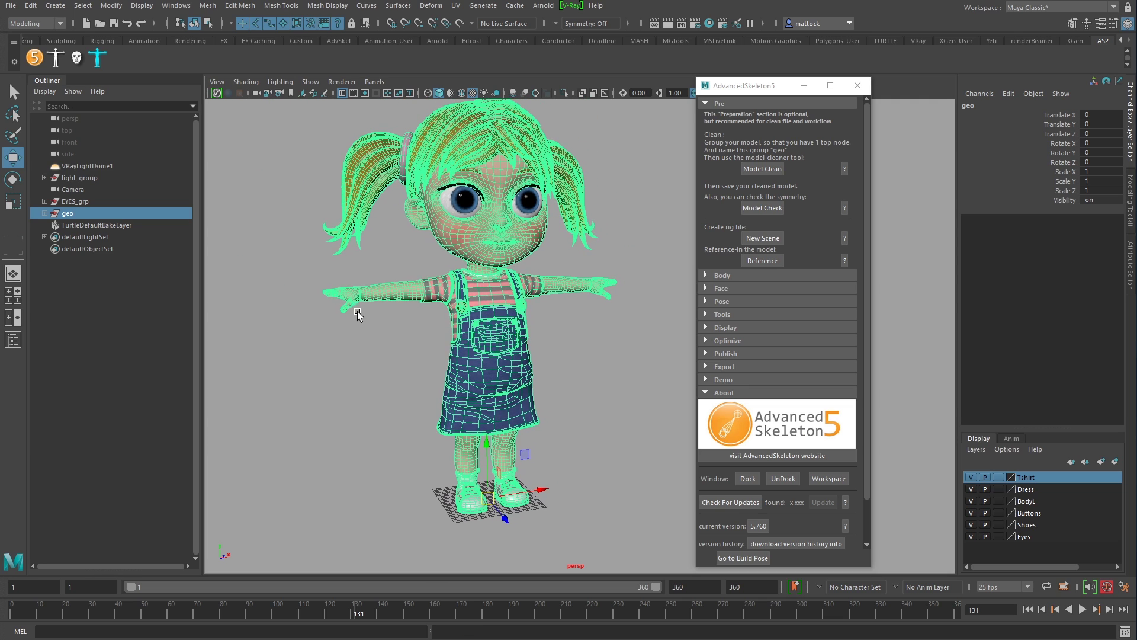
Examine the contents of geo and light_group, collapse both hierarchies and clear the selection.
left_click(44, 213)
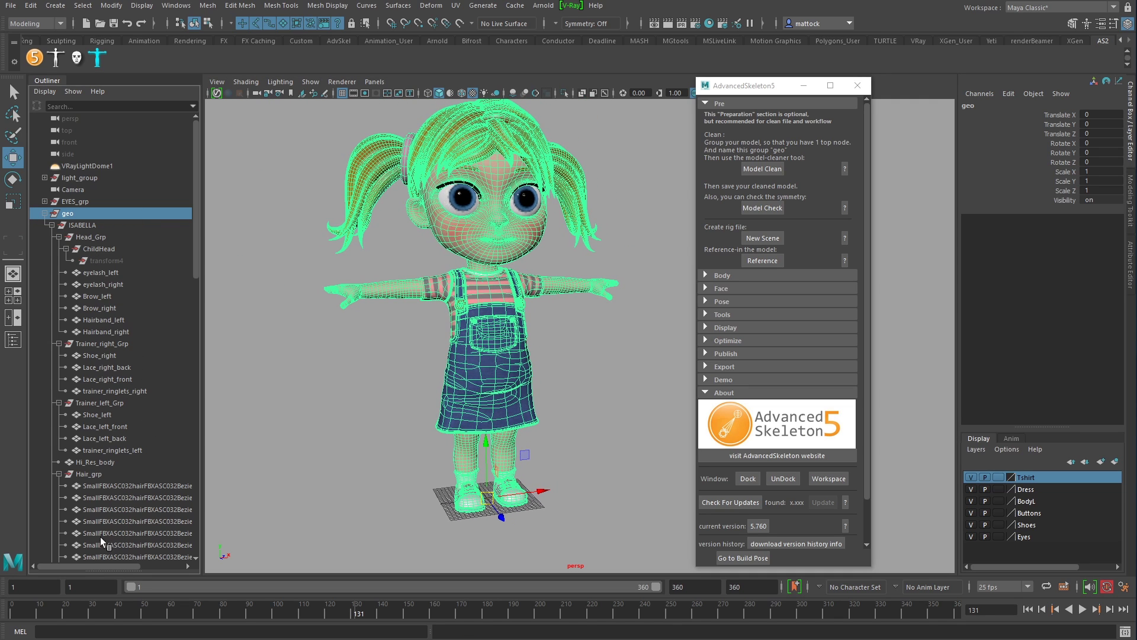
left_click(44, 214)
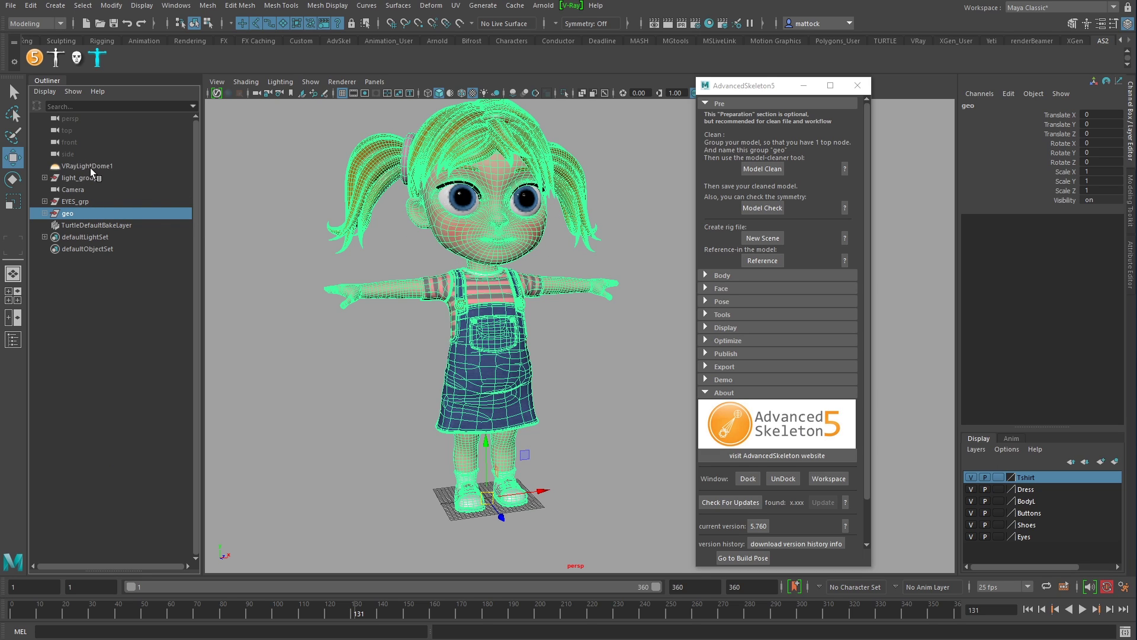
left_click(44, 177)
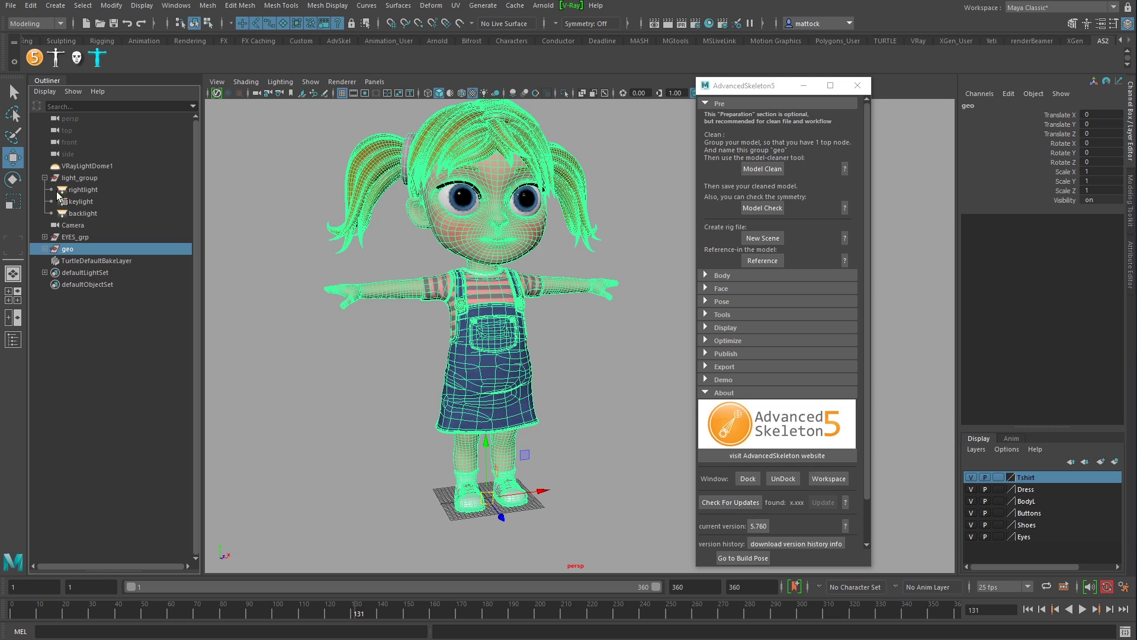
left_click(45, 178)
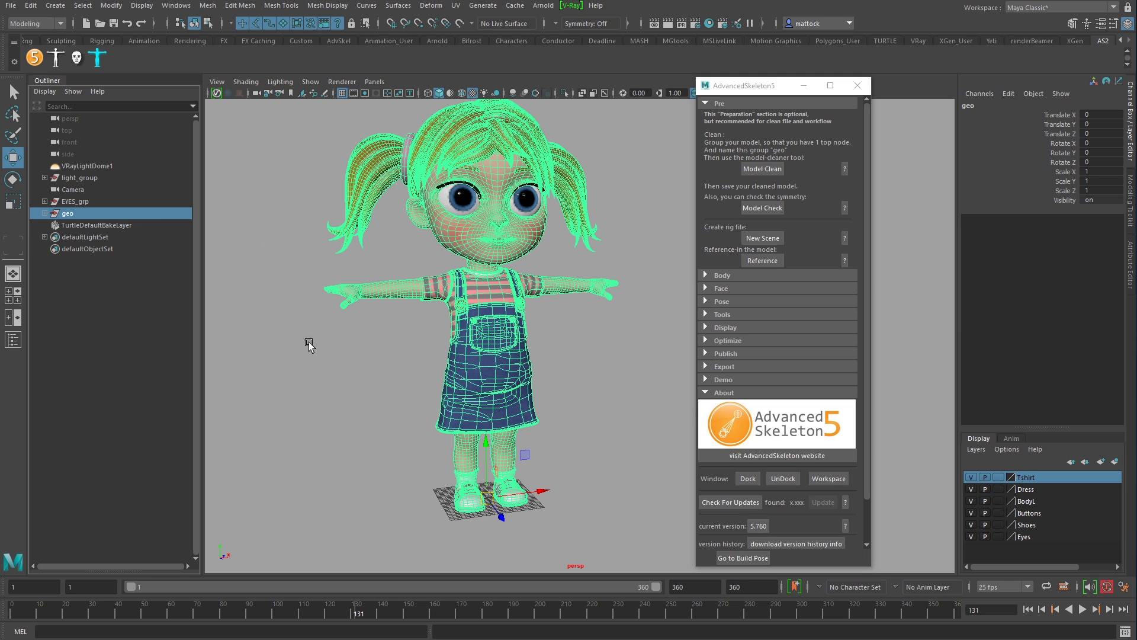
left_click(256, 251)
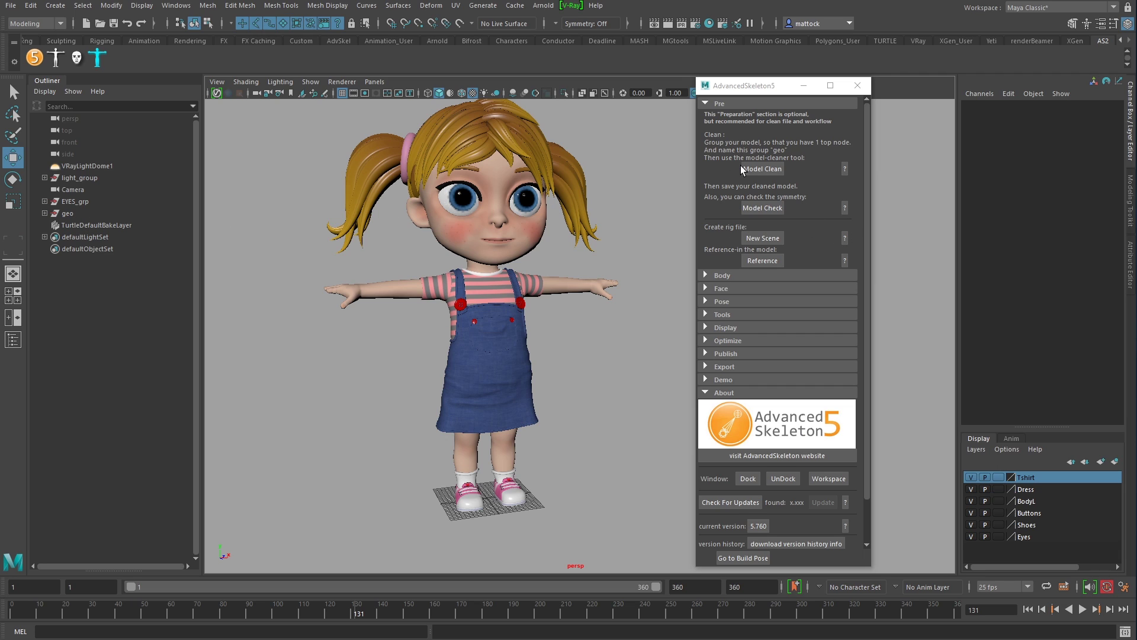
Move the AdvancedSkeleton5 window off the character and try to clean the model with the Model Cleaner.
left_click_drag(766, 87, 843, 83)
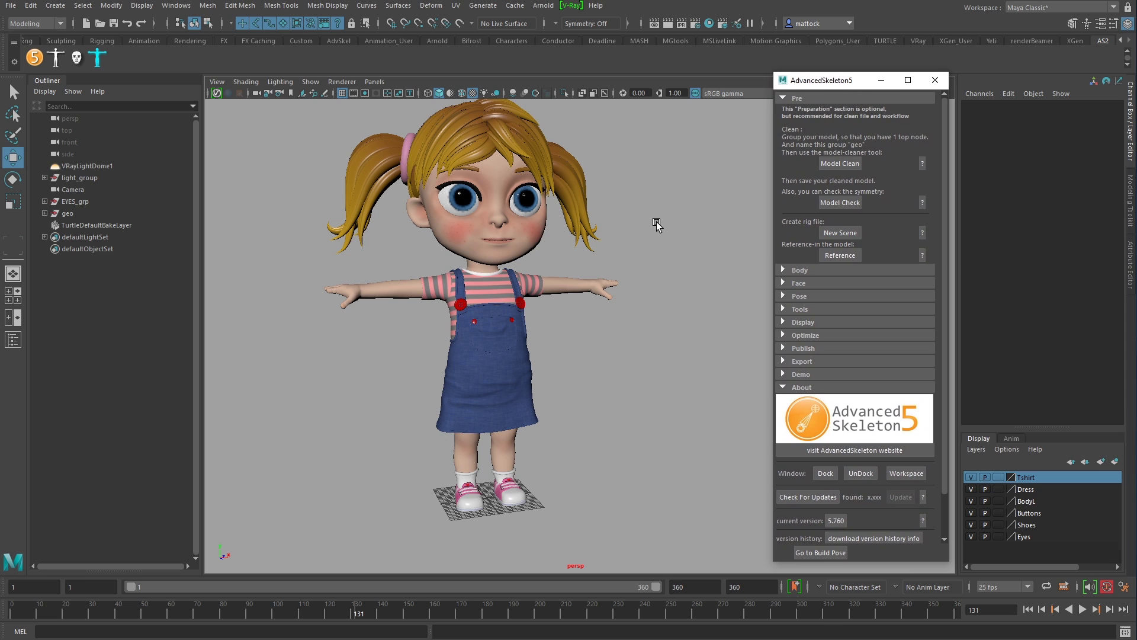
right_click_drag(656, 222, 624, 245, "alt")
middle_click_drag(625, 245, 629, 264, "alt")
left_click_drag(630, 264, 604, 261, "alt")
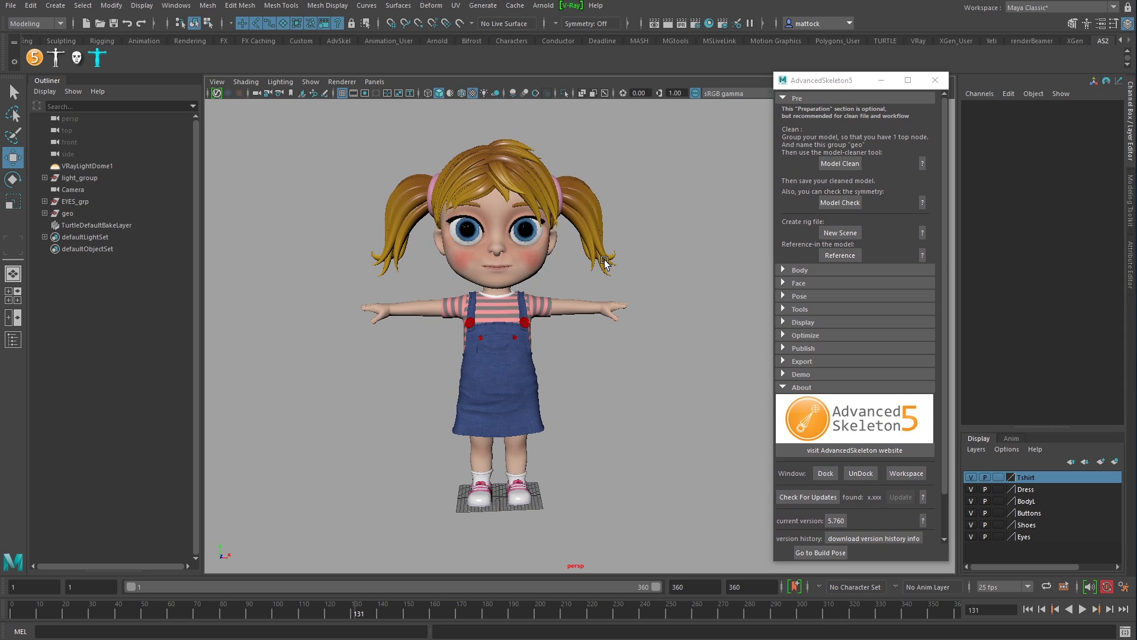
left_click(838, 164)
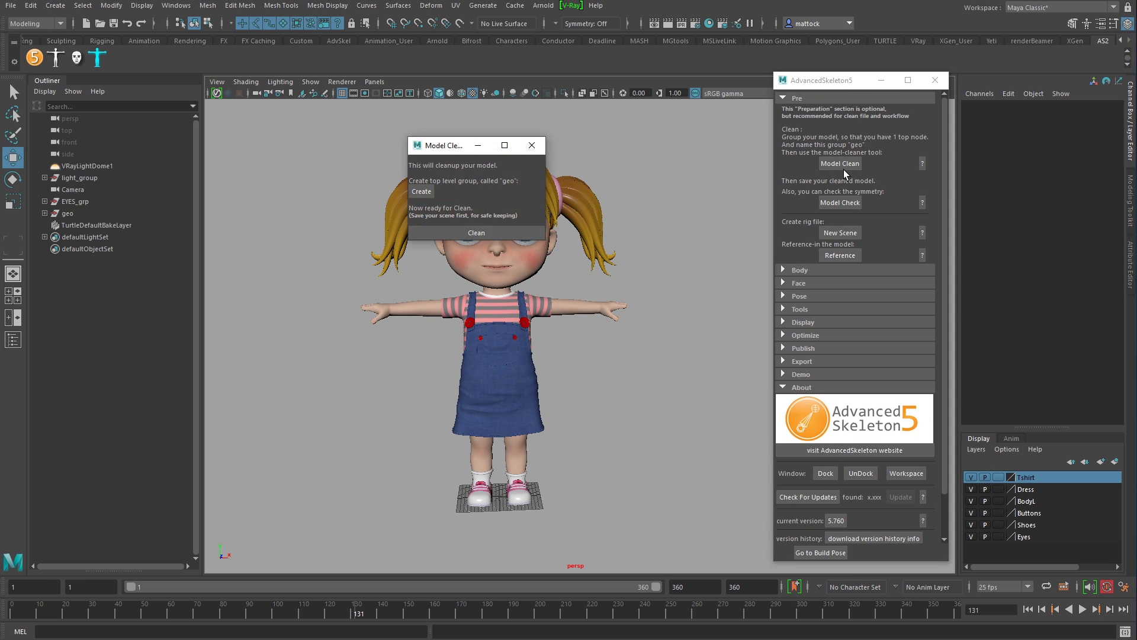
left_click_drag(471, 148, 658, 144)
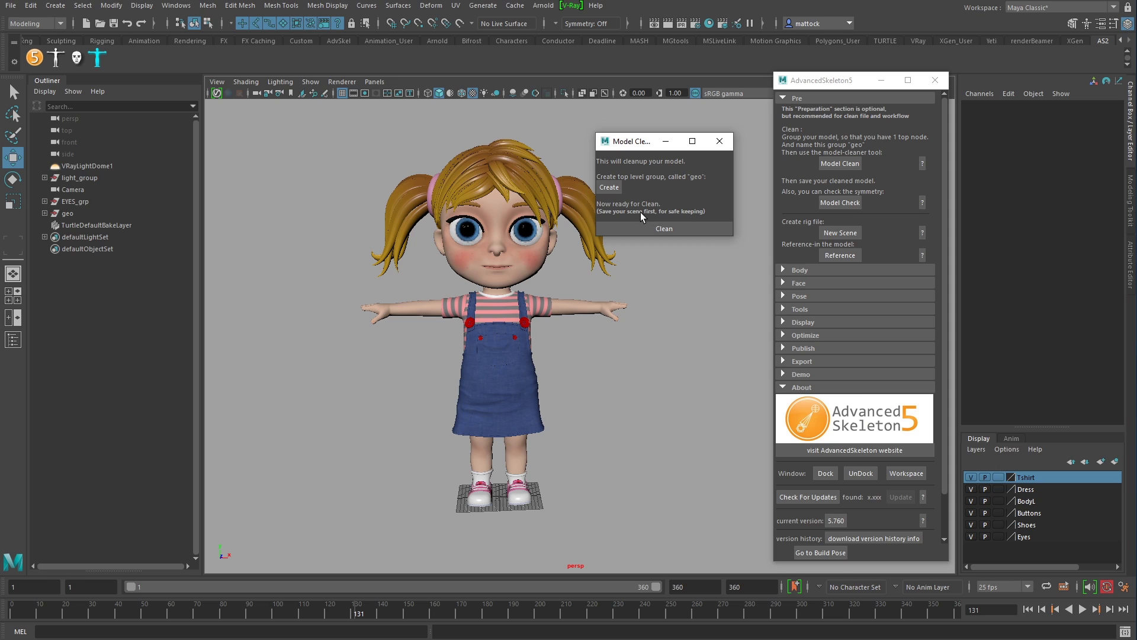
left_click(681, 232)
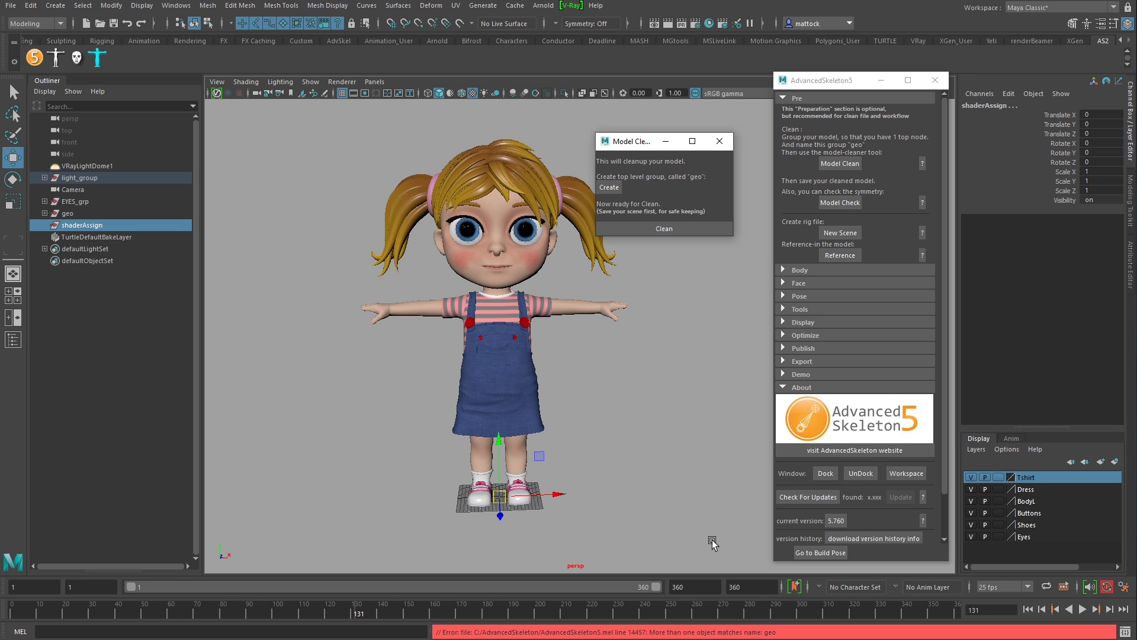
Move the Model Cleaner window aside and delete the shaderAssign group from the scene.
left_click_drag(610, 141, 630, 137)
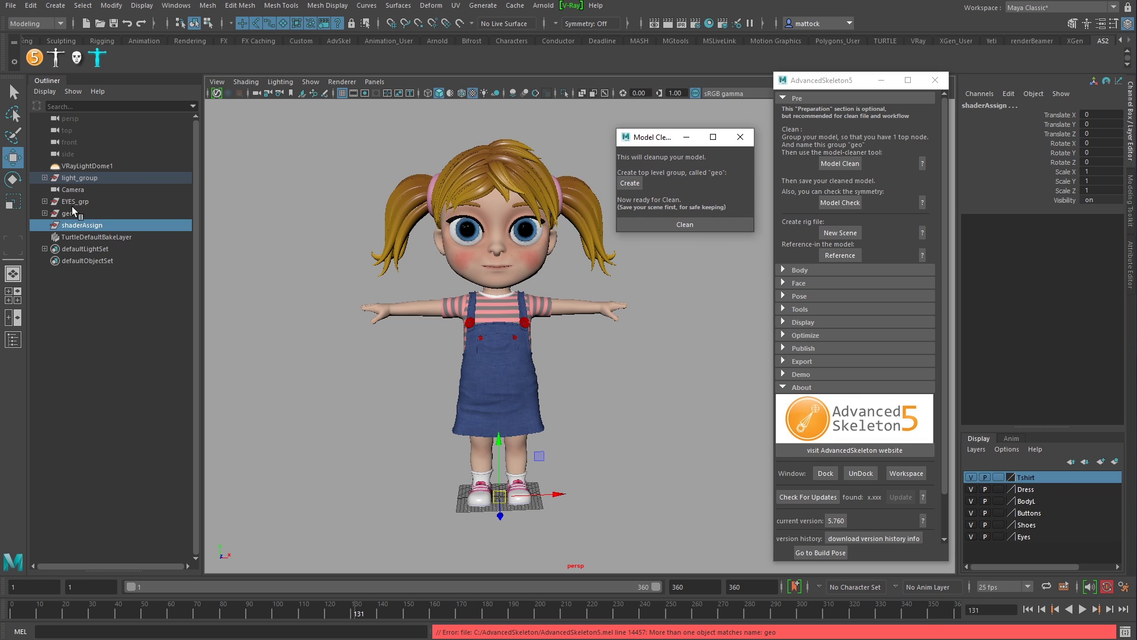
left_click(84, 225)
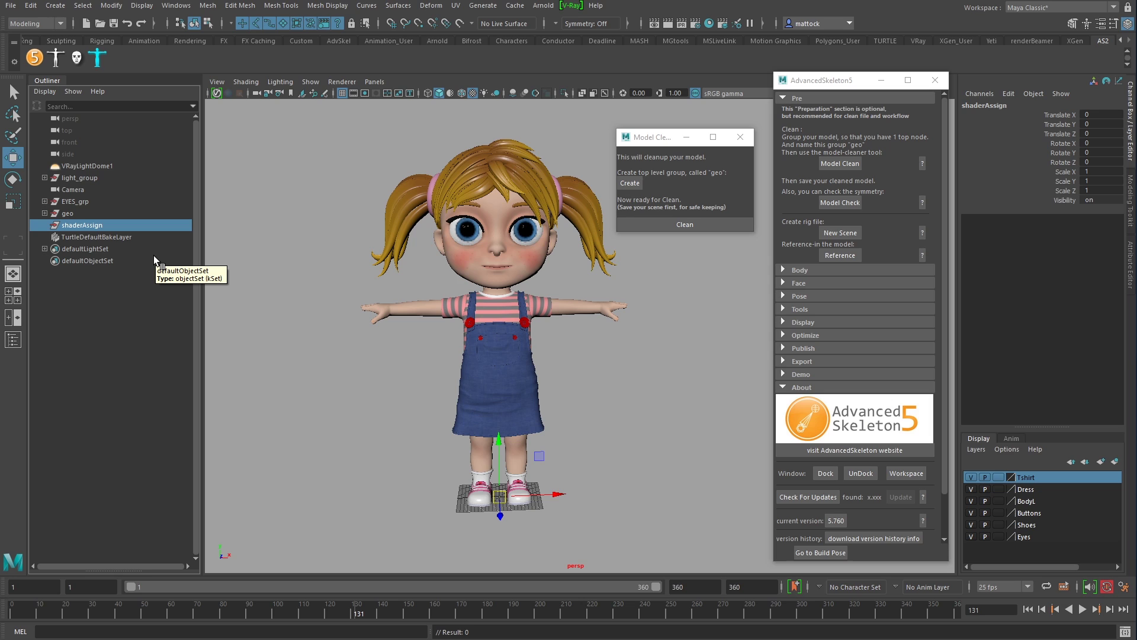
Look through the geo hierarchy and filter the Outliner by the name geo to find duplicate names.
left_click(44, 213, "shift")
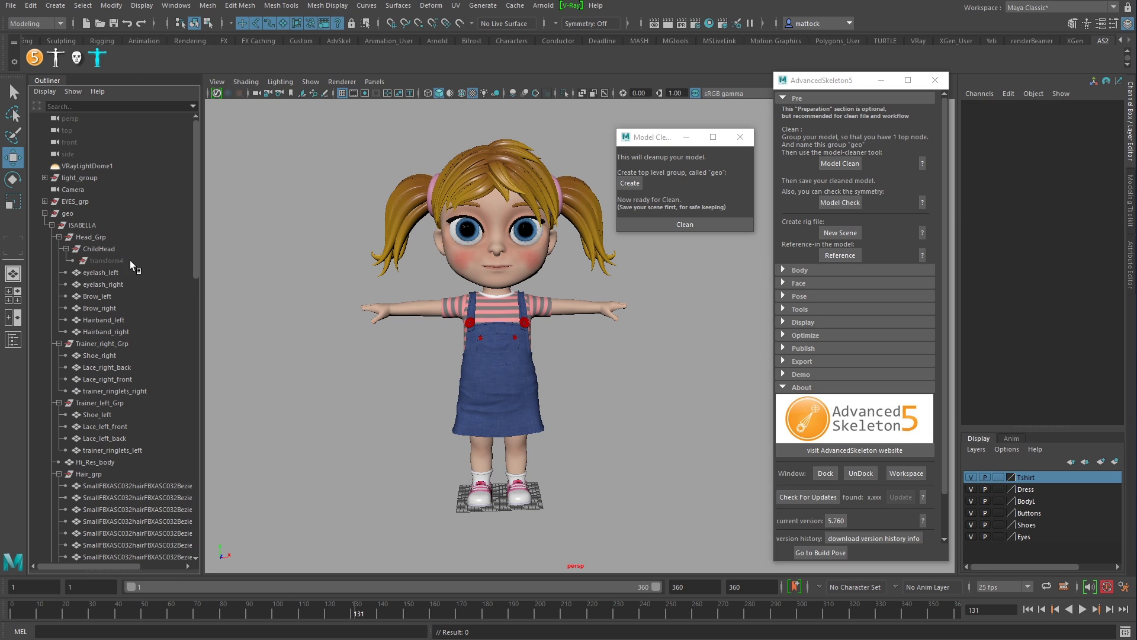
mouse_move(197, 245)
left_mouse_down()
mouse_move(198, 275)
mouse_move(196, 246)
left_mouse_up()
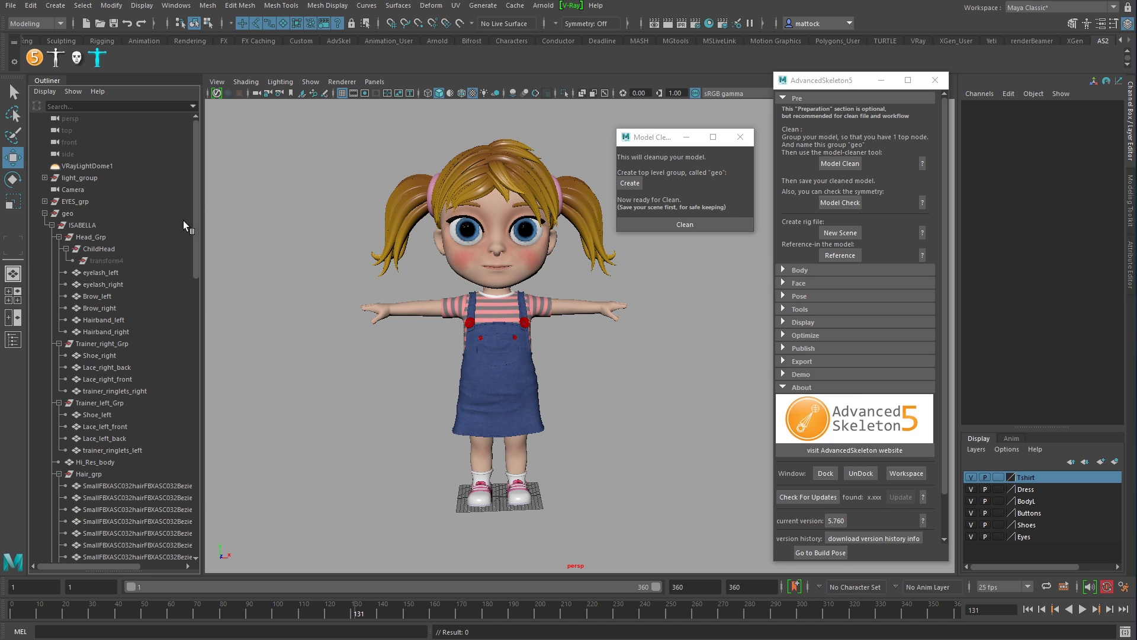
left_click(52, 225)
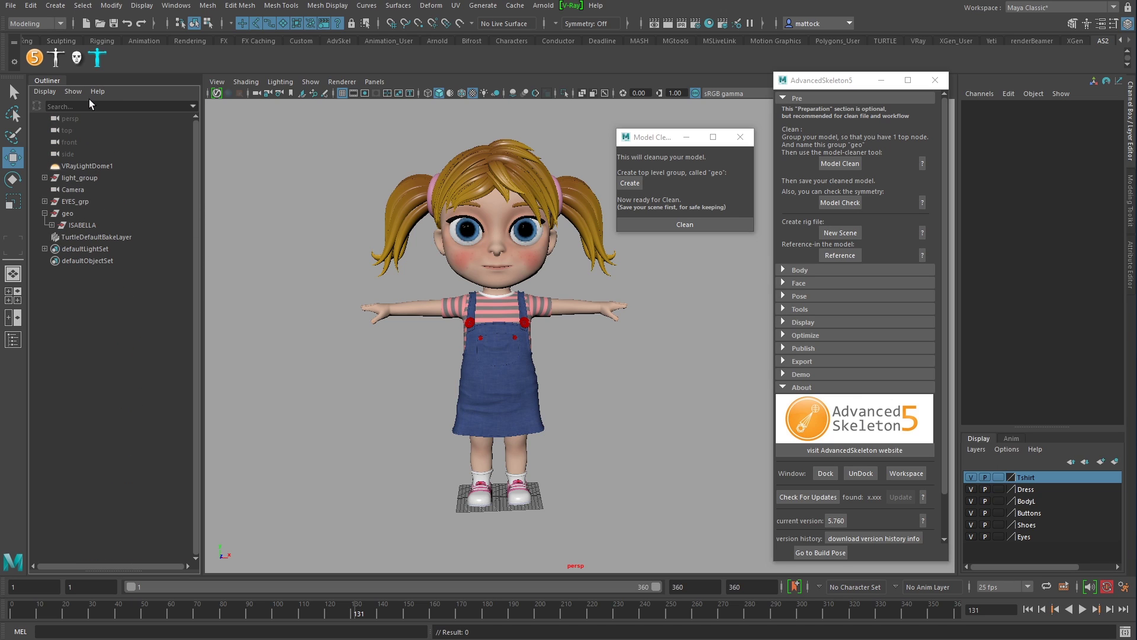
left_click(115, 106)
type("geo")
key("Return")
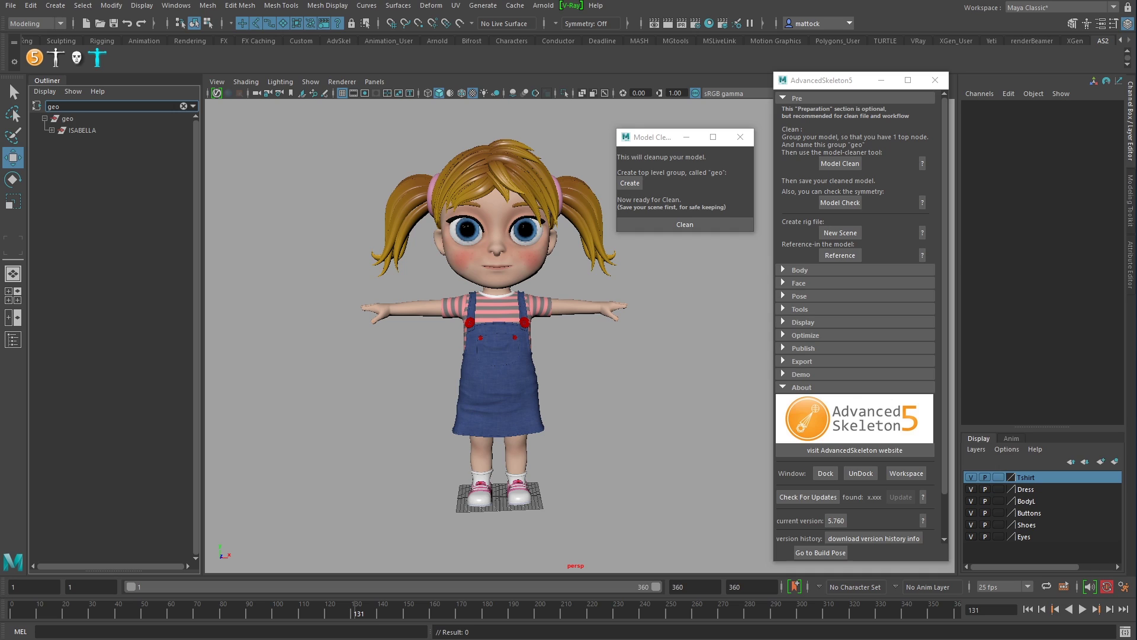
Try deleting the nested geo group under ISABELLA and undo the deletion.
left_click(52, 136)
left_click(82, 142)
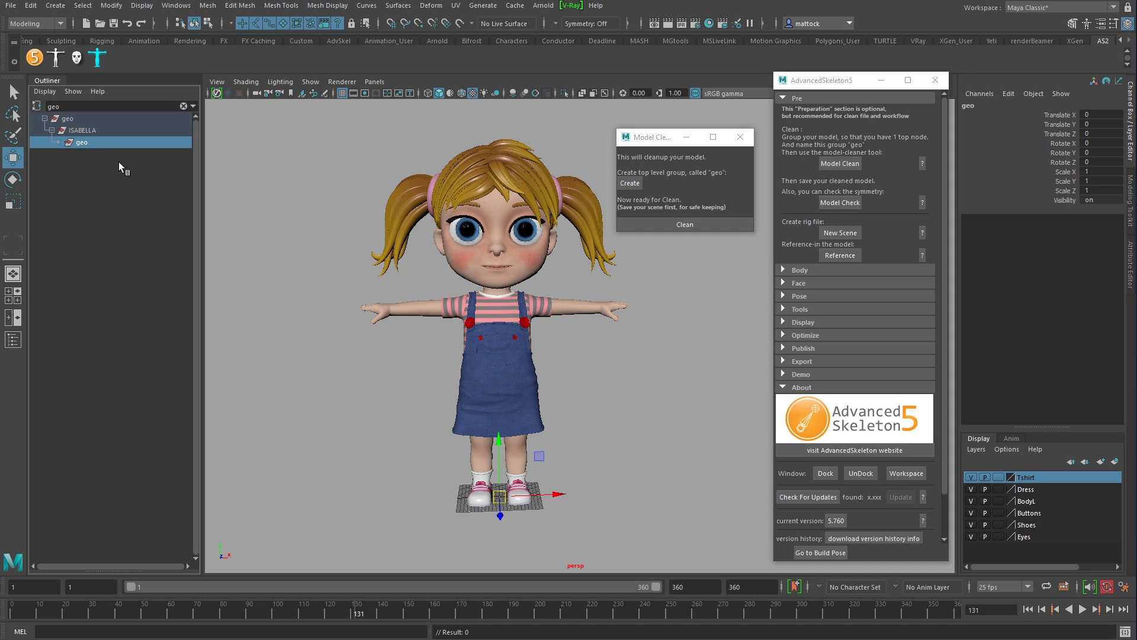
key("Delete")
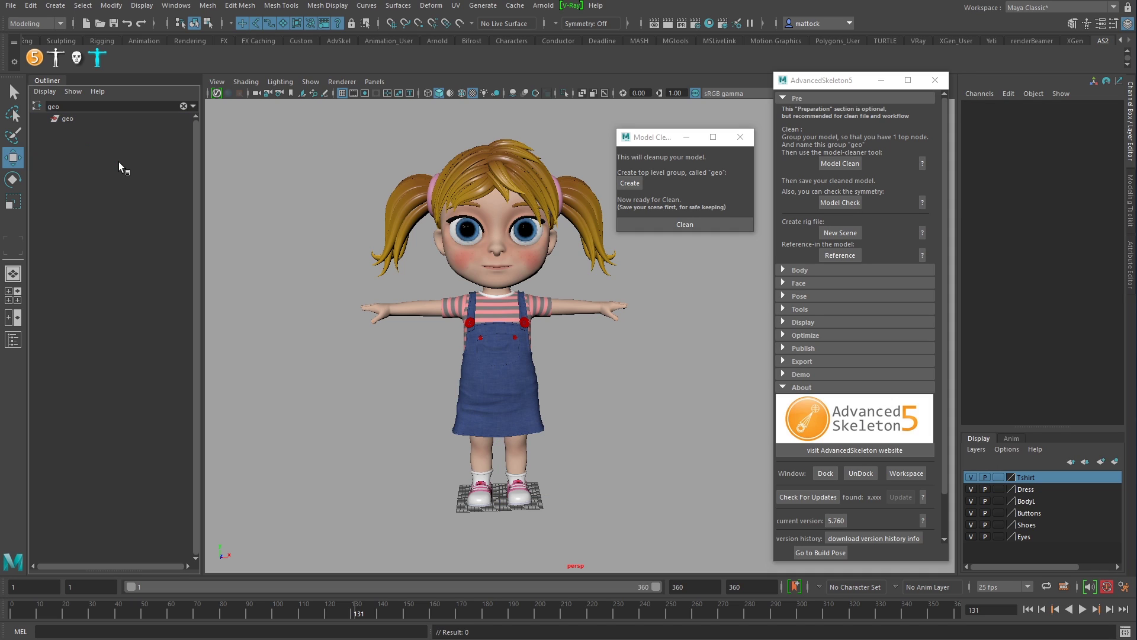
key("ctrl+z")
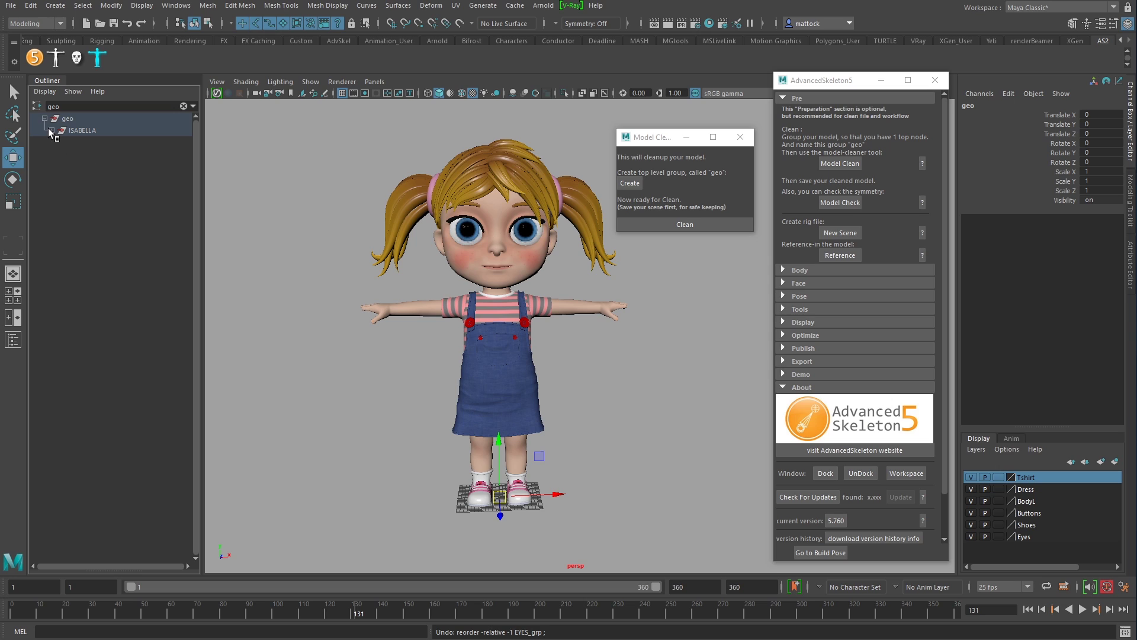
Clear the Outliner filter and examine the hierarchy inside the nested geo group down to Mouth1.
left_click(183, 106)
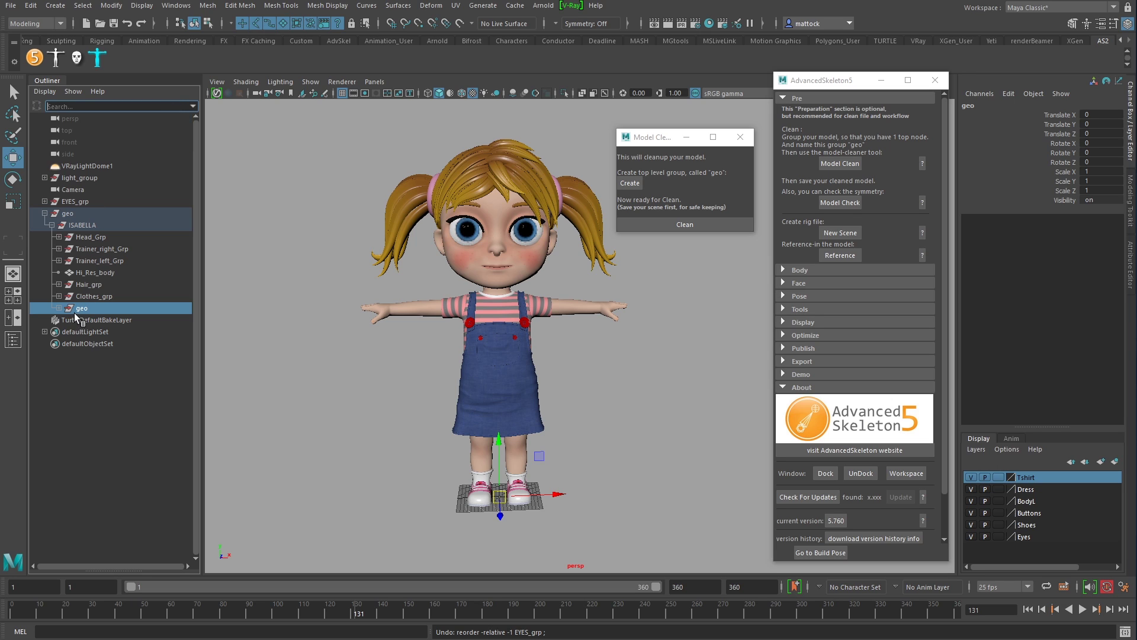
left_click(59, 308)
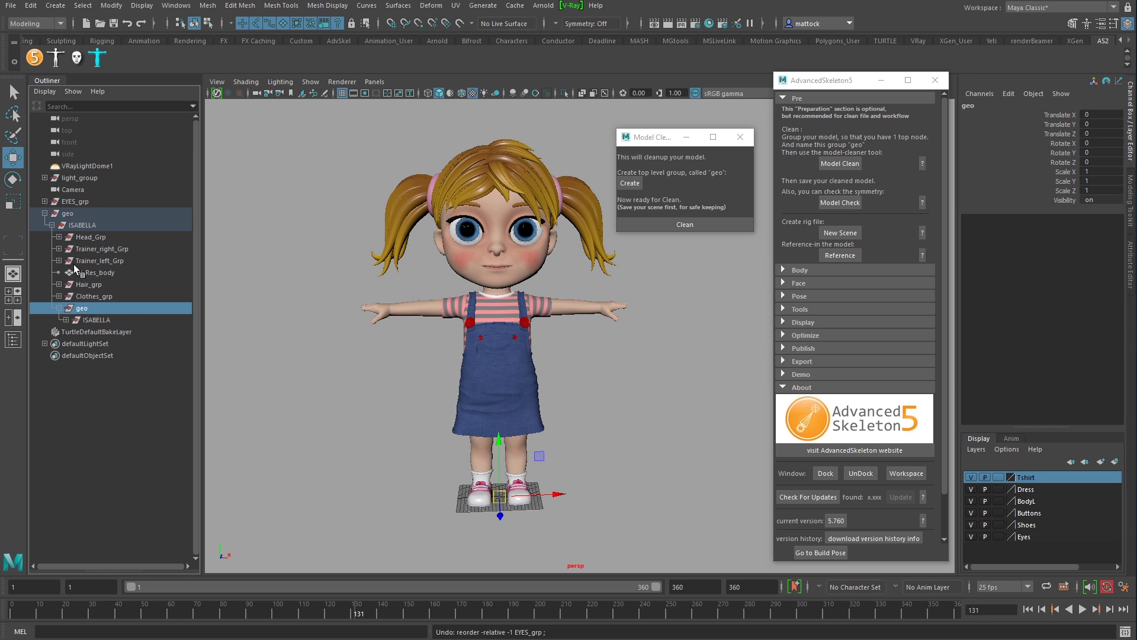
left_click(66, 320)
left_click(73, 332)
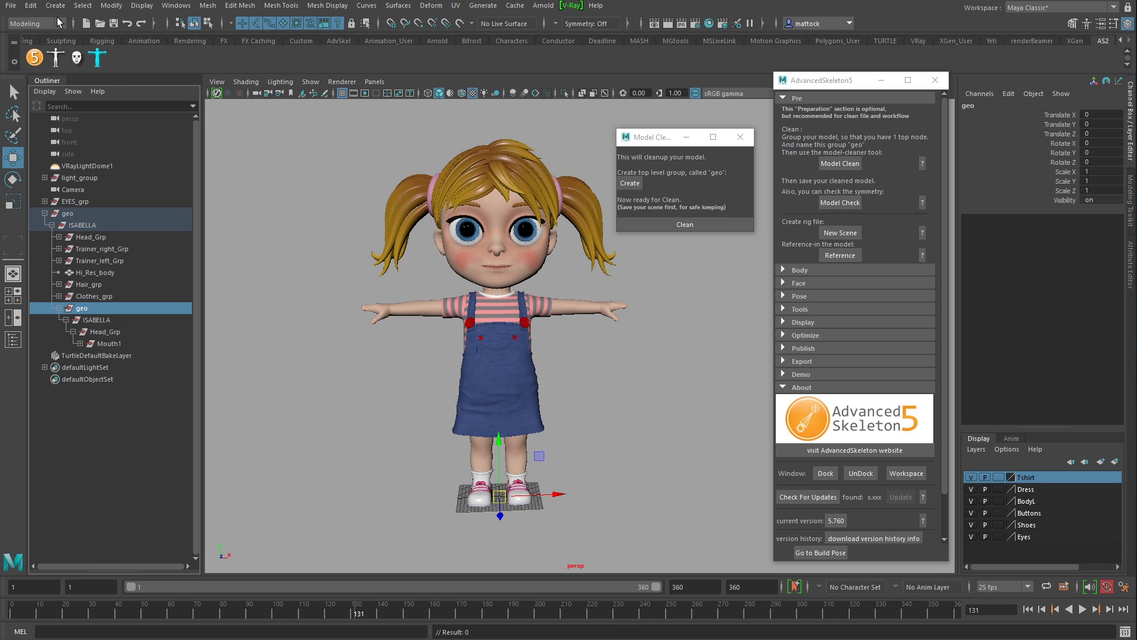
Ungroup the nested geo group under ISABELLA and delete the duplicate ISABELLA group it contained, including Head_Grp and Mouth1.
left_click(32, 7)
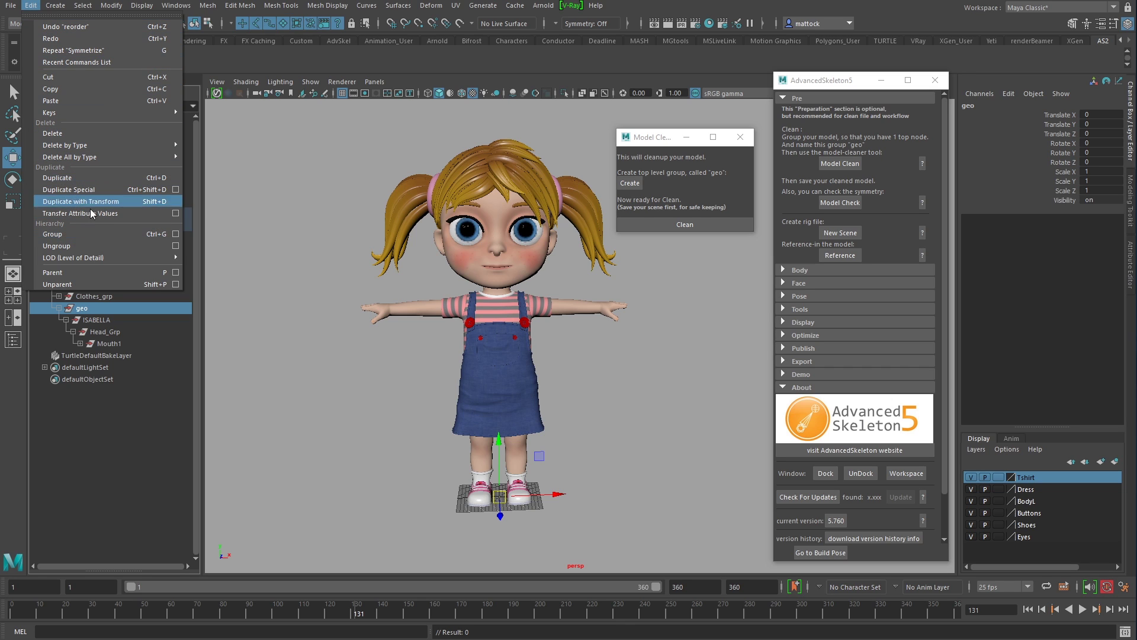
left_click(59, 245)
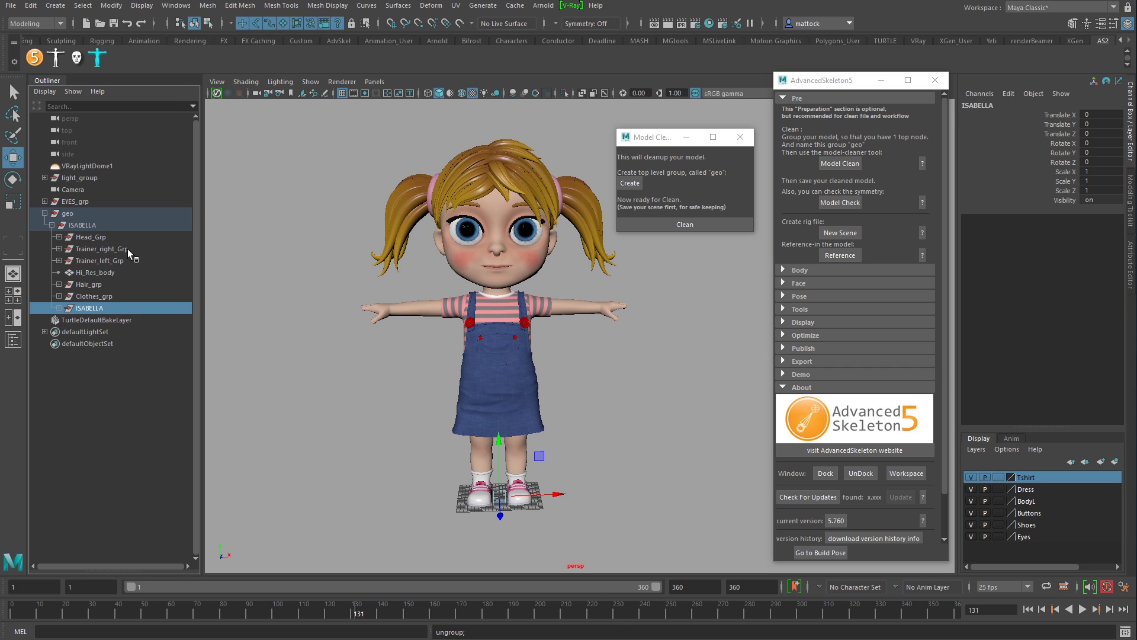
left_click(98, 374)
left_click(87, 308)
left_click(59, 307)
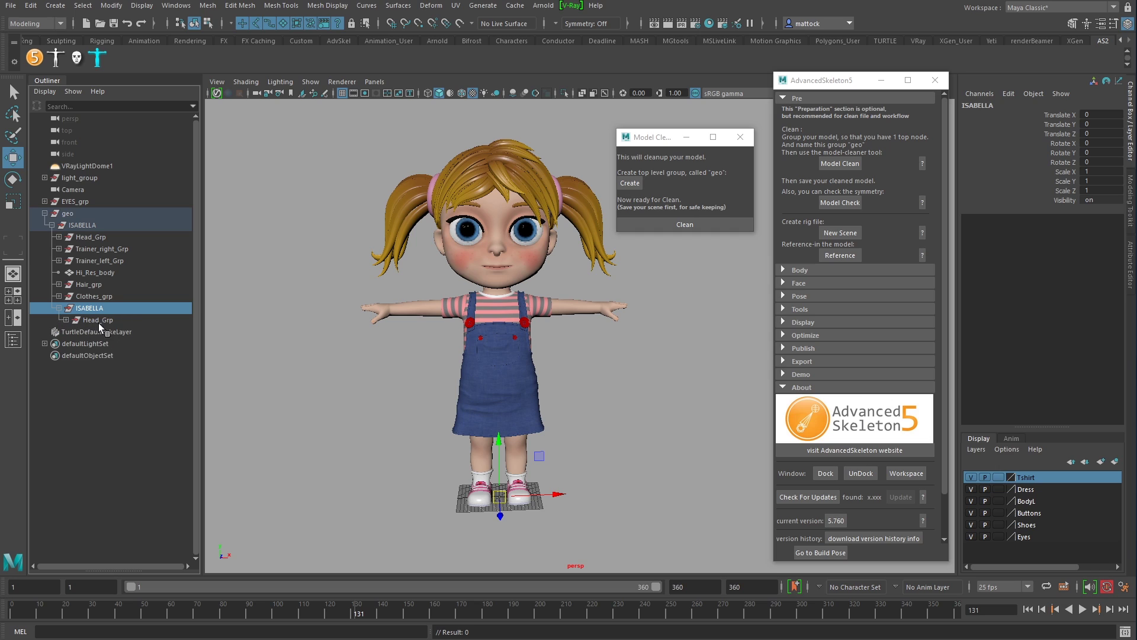
left_click(66, 319)
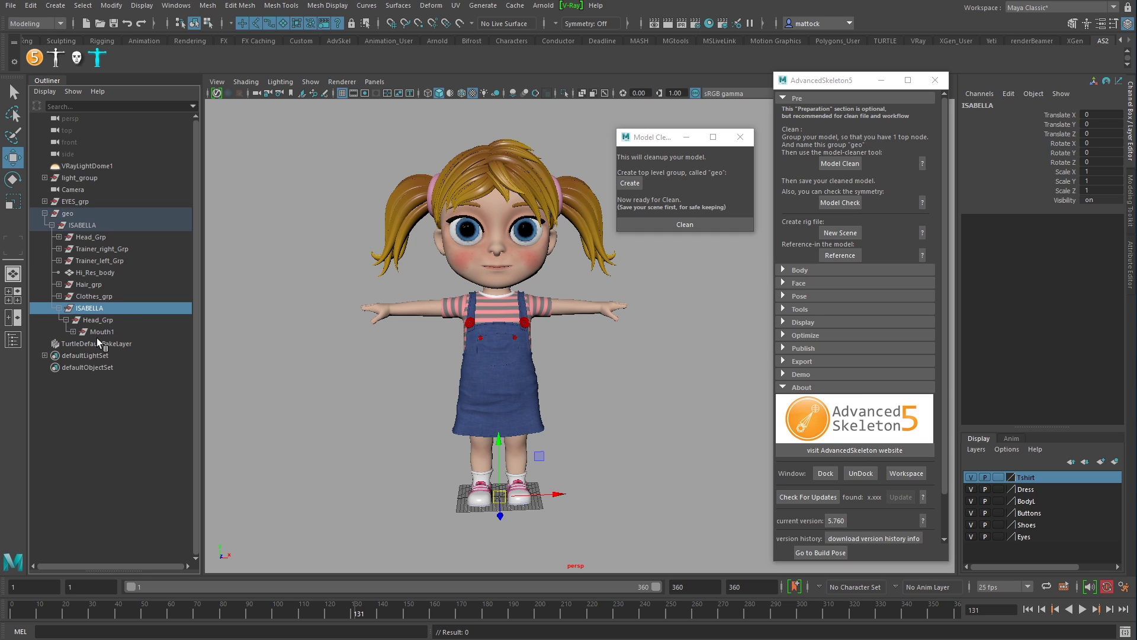
left_click(99, 332)
left_click(73, 332)
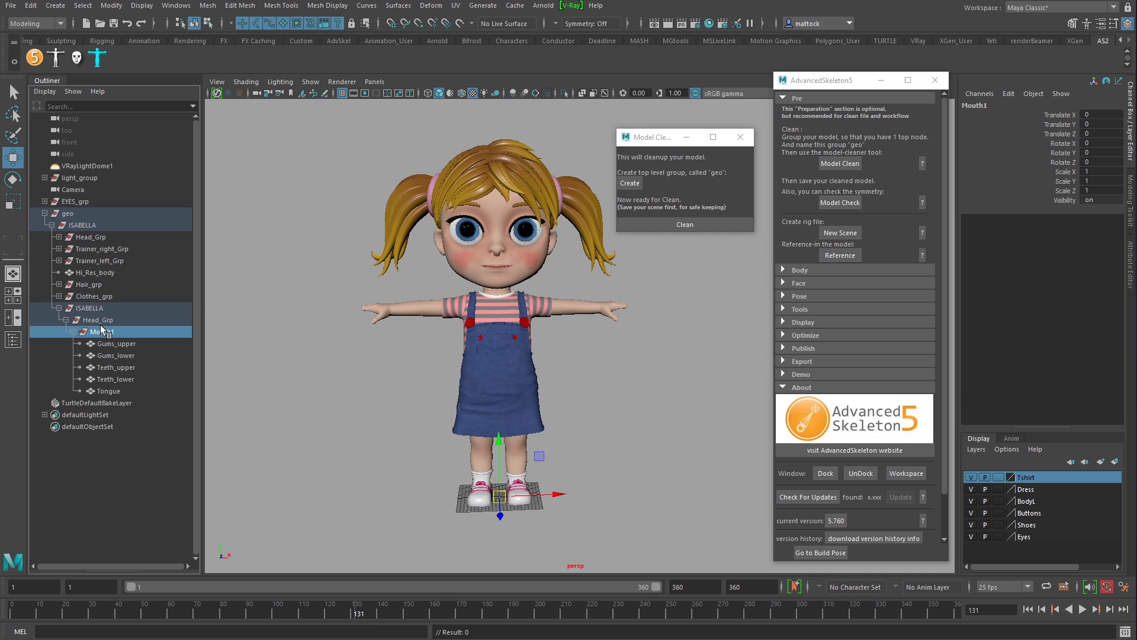
left_click(87, 308)
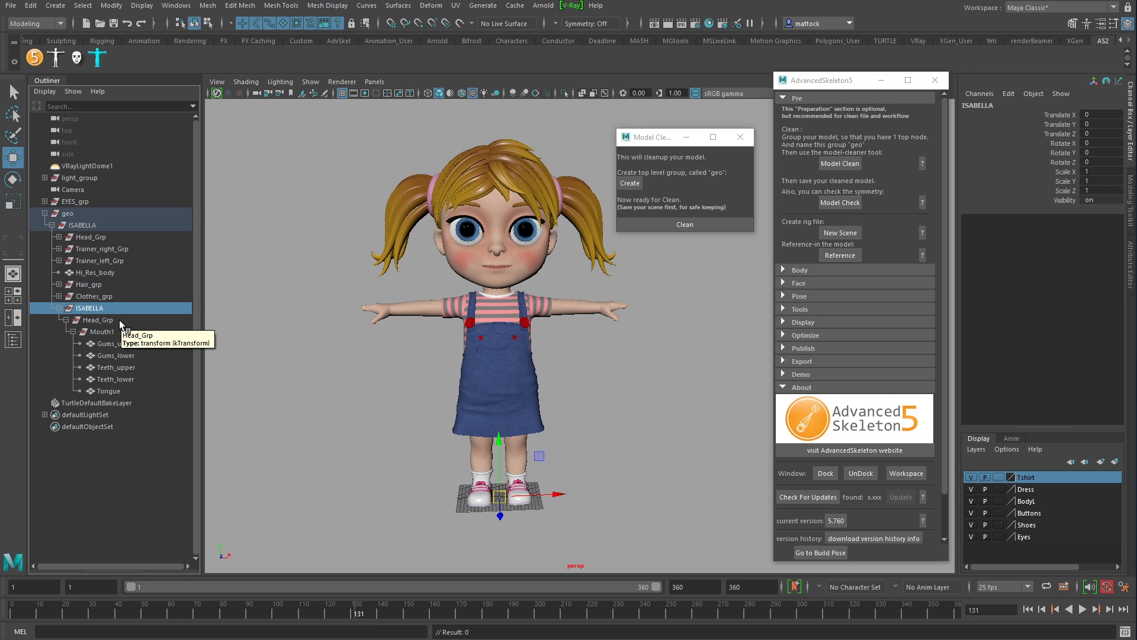
key("Delete")
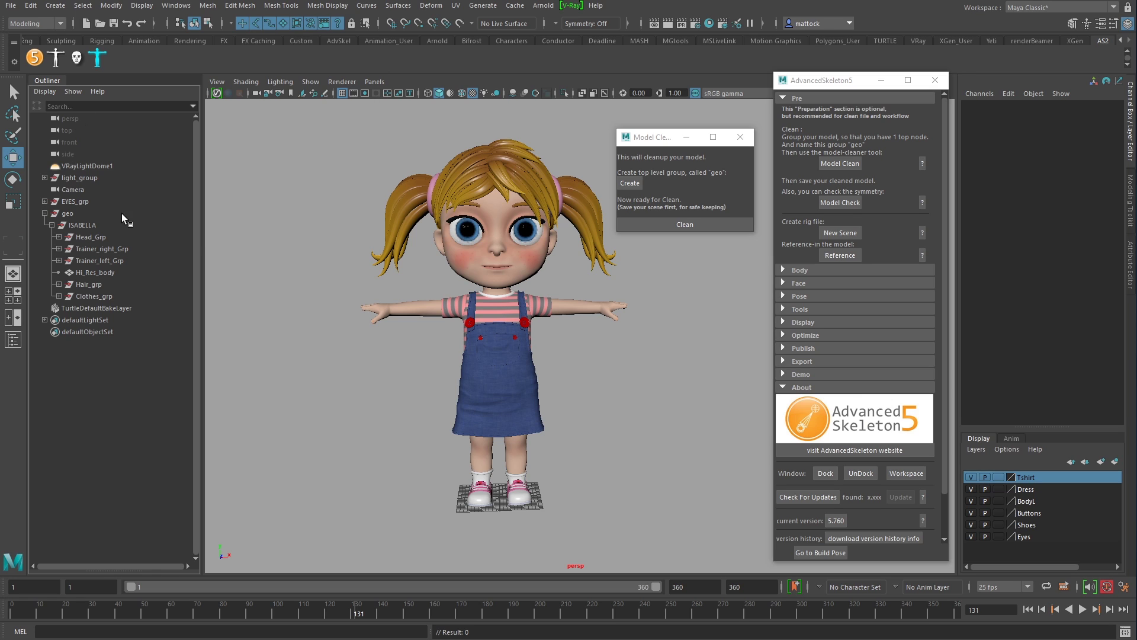
Check that the top-level geo group covers the girl model and run the Model Cleaner's Clean.
left_click(74, 214)
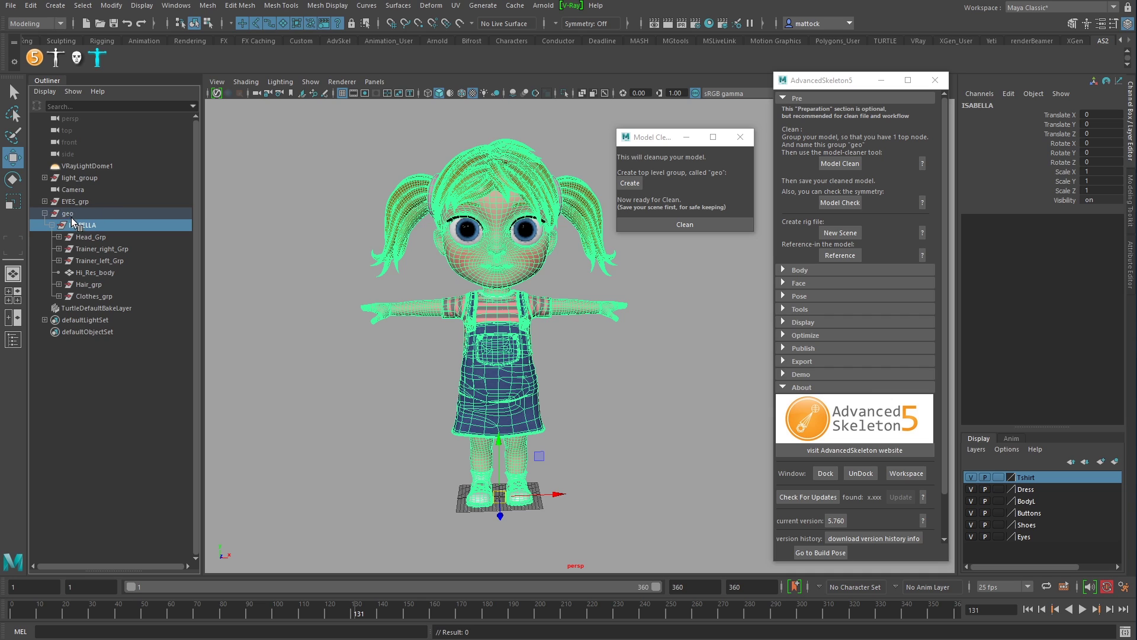
left_click(376, 148)
right_click_drag(491, 151, 424, 149, "alt")
middle_click_drag(410, 153, 389, 176, "alt")
left_click_drag(389, 177, 406, 176, "alt")
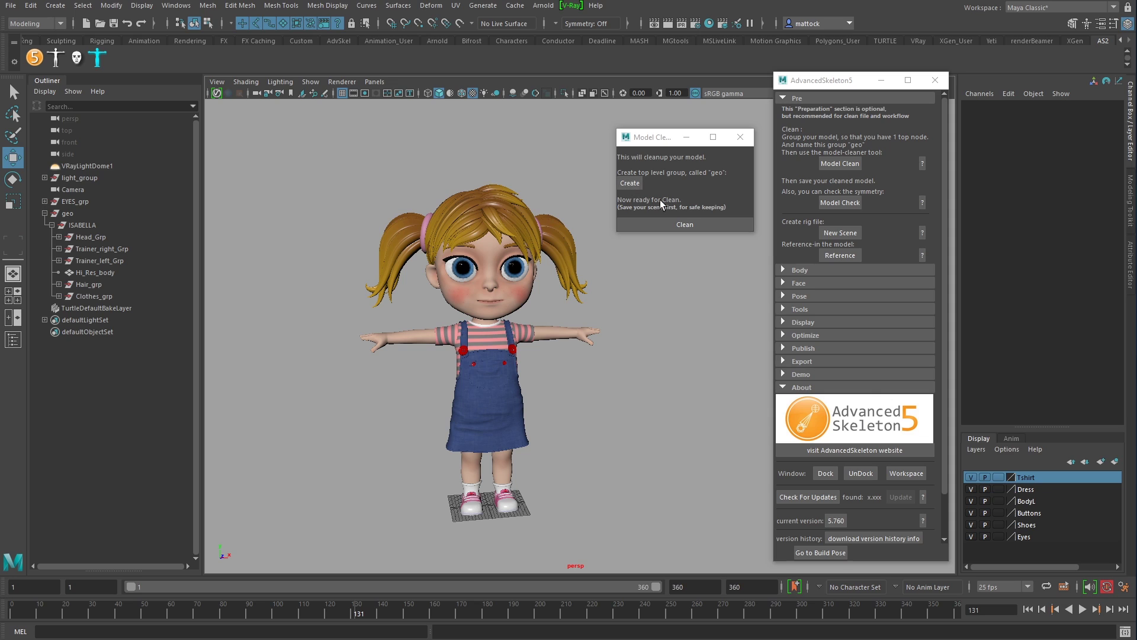
left_click(671, 225)
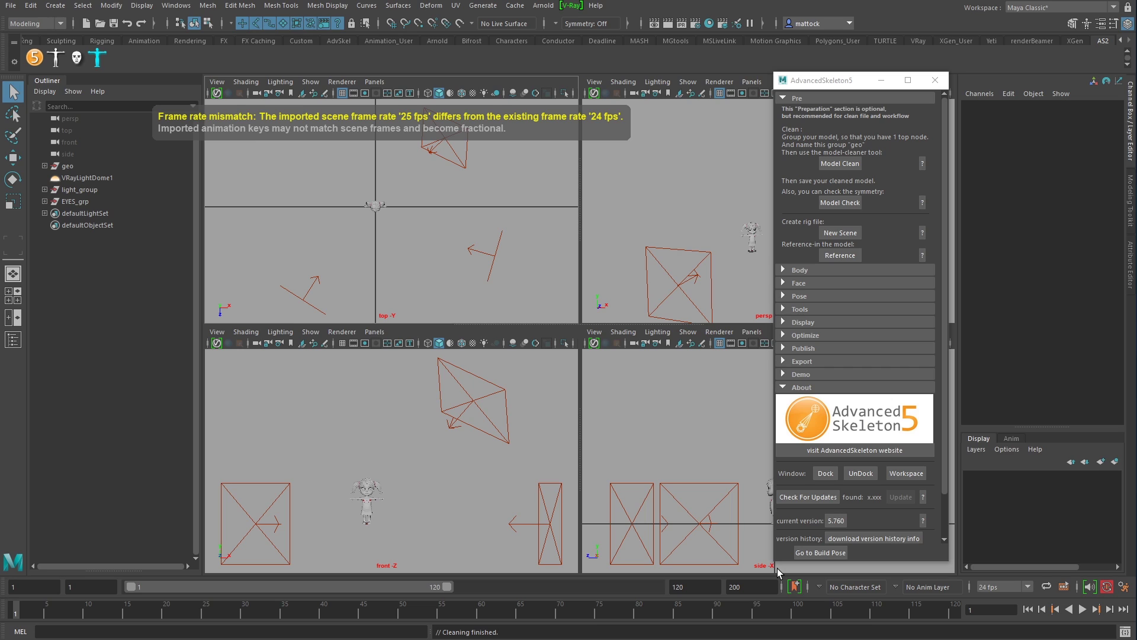
Maximize the perspective view, frame the cleaned girl model in it and turn on textured display.
left_click_drag(842, 82, 903, 83)
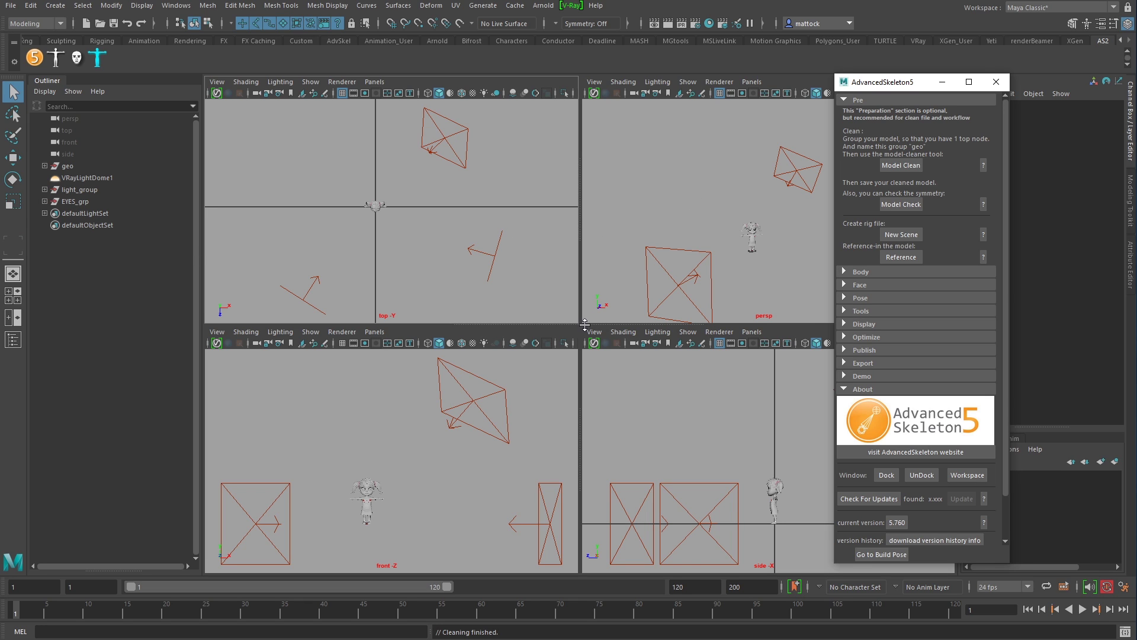
left_click_drag(584, 325, 447, 334)
key("space")
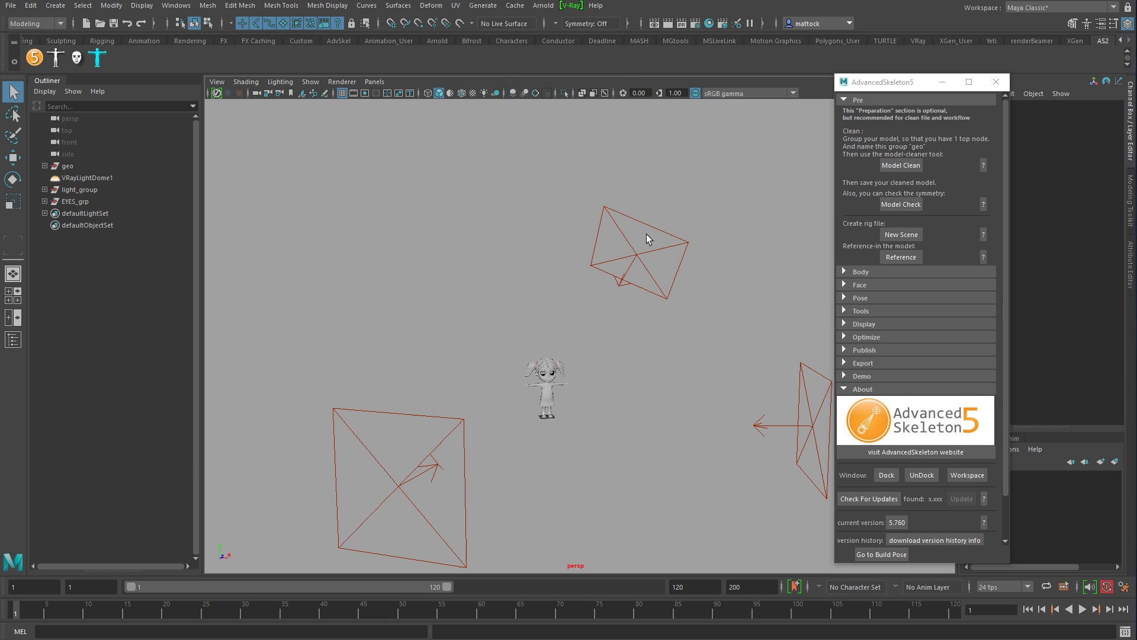
right_click_drag(462, 331, 570, 384, "alt")
middle_click_drag(570, 384, 584, 264, "alt")
right_click_drag(403, 284, 480, 332, "alt")
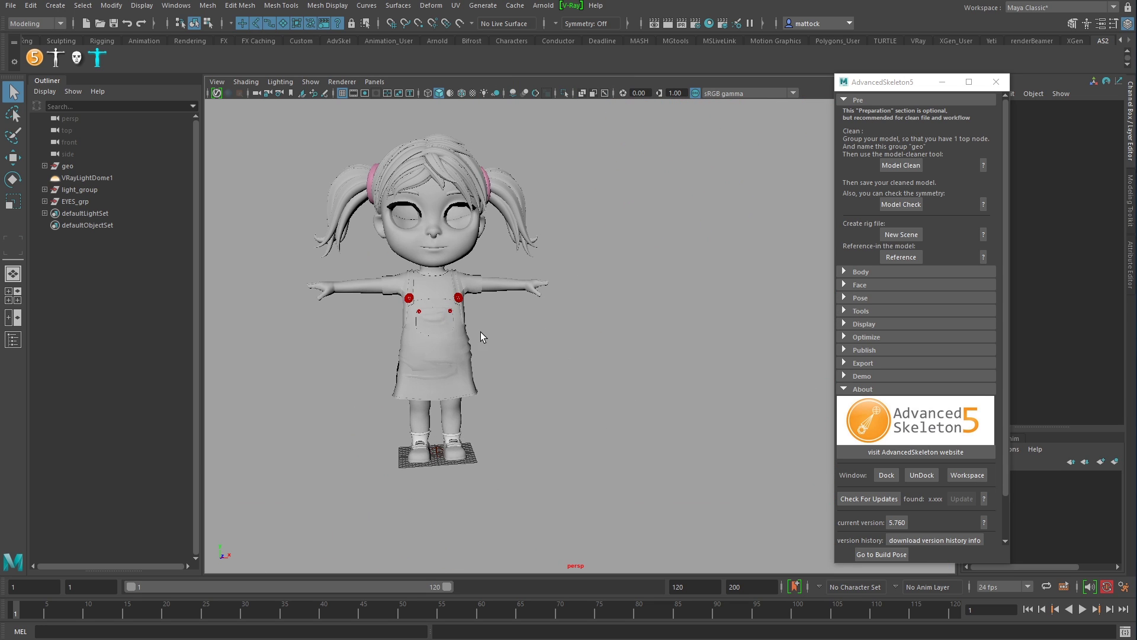
middle_click_drag(536, 342, 570, 401, "alt")
right_click_drag(388, 315, 546, 307, "alt")
middle_click_drag(546, 307, 653, 336, "alt")
left_click_drag(616, 317, 665, 319, "alt")
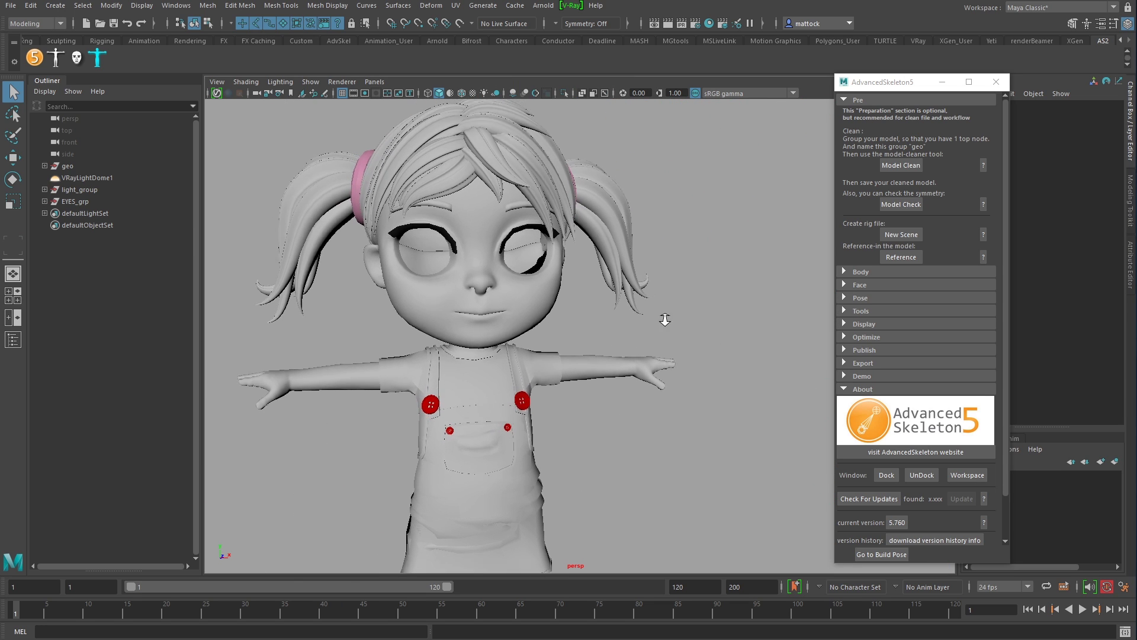
right_click_drag(665, 320, 580, 289, "alt")
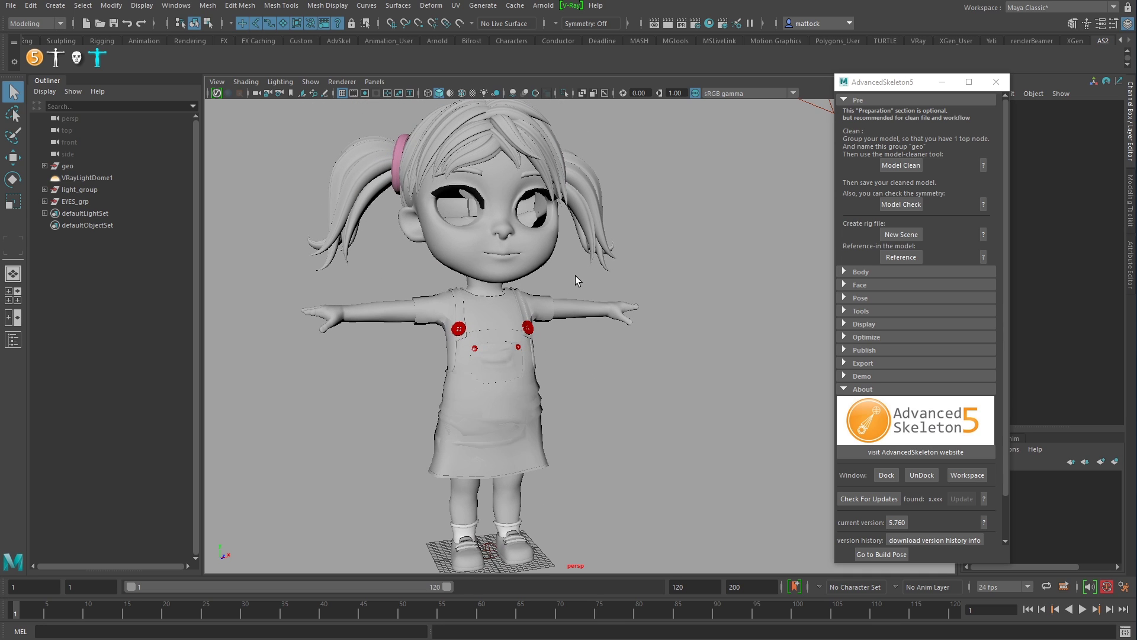
key("6")
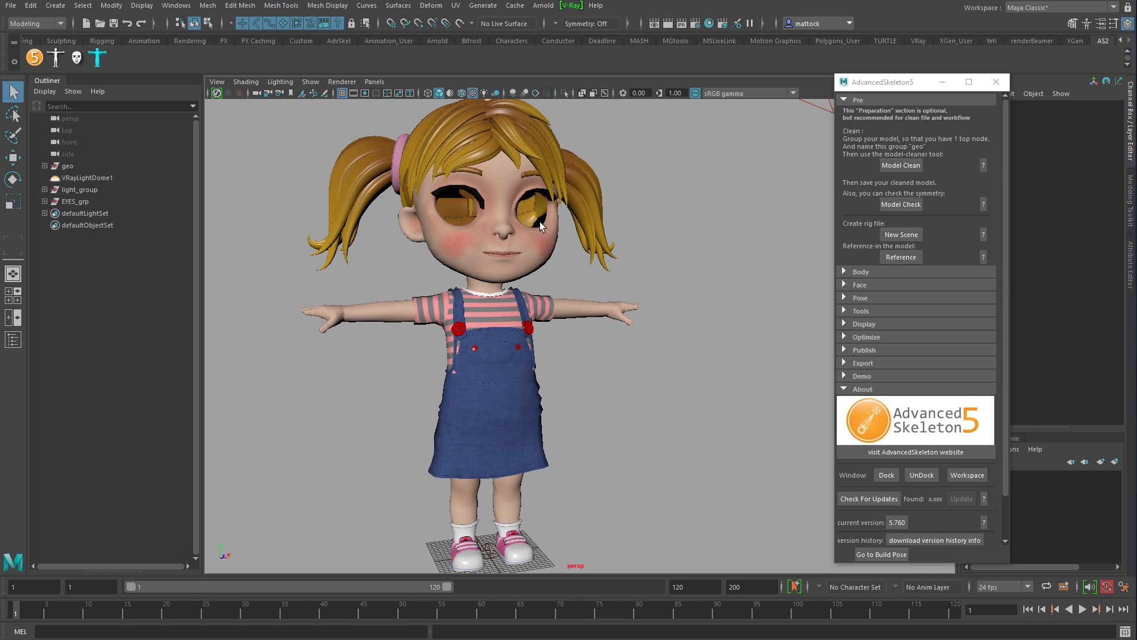
Inspect the textured model and check the pivots of the body and an eyelash mesh.
right_click_drag(461, 252, 513, 259, "alt")
middle_click_drag(513, 259, 584, 270, "alt")
left_click_drag(694, 278, 721, 306, "alt")
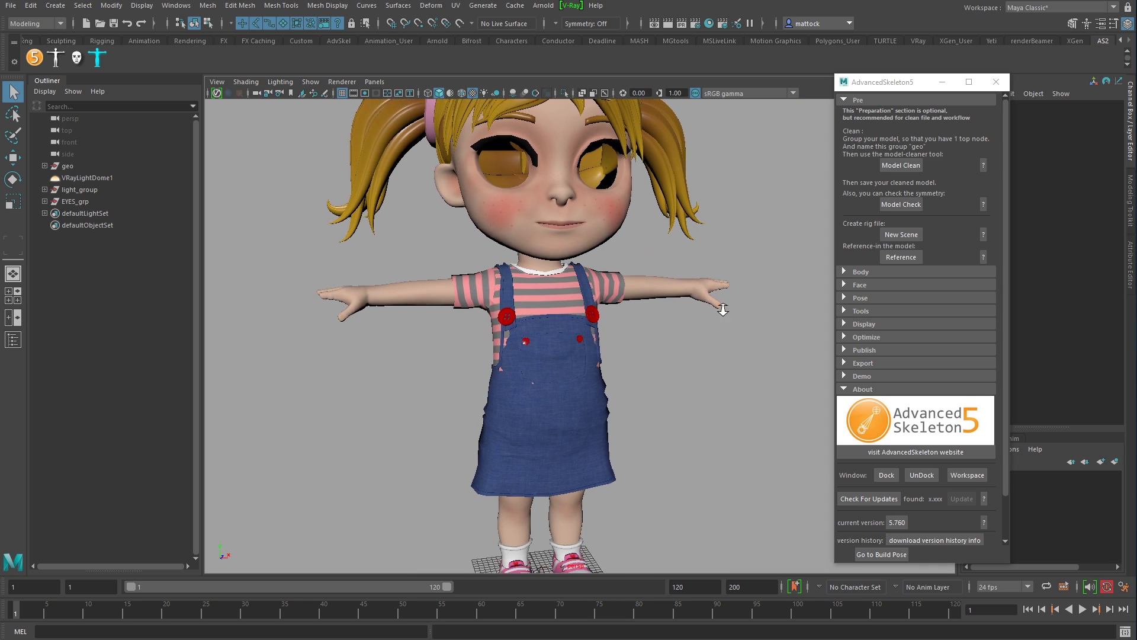
right_click_drag(721, 306, 666, 302, "alt")
left_click_drag(666, 302, 630, 279, "alt")
left_click(631, 281)
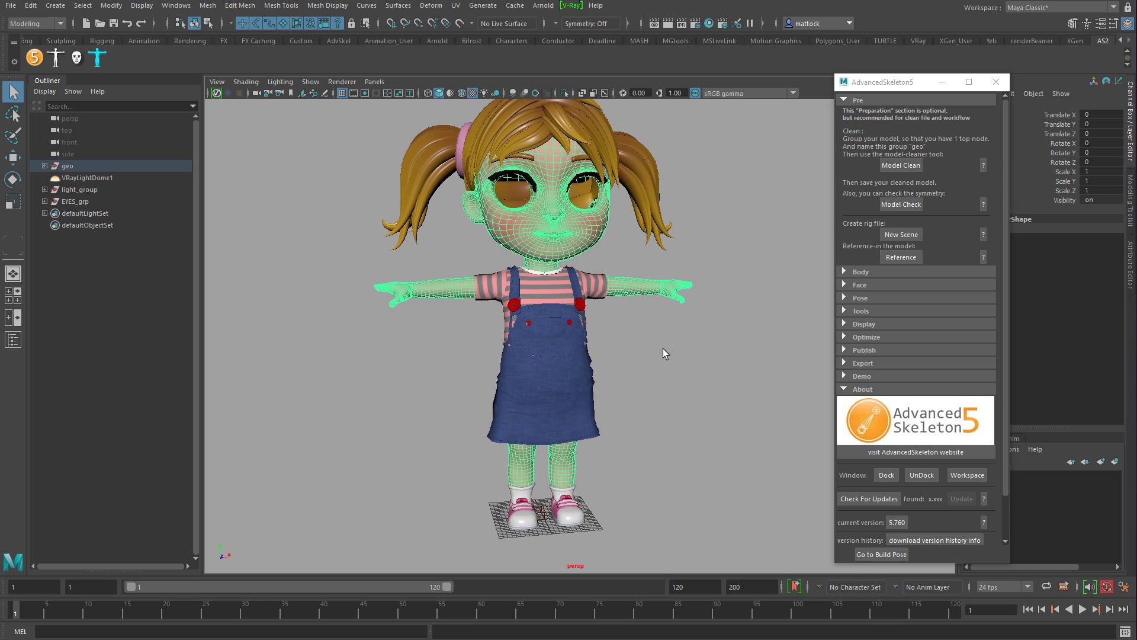
key("w")
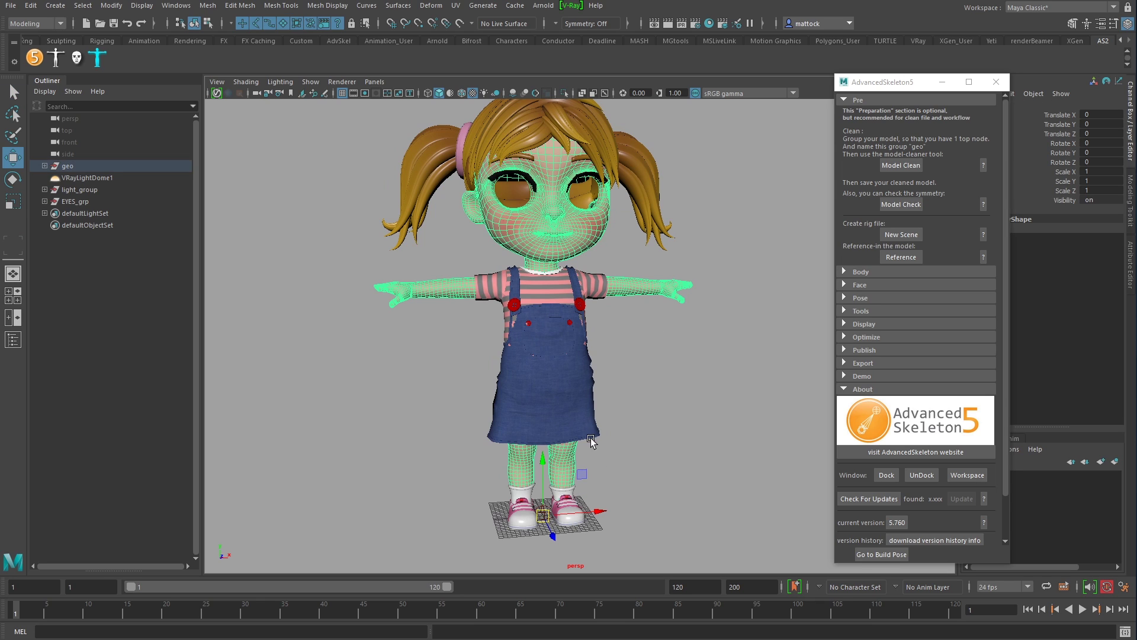
left_click(642, 194)
left_click(585, 176)
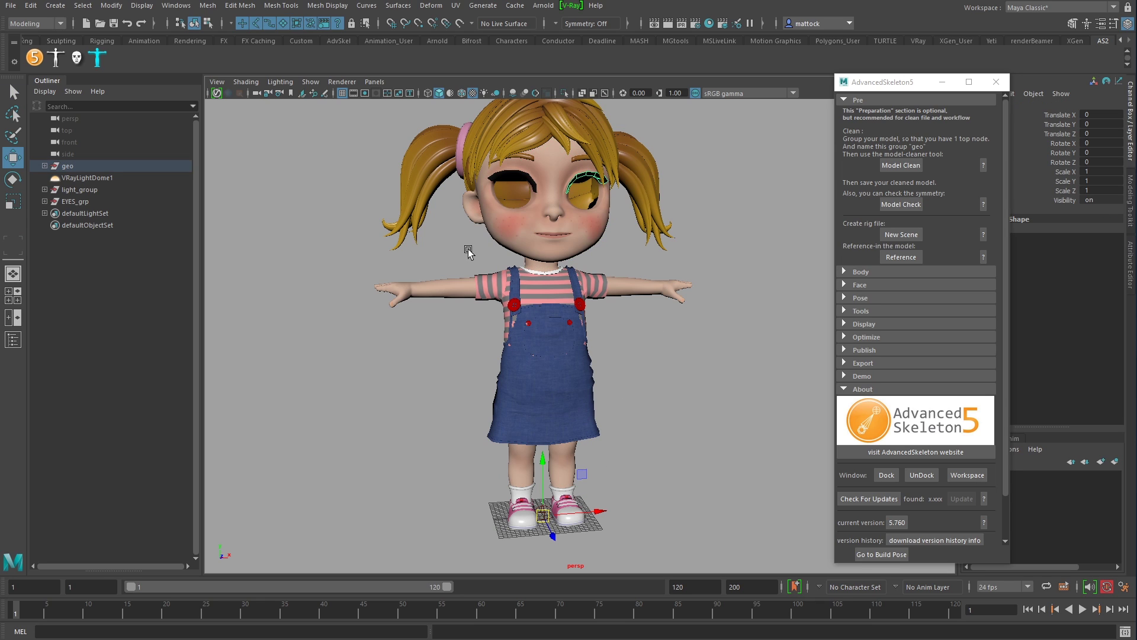
Uncover the Channel Box and check the transform values of the hair, dress, button and shoe meshes.
left_click_drag(889, 84, 829, 83)
left_click(547, 167)
left_click(649, 128)
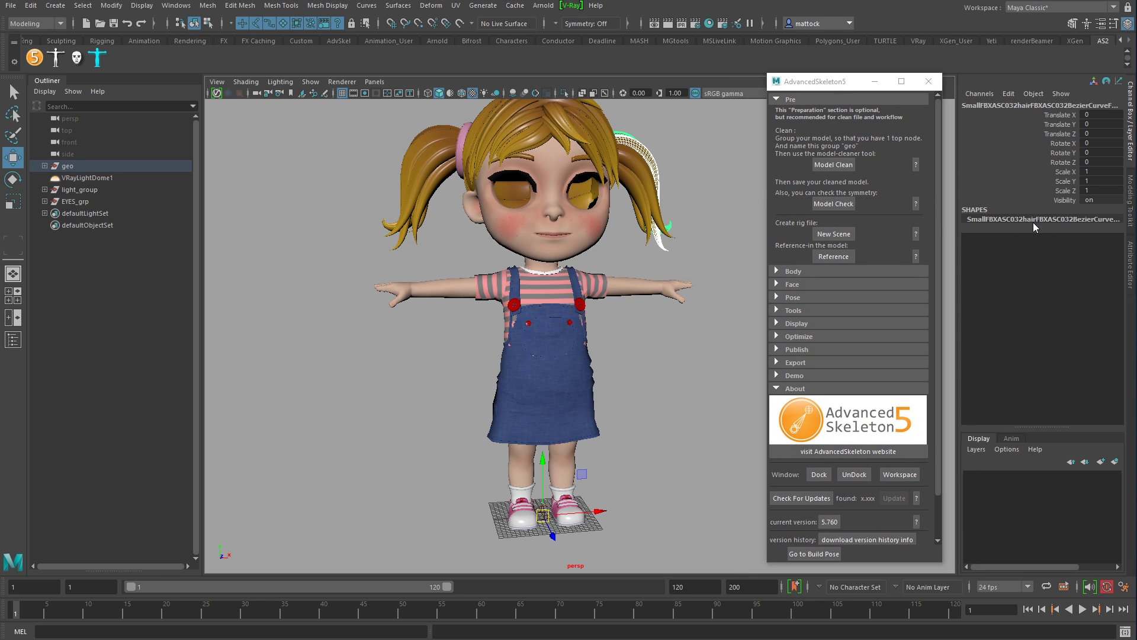
left_click(584, 312)
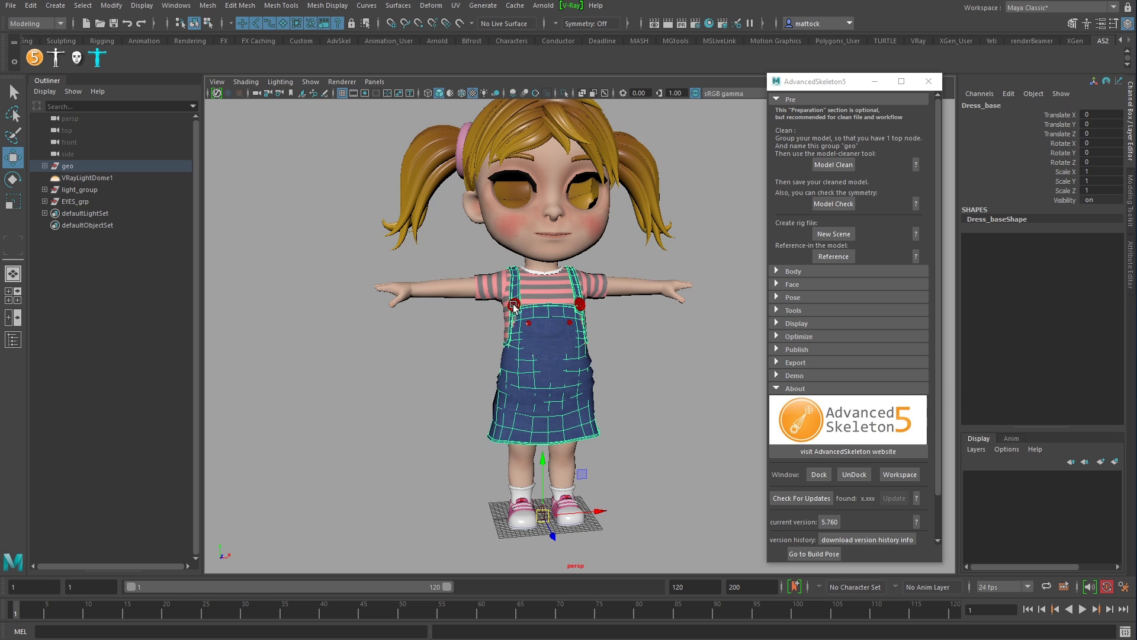
left_click(513, 305)
left_click(449, 288)
left_click(512, 520)
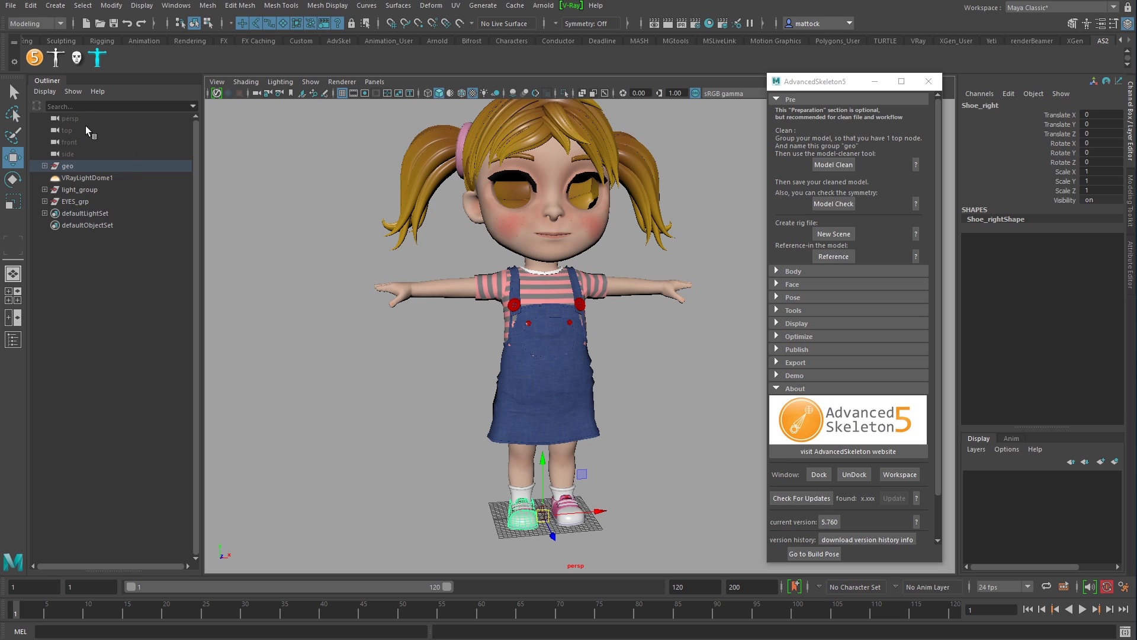
Delete VRayLightDome1, light_group and EYES_grp from the scene.
left_click(88, 177)
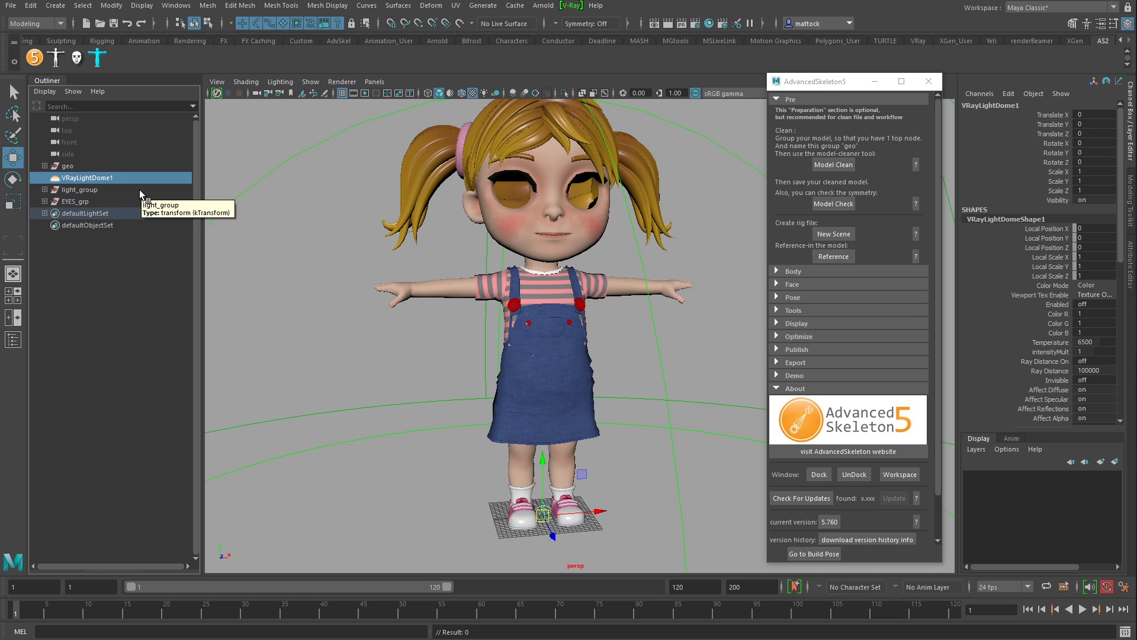
key("Delete")
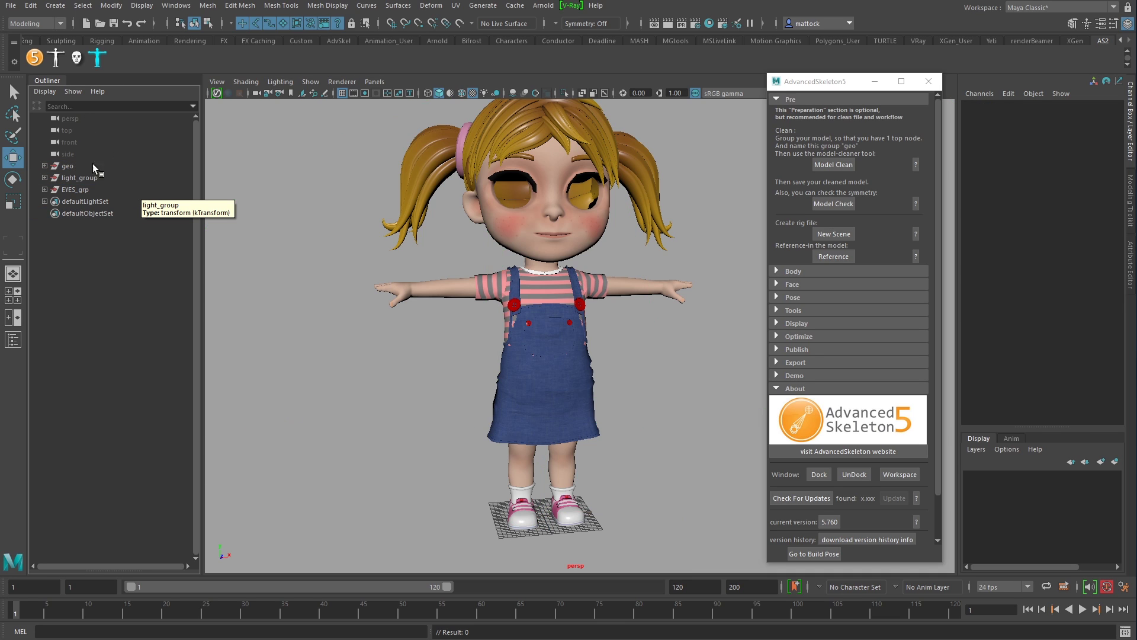
left_click(93, 179)
key("Delete")
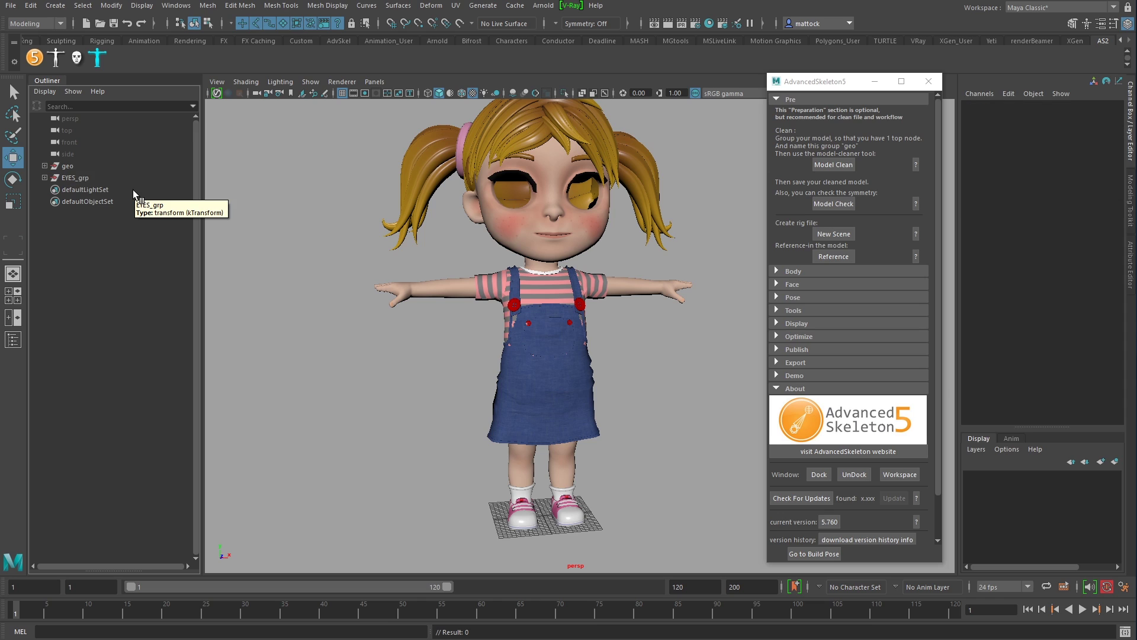
left_click(116, 179)
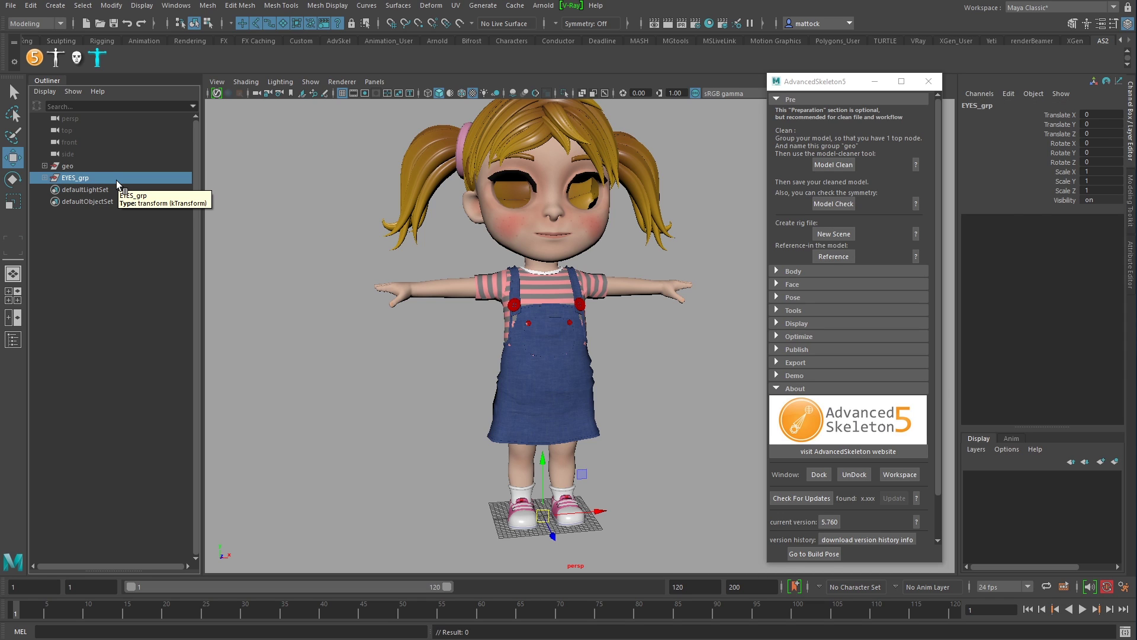
key("Delete")
scroll(568, 179, "down", 1)
middle_click_drag(447, 211, 379, 253, "alt")
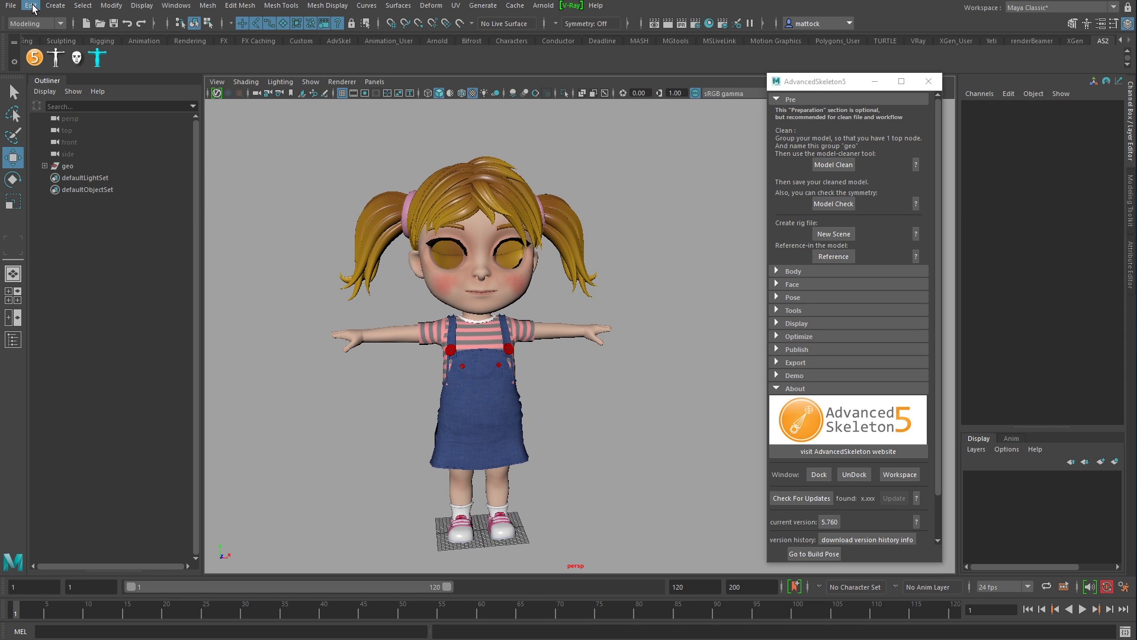
Delete the construction history of all objects in the scene.
left_click(31, 6)
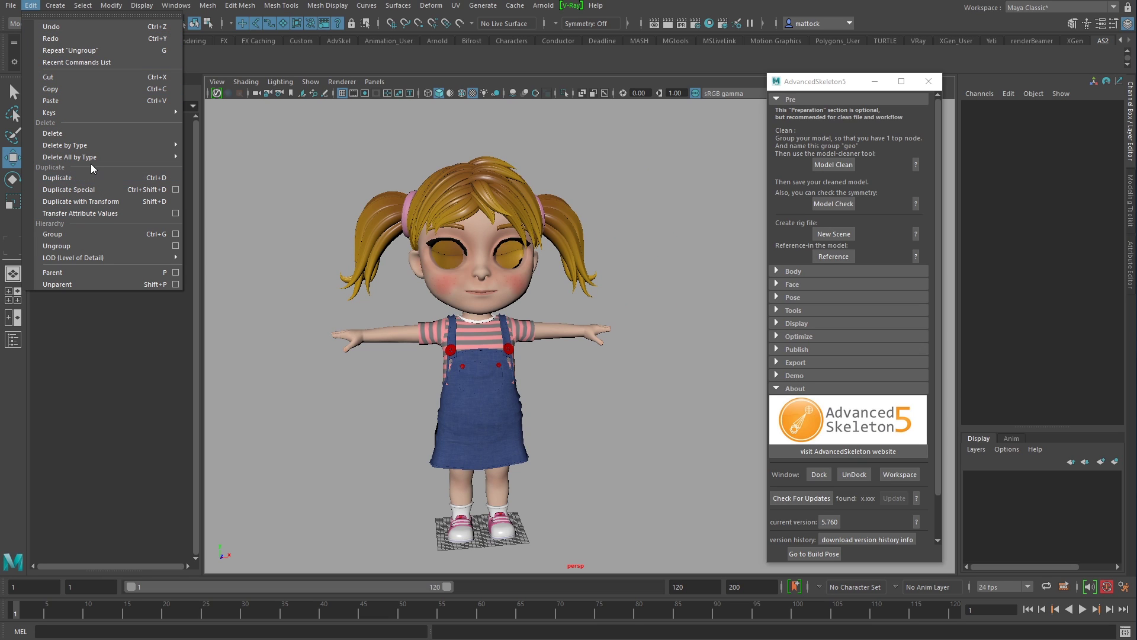
mouse_move(95, 160)
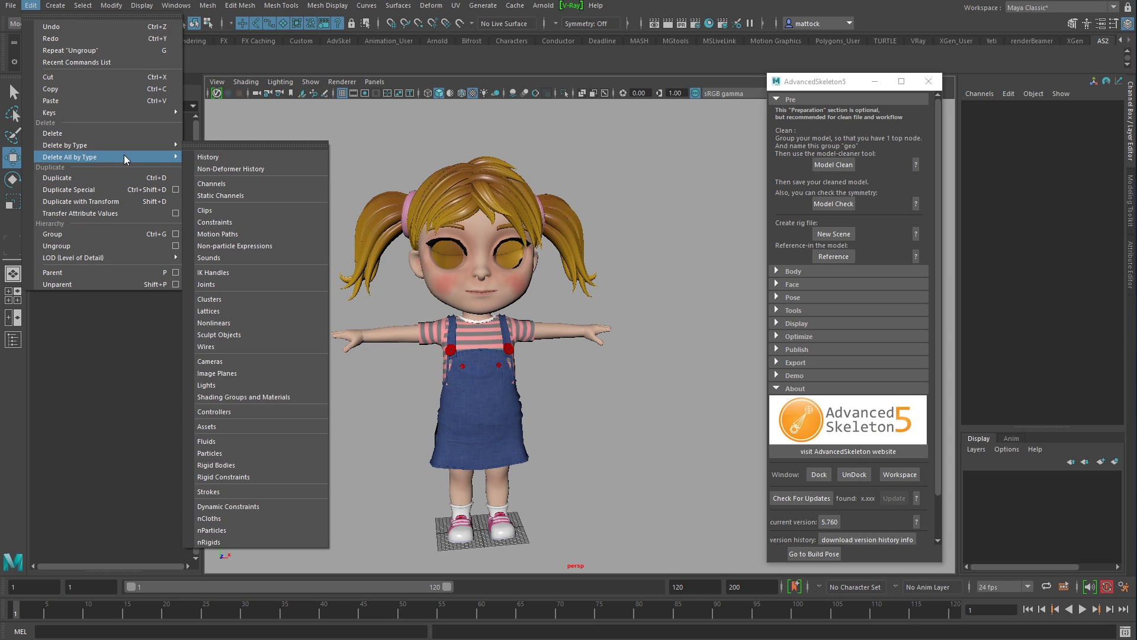
left_click(209, 157)
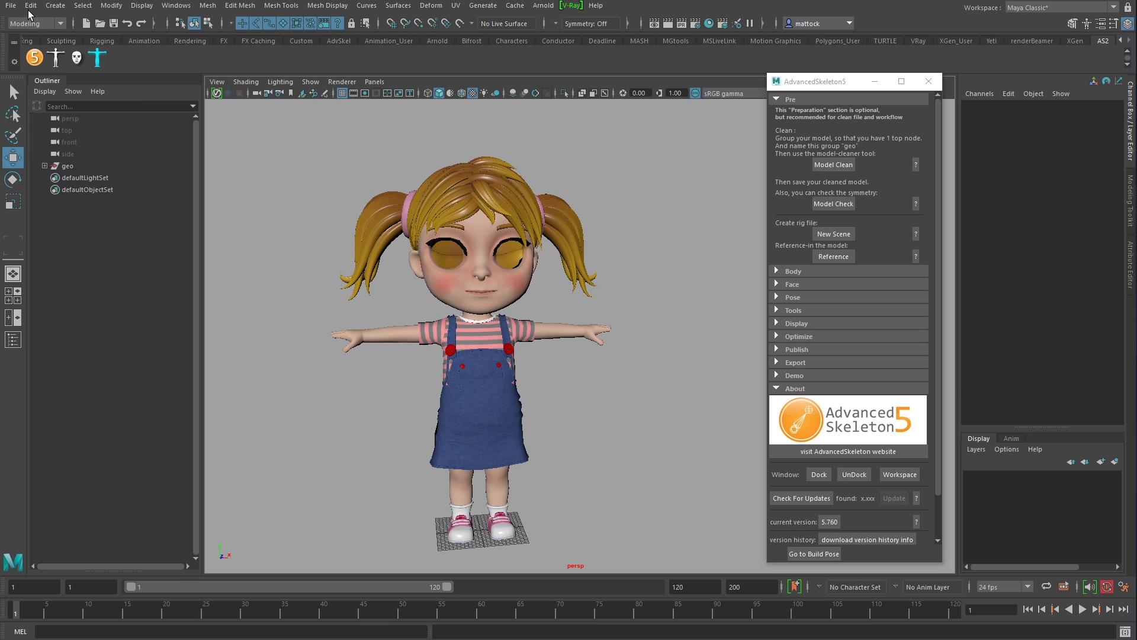
Run Optimize Scene Size on the current scene and accept the non-undoable action.
left_click(11, 6)
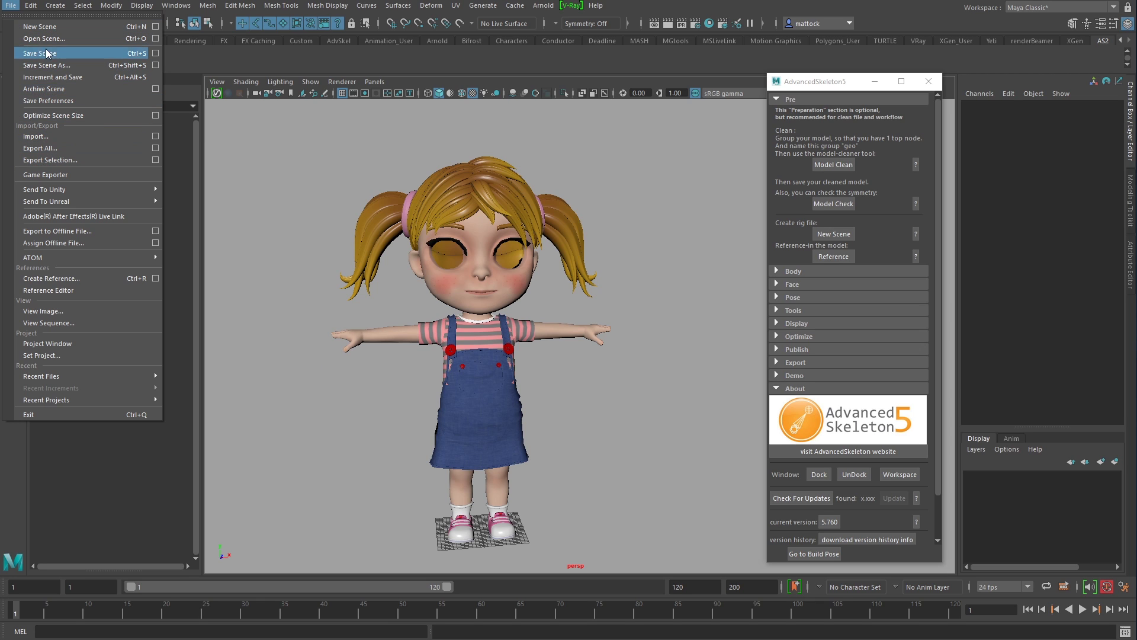
mouse_move(32, 6)
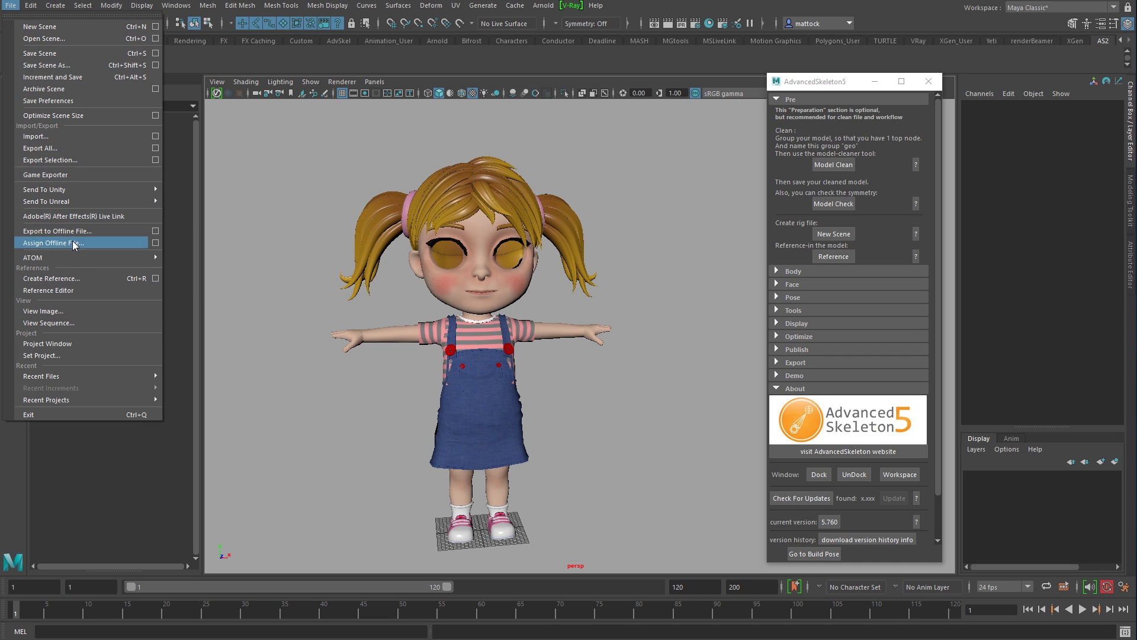
left_click(69, 116)
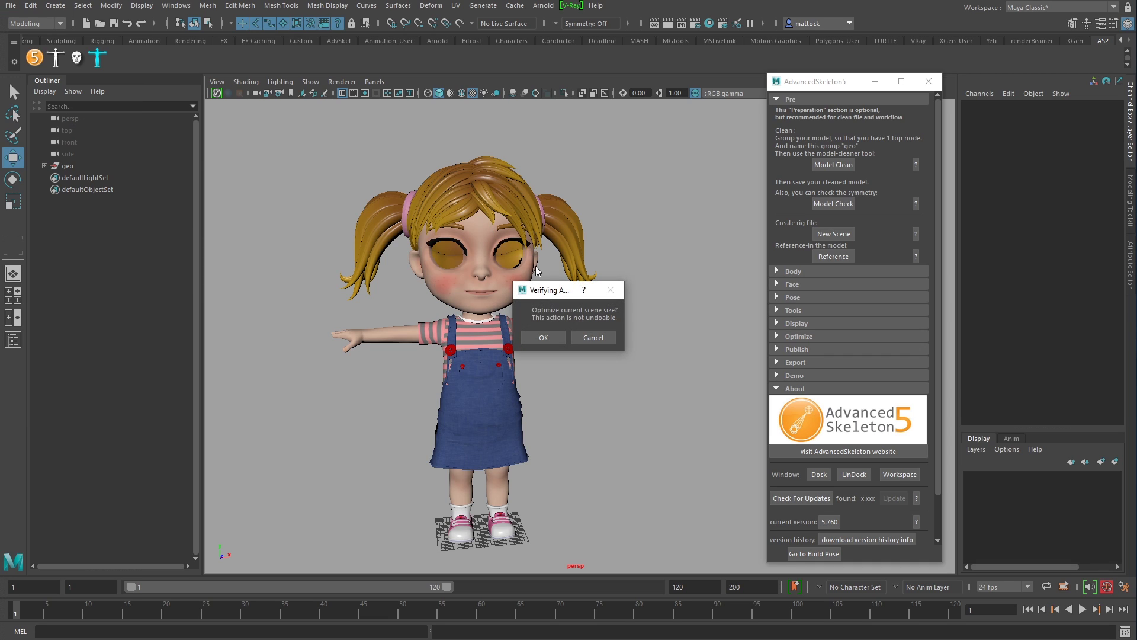
left_click(548, 333)
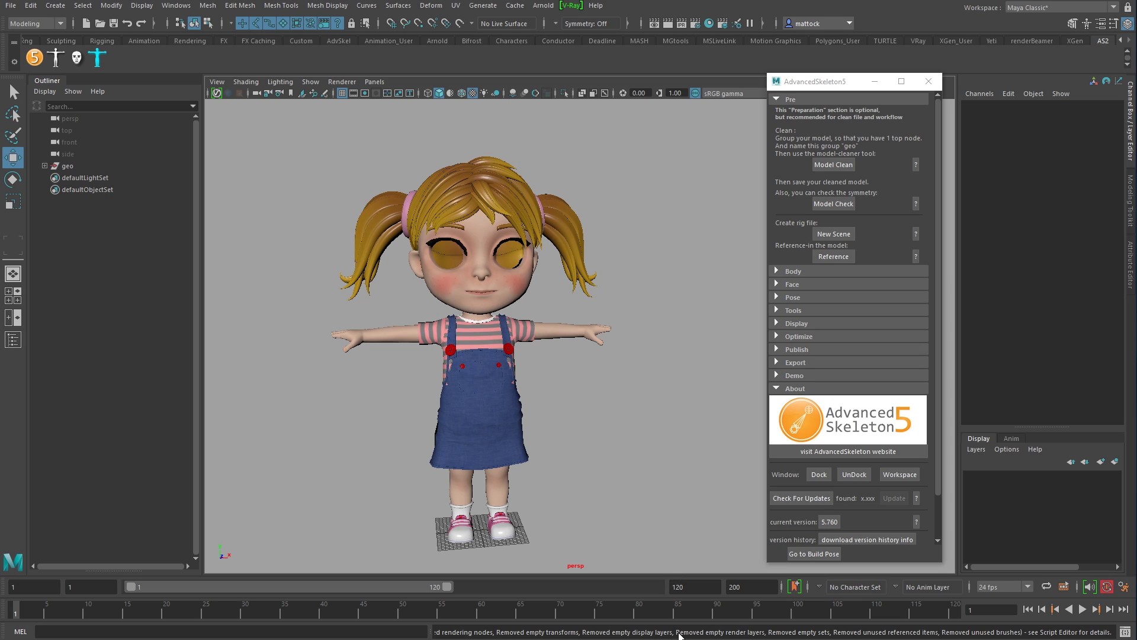
left_click_drag(680, 634, 834, 632)
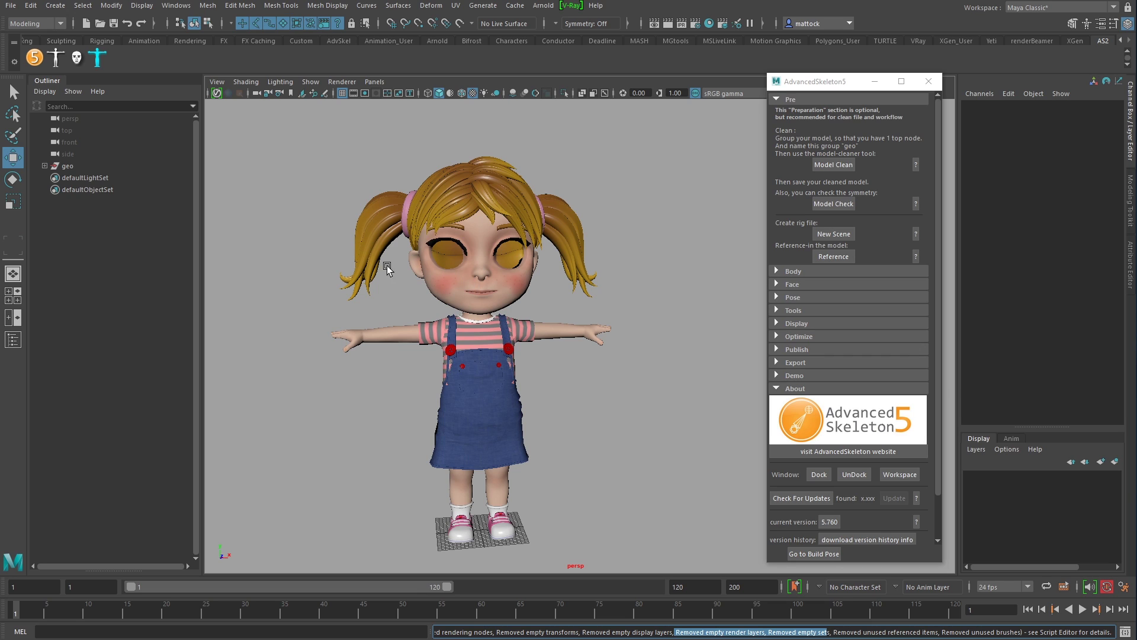
left_click(304, 227)
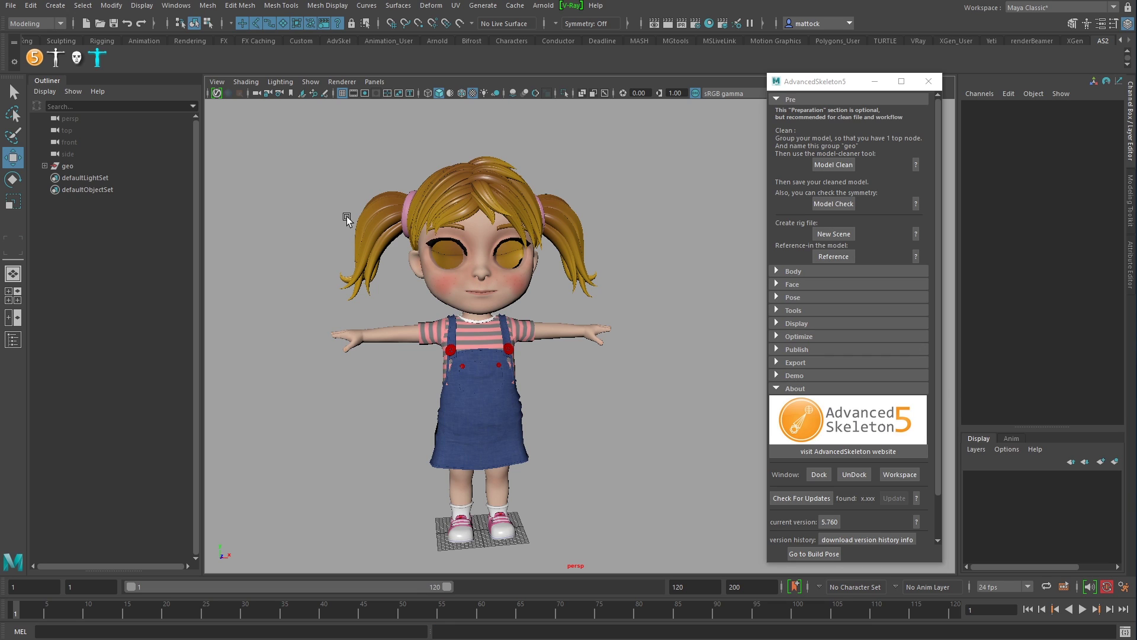
left_click_drag(559, 228, 461, 244, "alt")
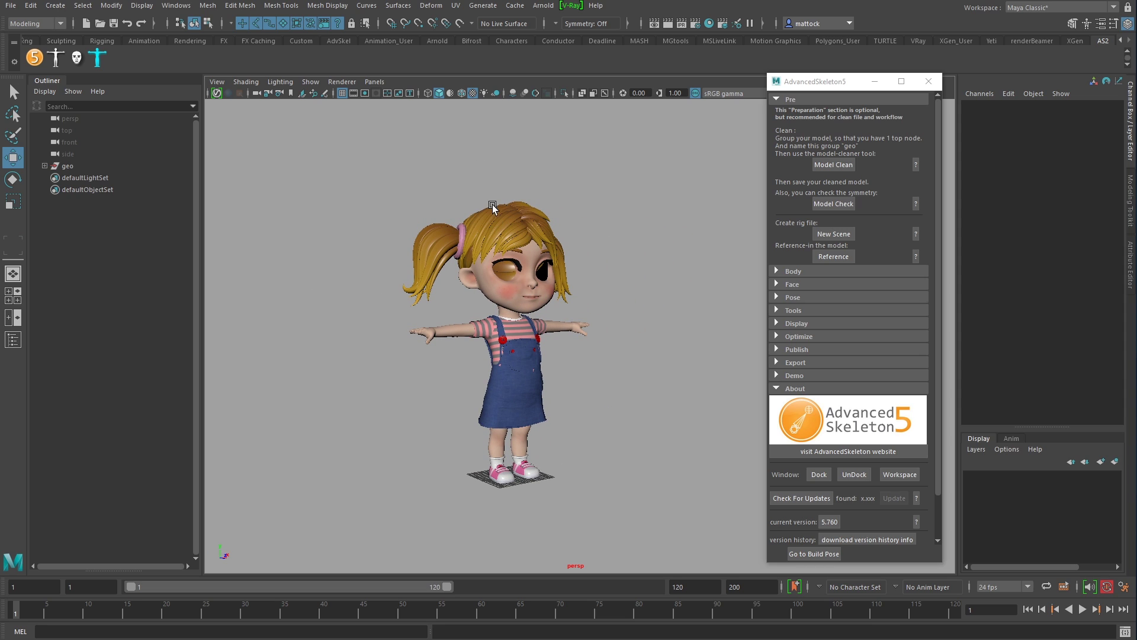
left_click_drag(451, 220, 460, 127, "alt")
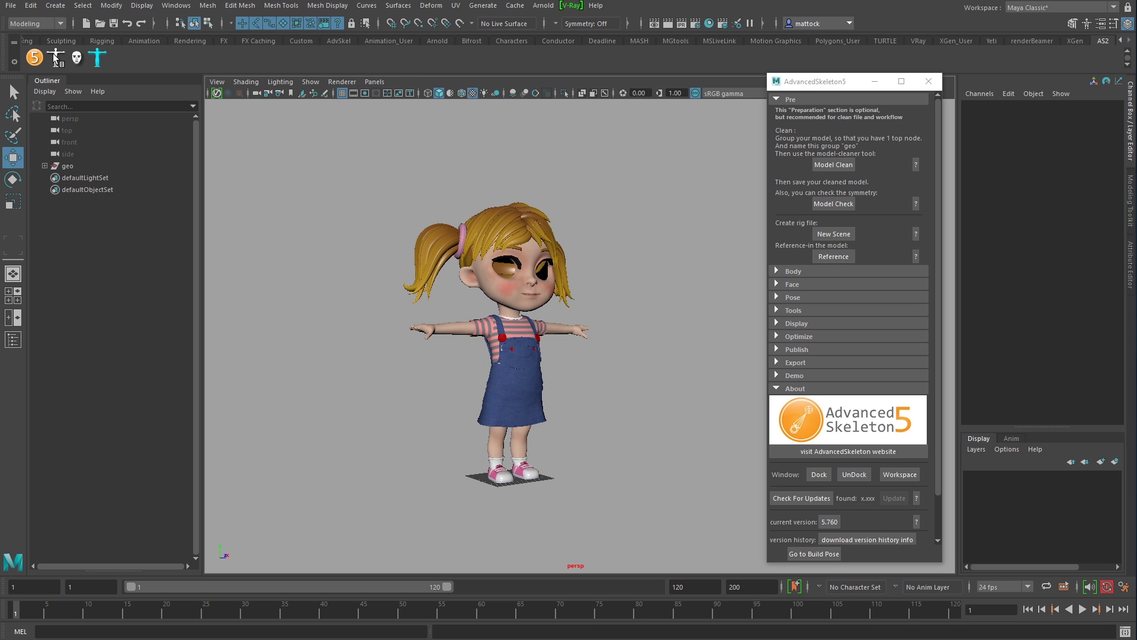
Save the scene under the new name Isabella_model_cleaned.ma as Maya ASCII in the Isabella folder.
left_click(10, 6)
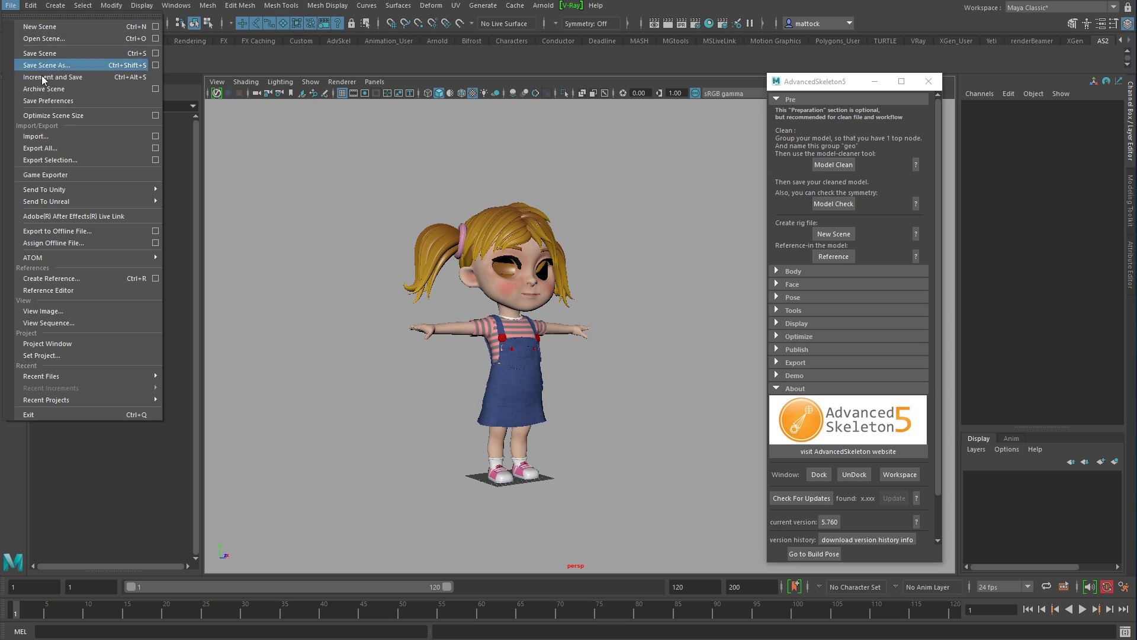
left_click(47, 74)
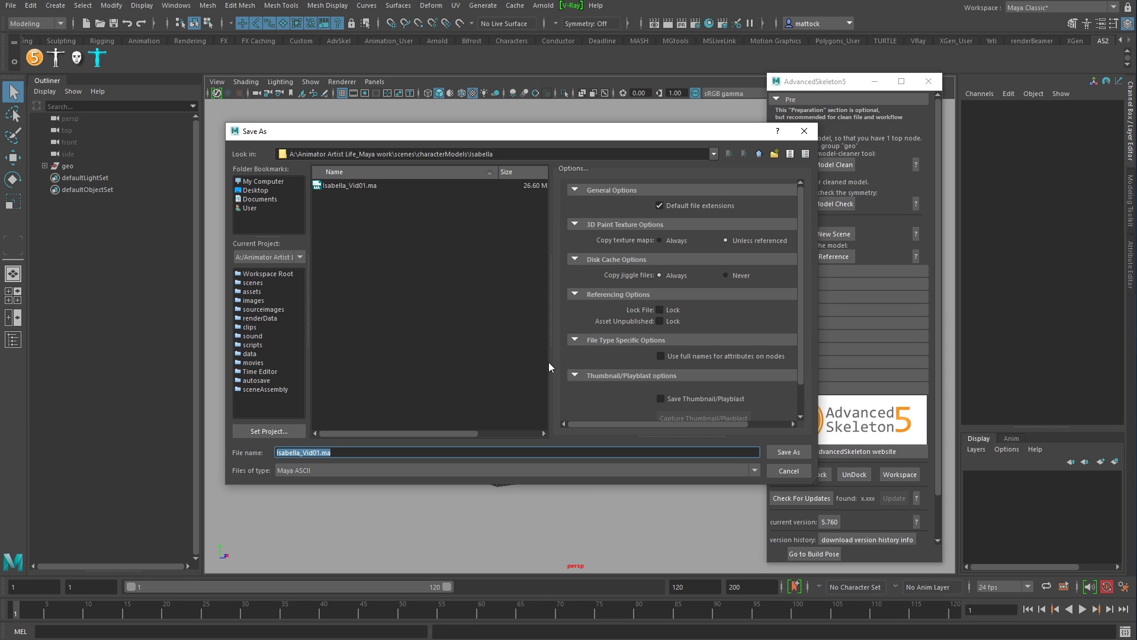
left_click(308, 450)
left_click(368, 470)
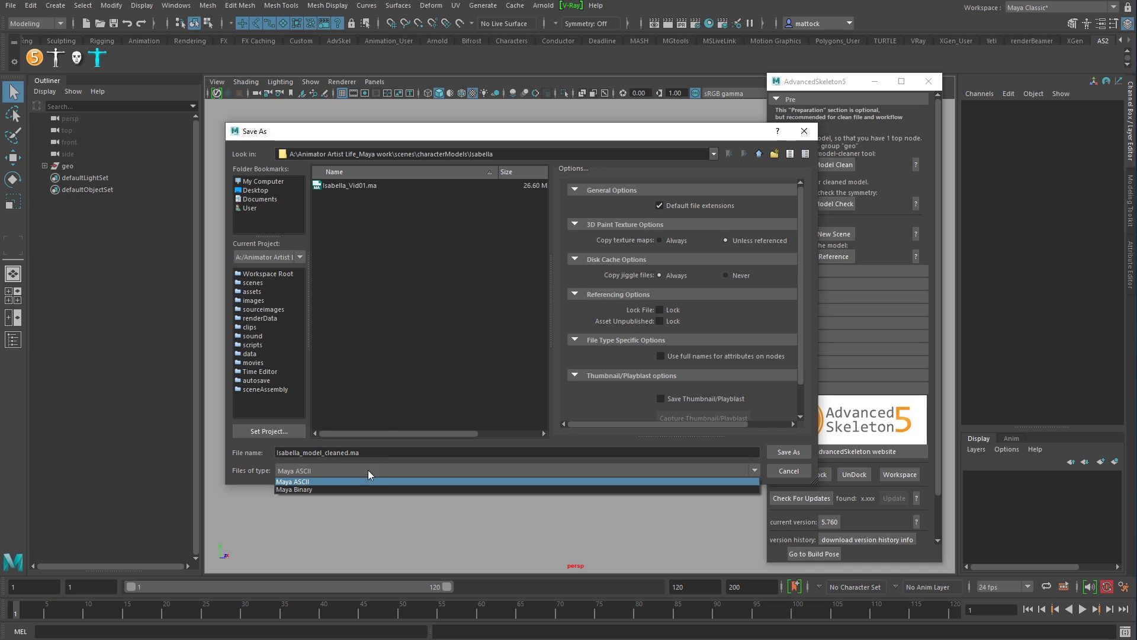
left_click(387, 415)
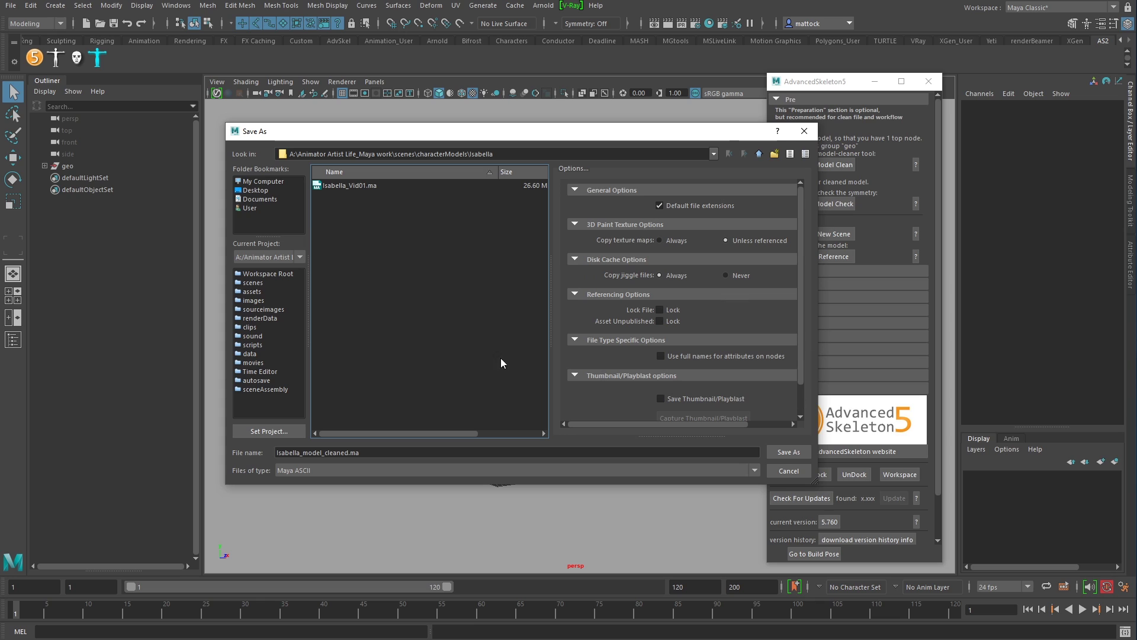
left_click(791, 452)
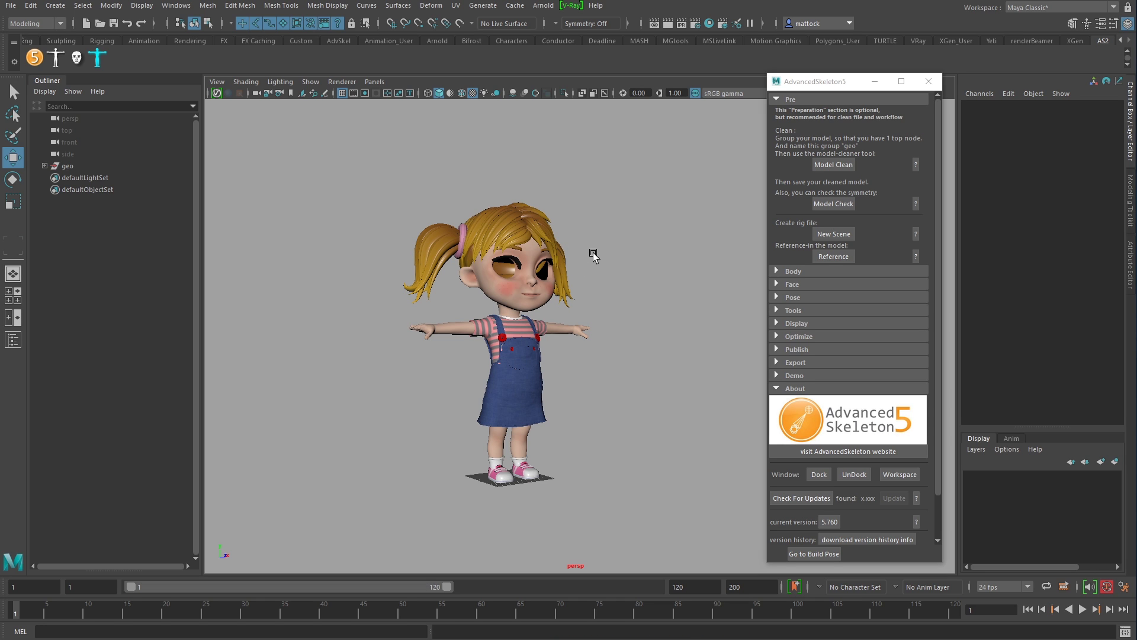
Select the Dress_with_creases mesh and examine the dress, face and hair of the character up close.
scroll(405, 251, "up", 6)
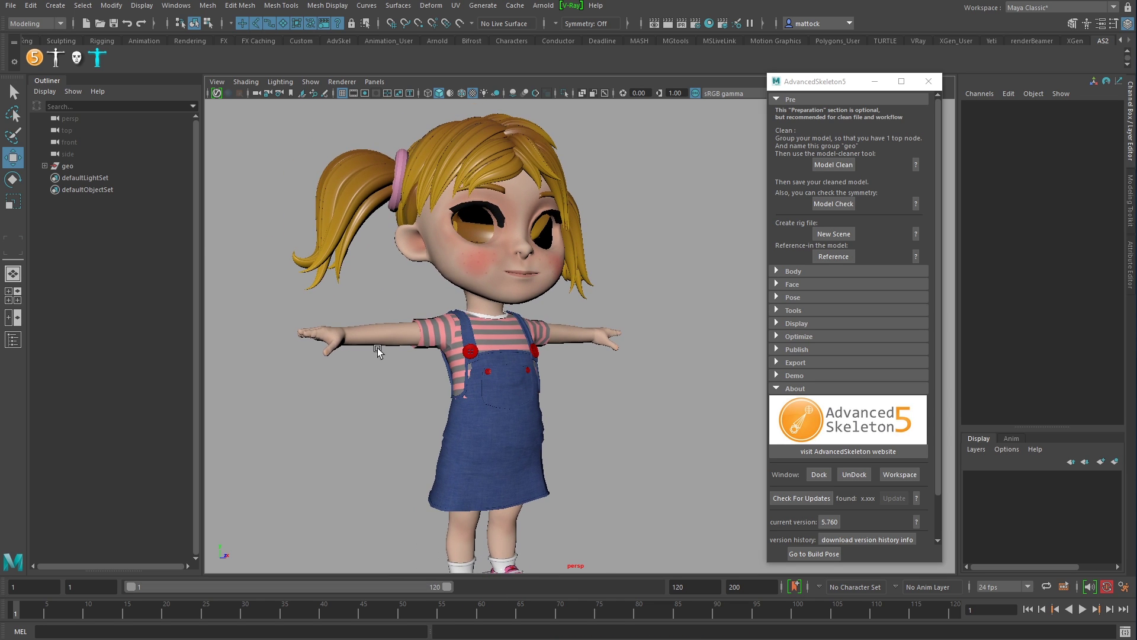
scroll(541, 320, "up", 4)
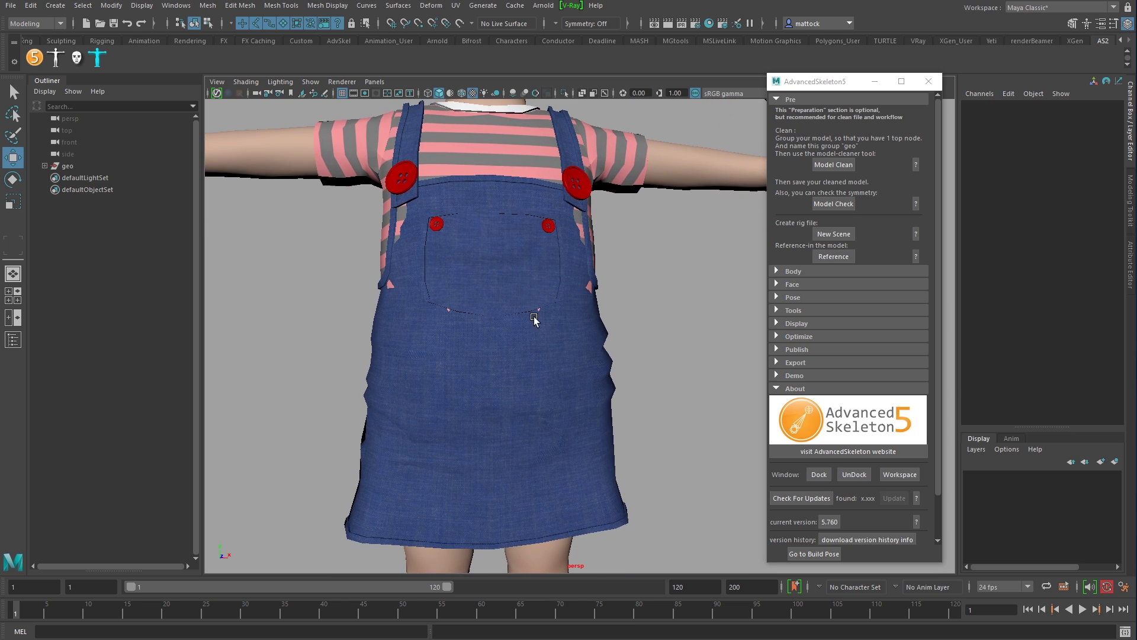
left_click(562, 350)
scroll(586, 341, "down", 4)
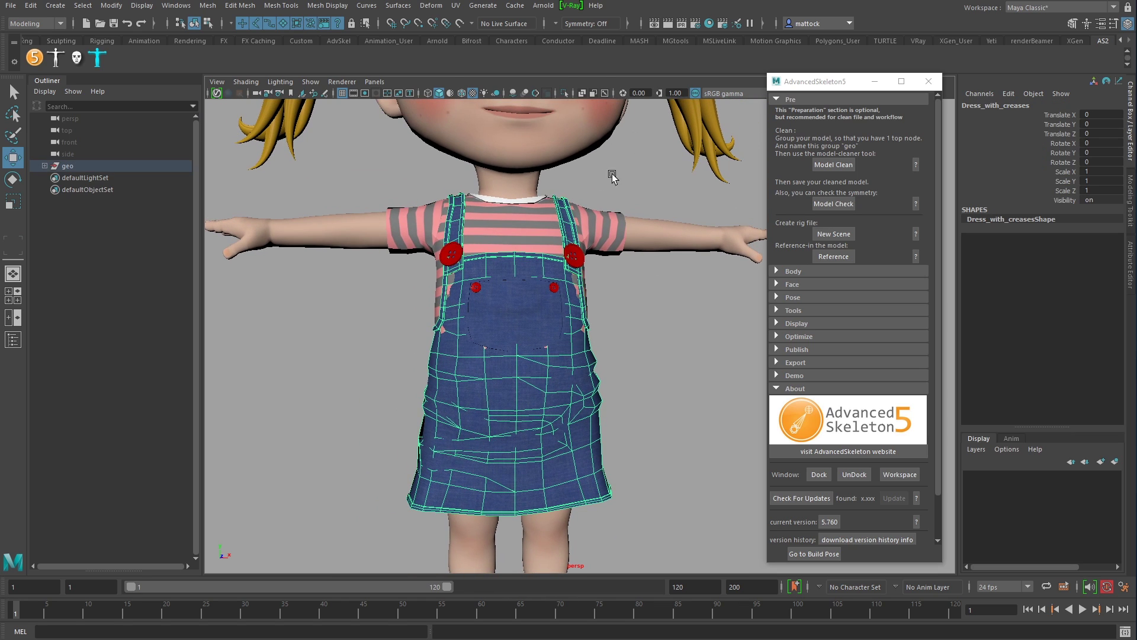
scroll(523, 323, "down", 2)
middle_click_drag(513, 288, 505, 350, "alt")
scroll(528, 272, "up", 2)
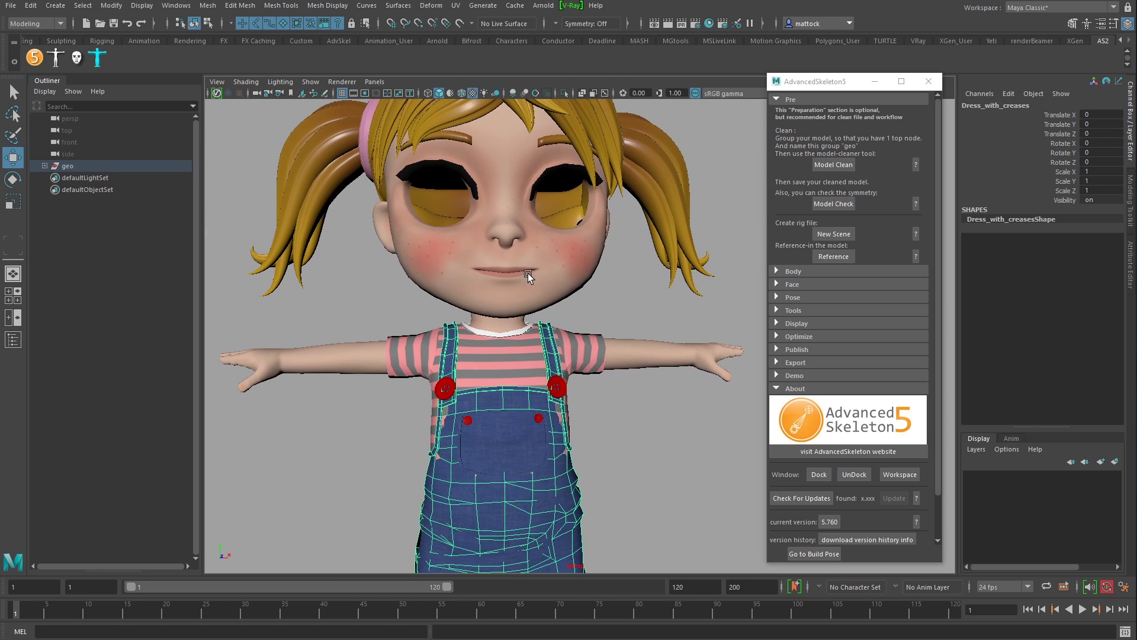
middle_click_drag(634, 302, 637, 339, "alt")
scroll(592, 302, "down", 2)
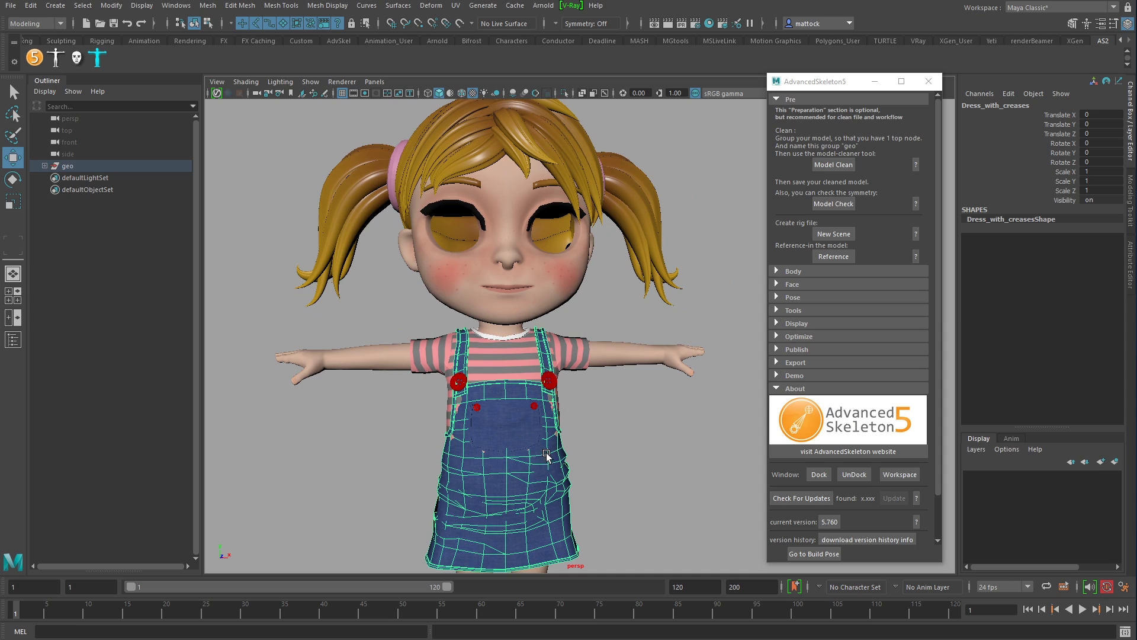
Open the Hypershade and resize and reposition its window so that it fits fully on the screen.
left_click(710, 25)
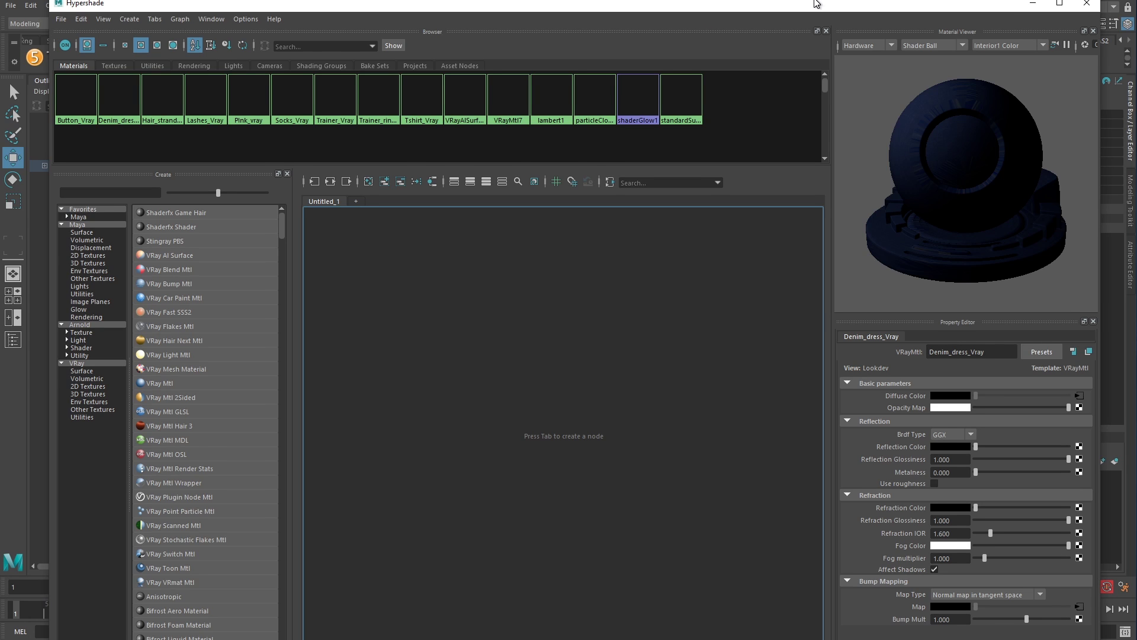
left_click_drag(815, 4, 753, 0)
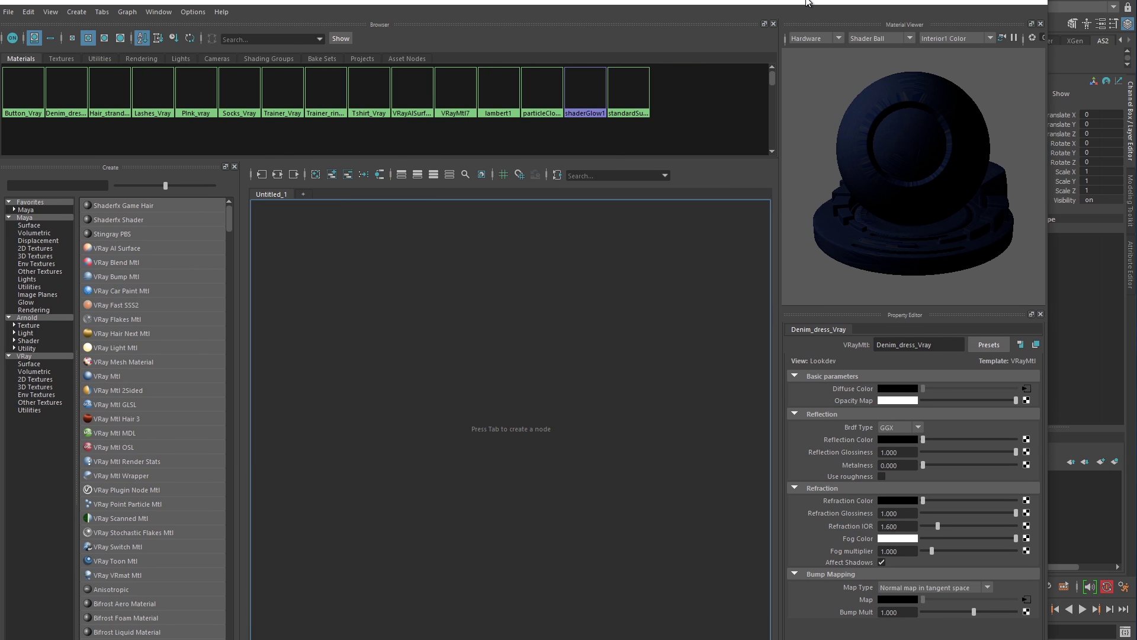
left_click_drag(157, 0, 242, 7)
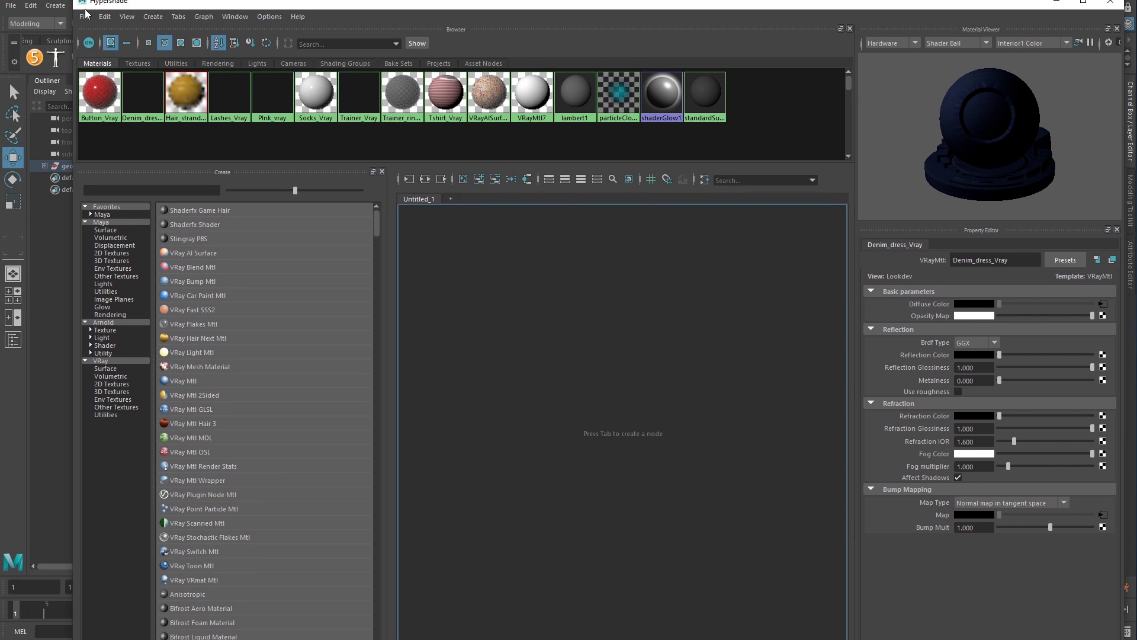
left_click_drag(74, 0, 158, 90)
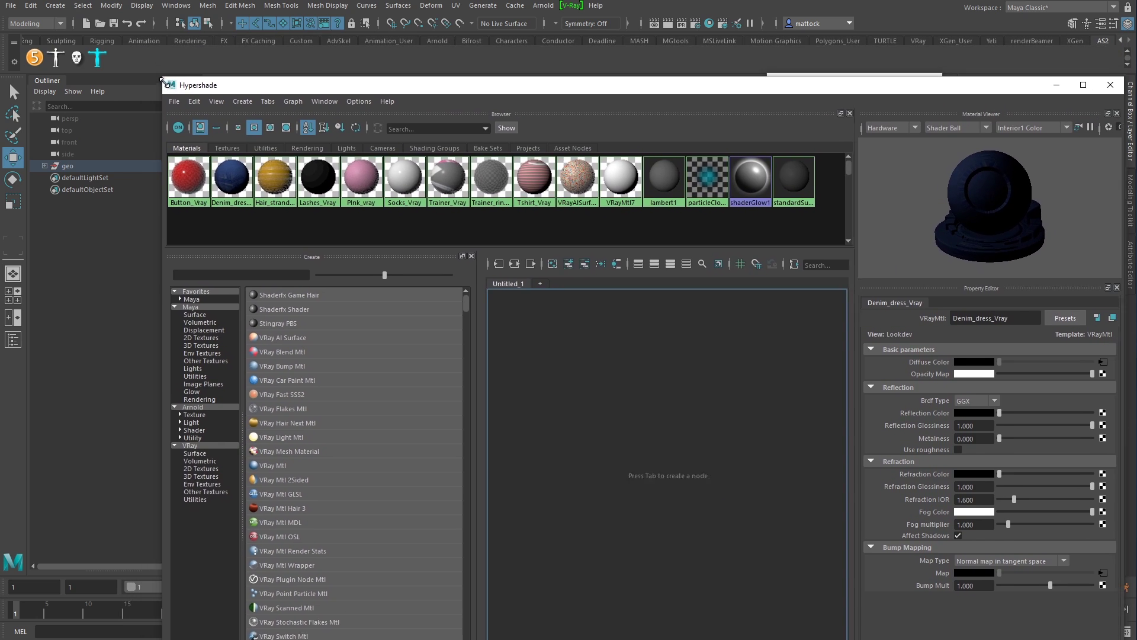
left_click_drag(394, 102, 301, 36)
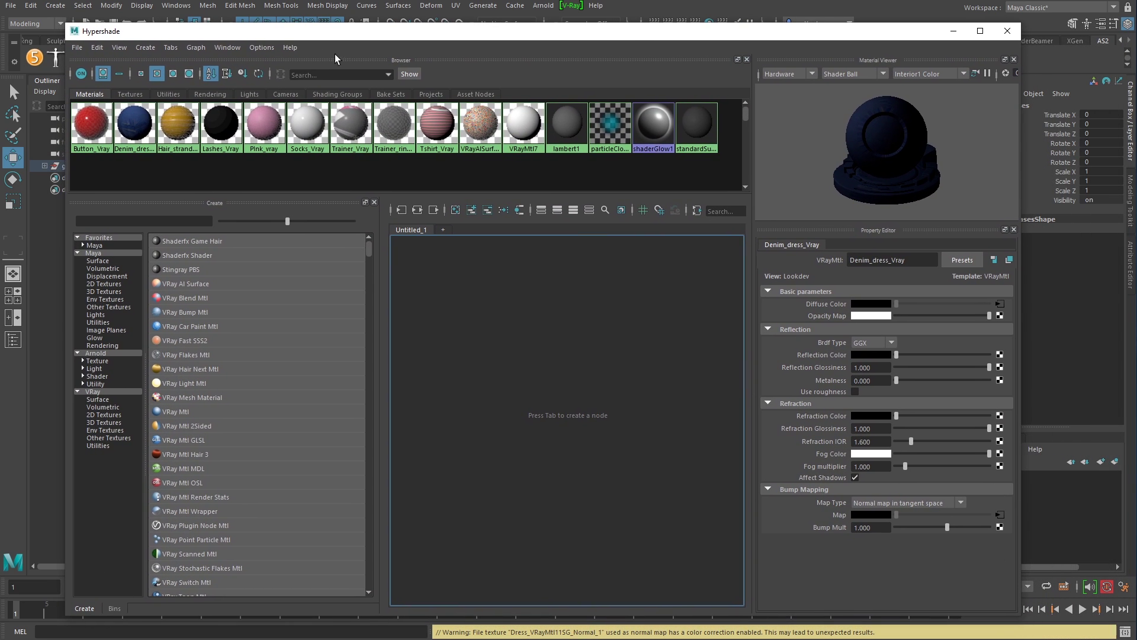
Set the color space of the Dress_VRayMtl11SG_Normal_1 file texture to Raw and close the Hypershade.
left_click(128, 94)
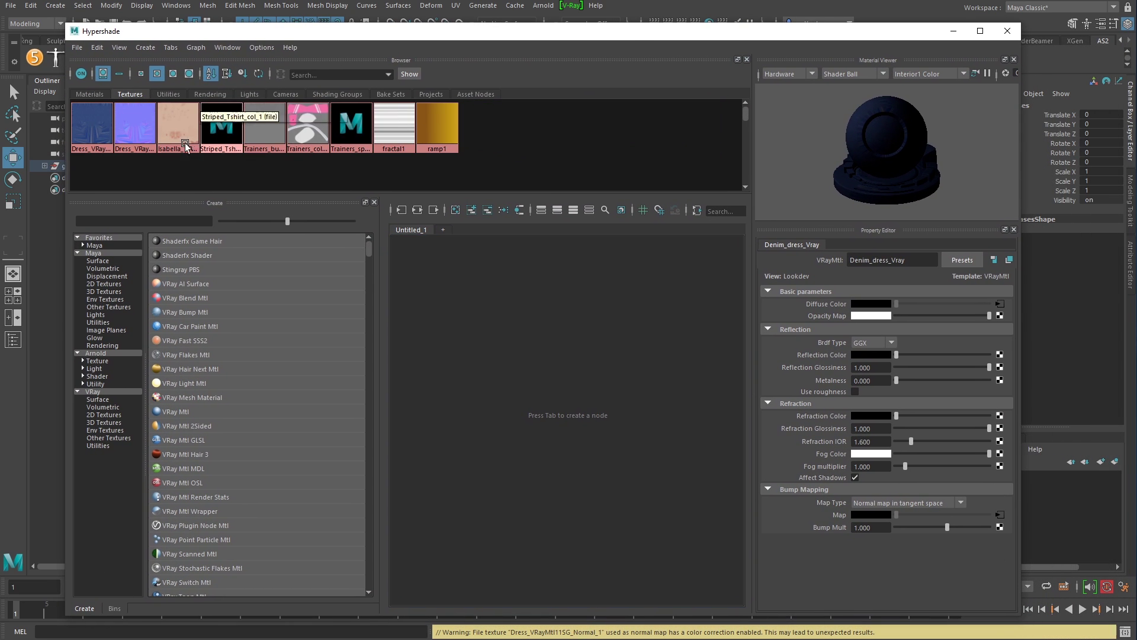
left_click(133, 127)
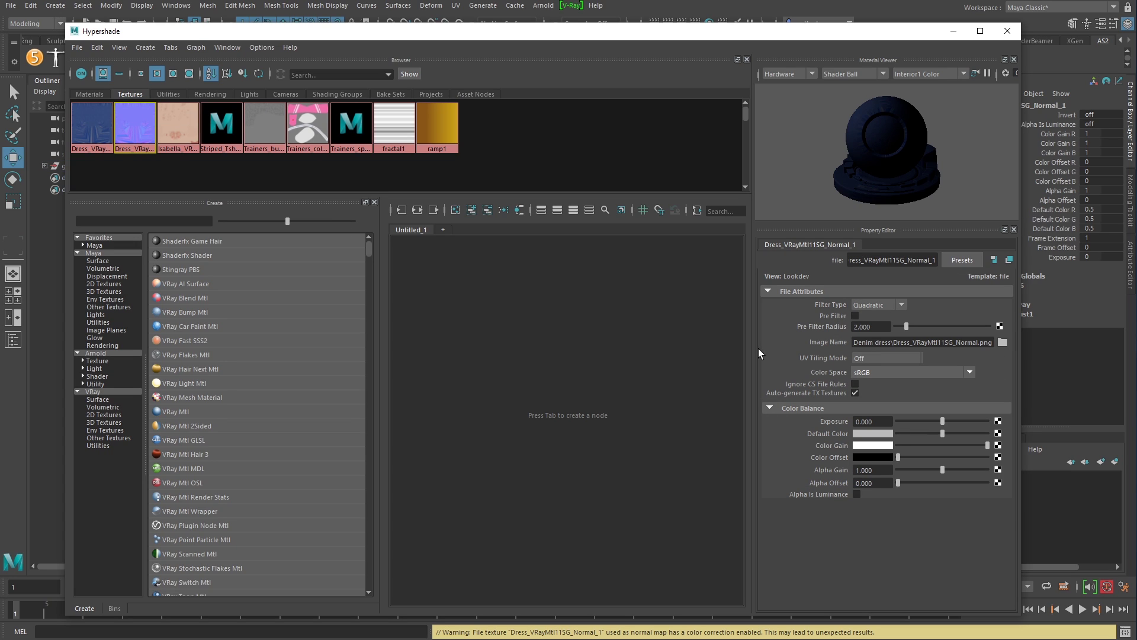
left_click(876, 373)
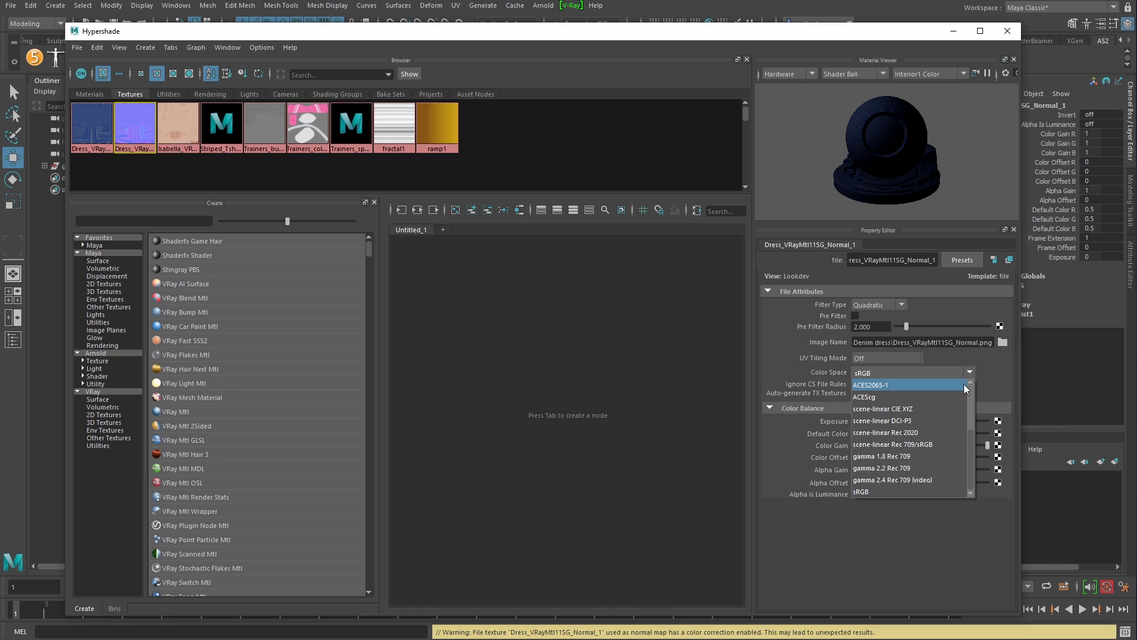
mouse_move(973, 432)
left_mouse_down()
mouse_move(971, 391)
mouse_move(972, 410)
left_mouse_up()
left_click(879, 453)
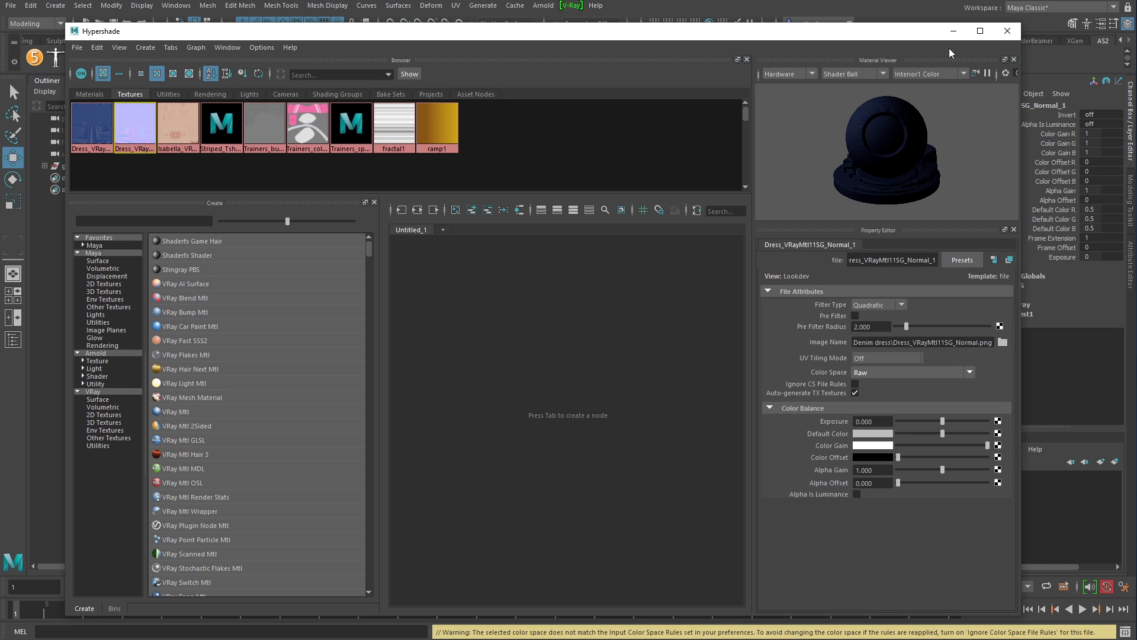
left_click(1007, 31)
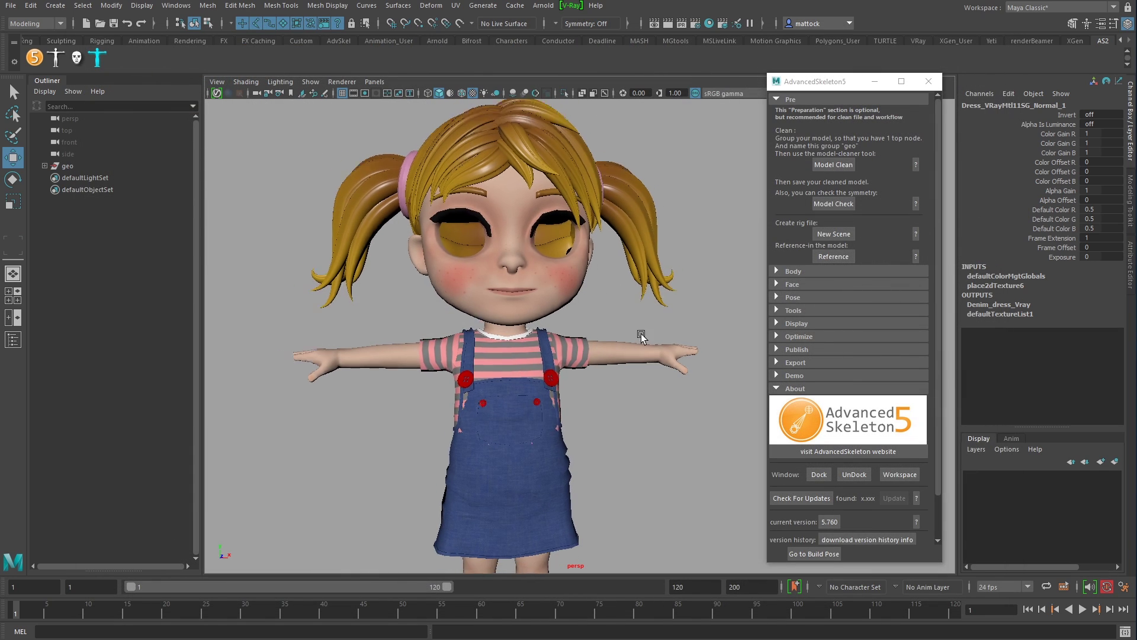
scroll(641, 336, "down", 3)
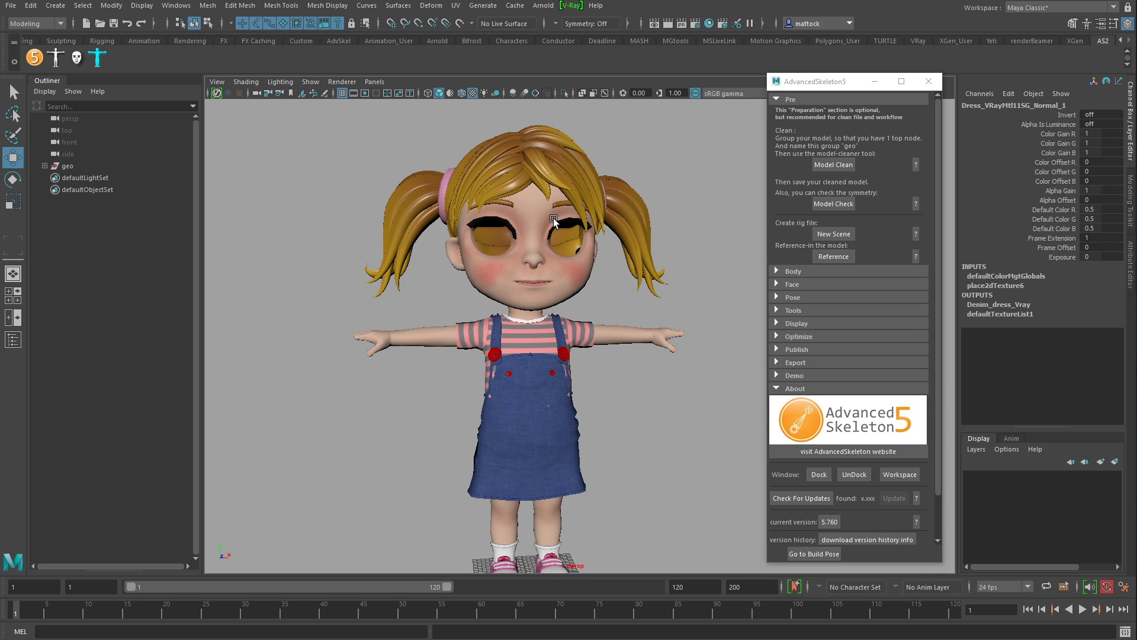
scroll(561, 276, "down", 2)
left_click_drag(488, 258, 525, 316, "alt")
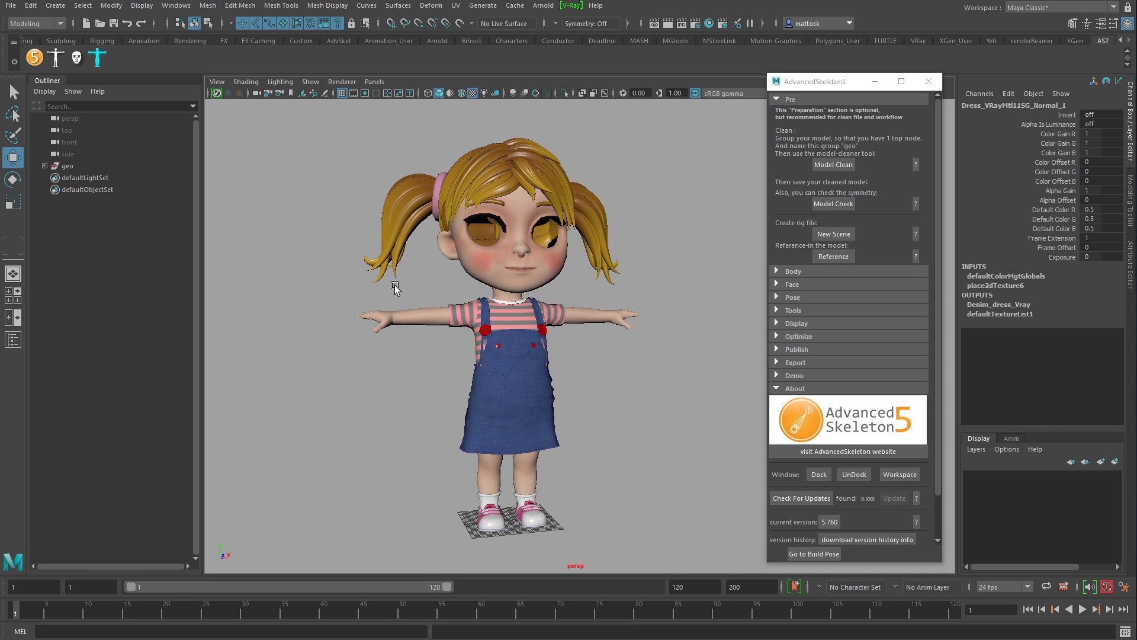
scroll(395, 286, "up", 3)
scroll(539, 296, "down", 1)
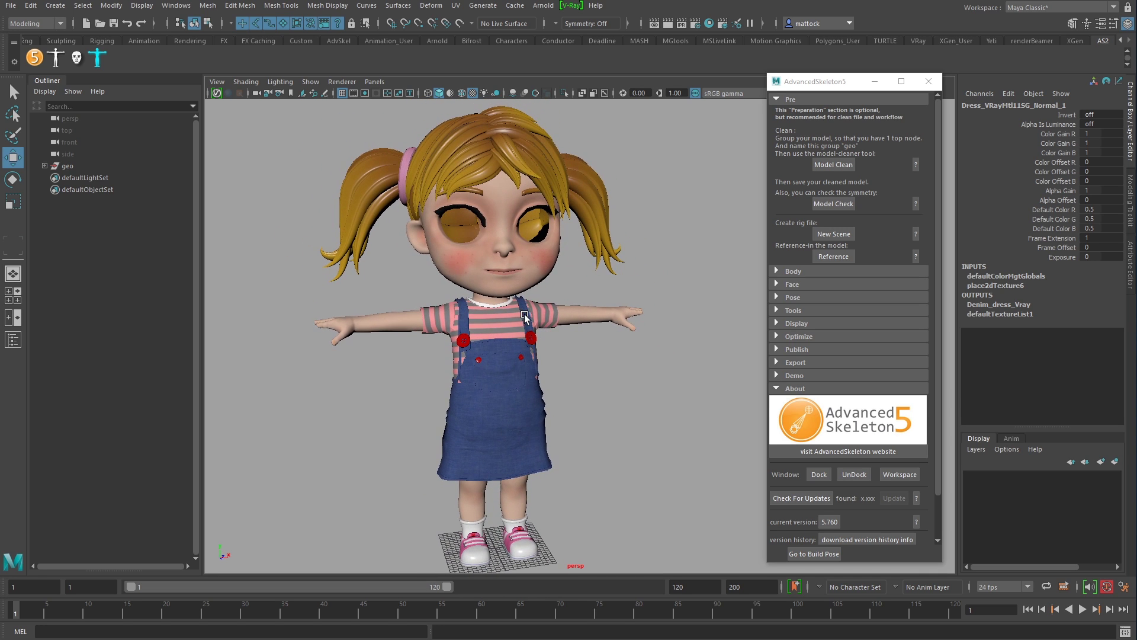